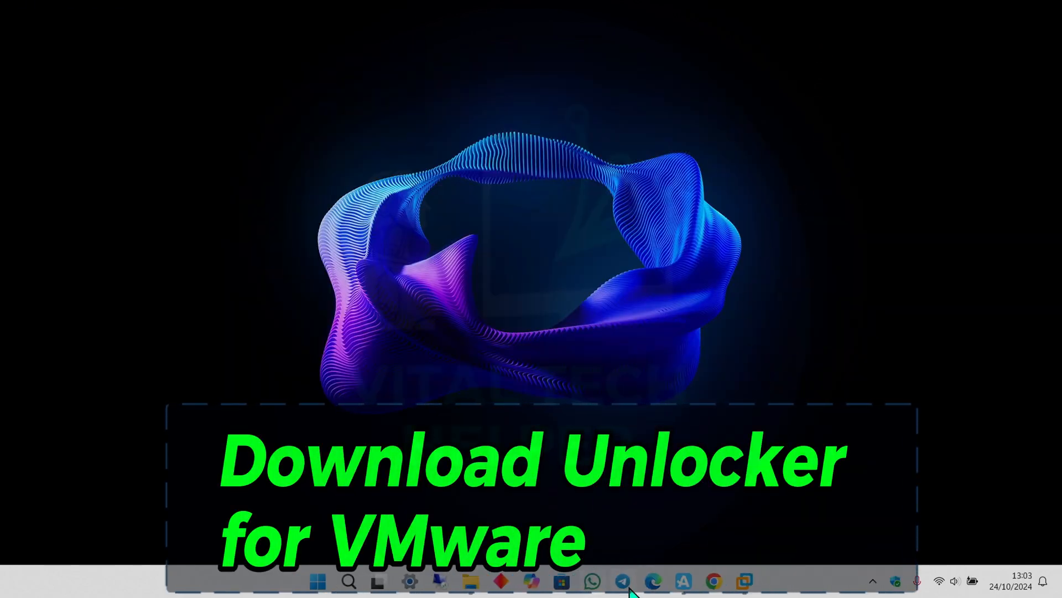
Rerun the Google search for 'vm unlocker mac' and open the DrDonk/unlocker GitHub repository.
click(691, 591)
click(254, 117)
triple_click(254, 117)
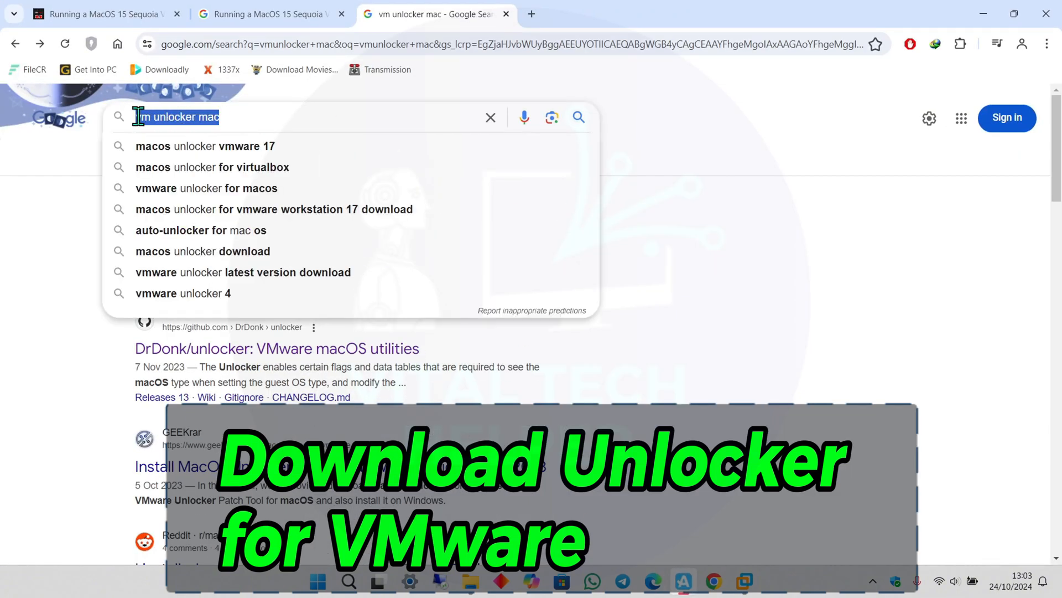
click(579, 117)
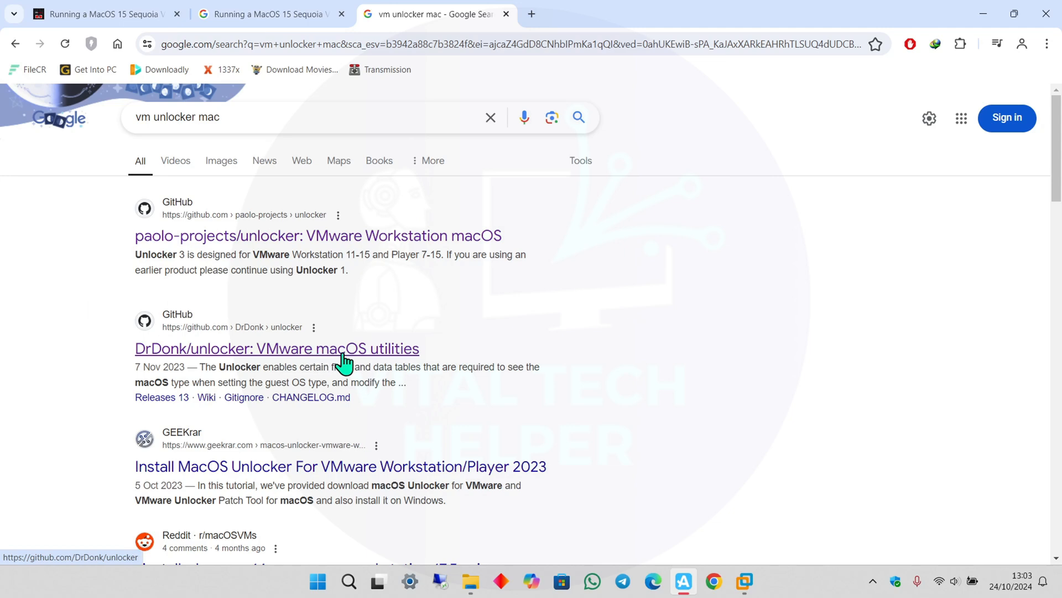
click(377, 357)
scroll(849, 344, down, 2)
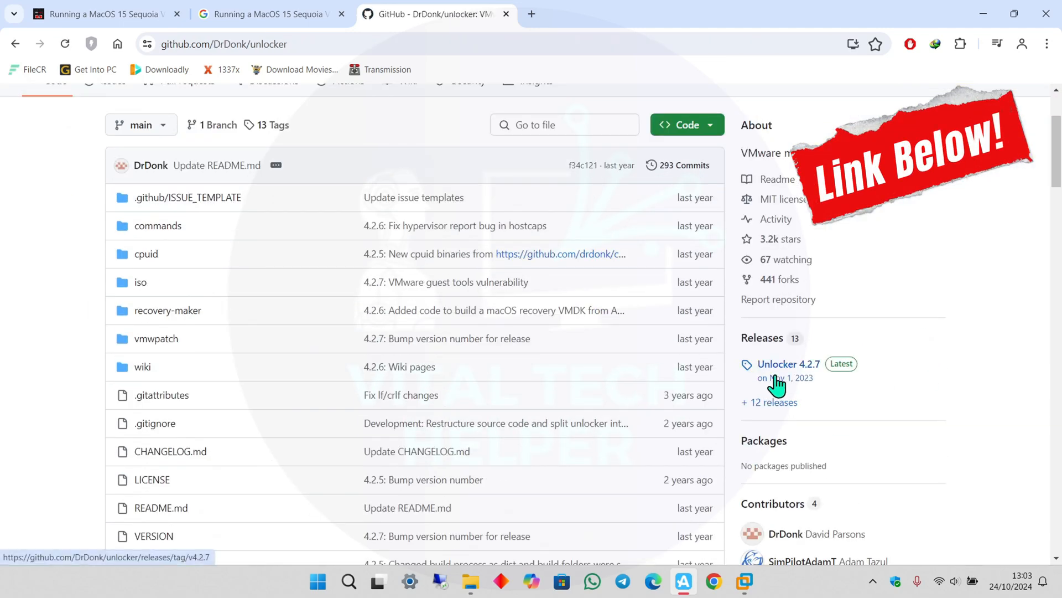
View the Unlocker 4.2.7 release assets, then bring up unlocker427.zip's context menu in Downloads\Compressed.
click(835, 368)
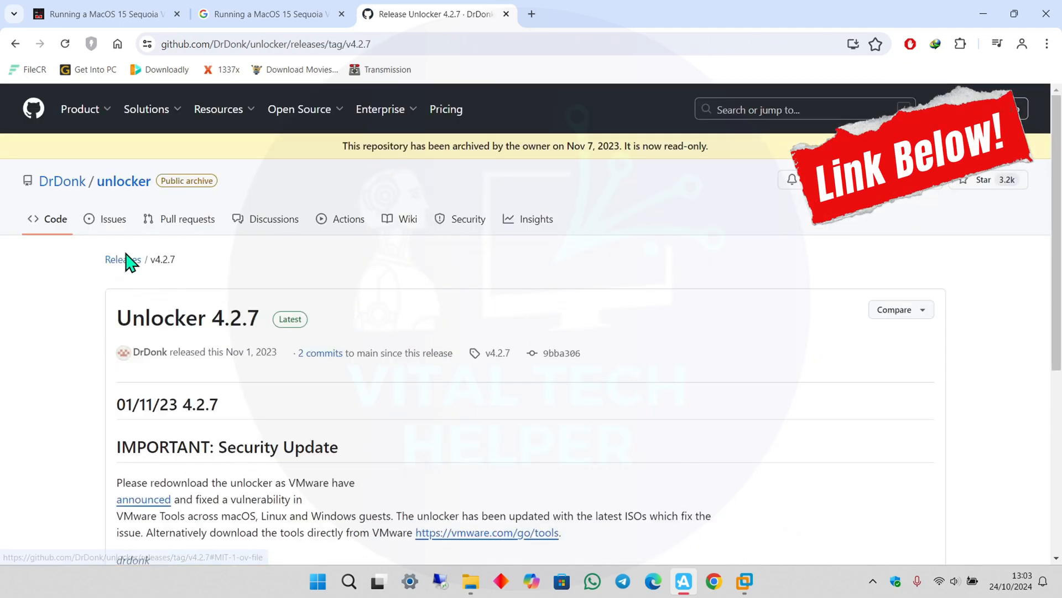
scroll(443, 347, down, 5)
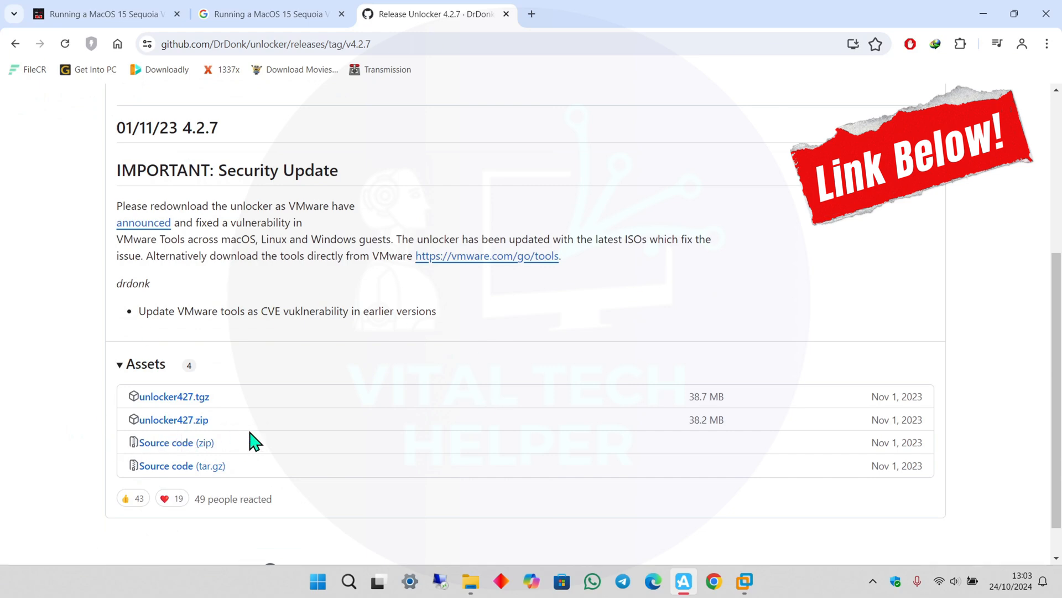
click(985, 16)
key(alt+Tab)
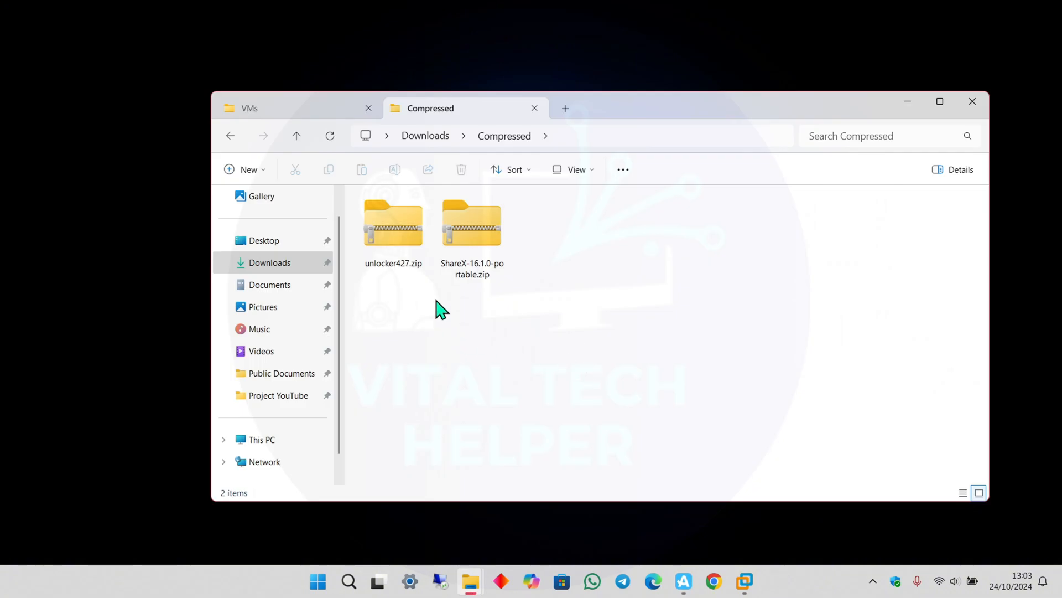
click(394, 237)
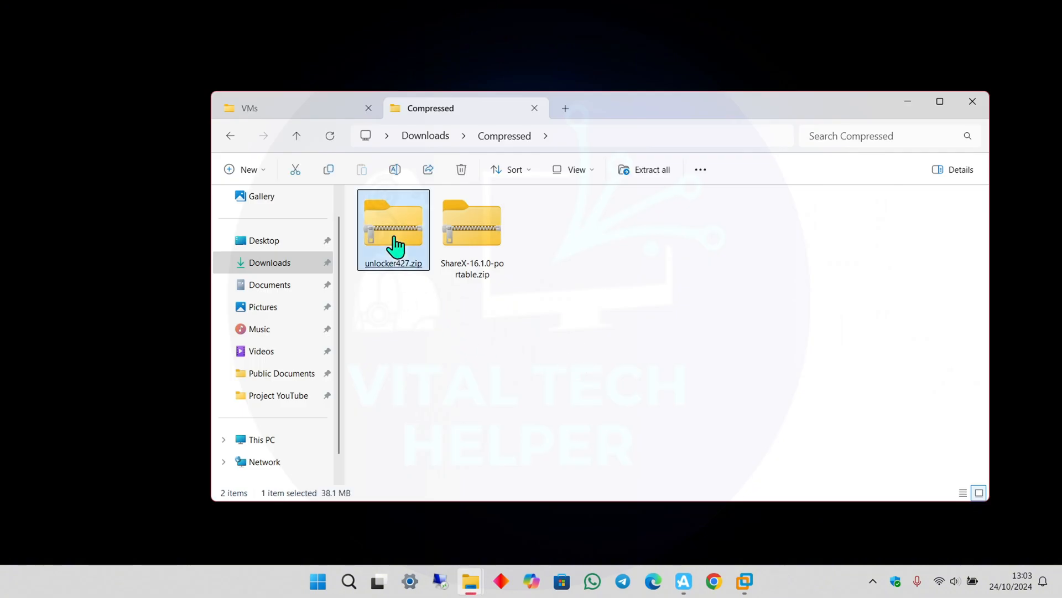
right_click(394, 238)
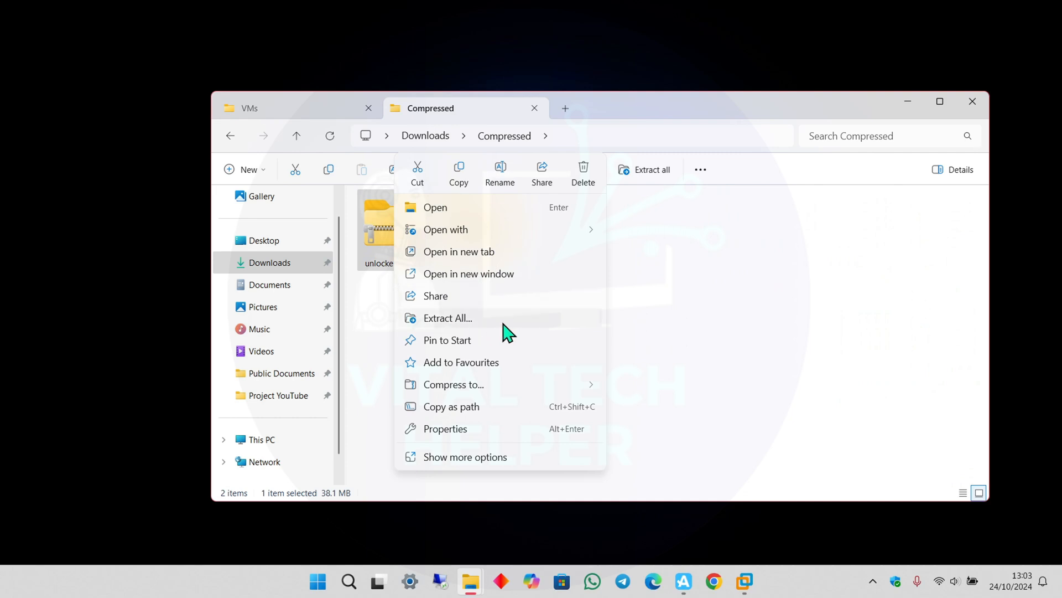
Extract unlocker427.zip into the default unlocker427 folder beside it in Downloads\Compressed.
click(463, 320)
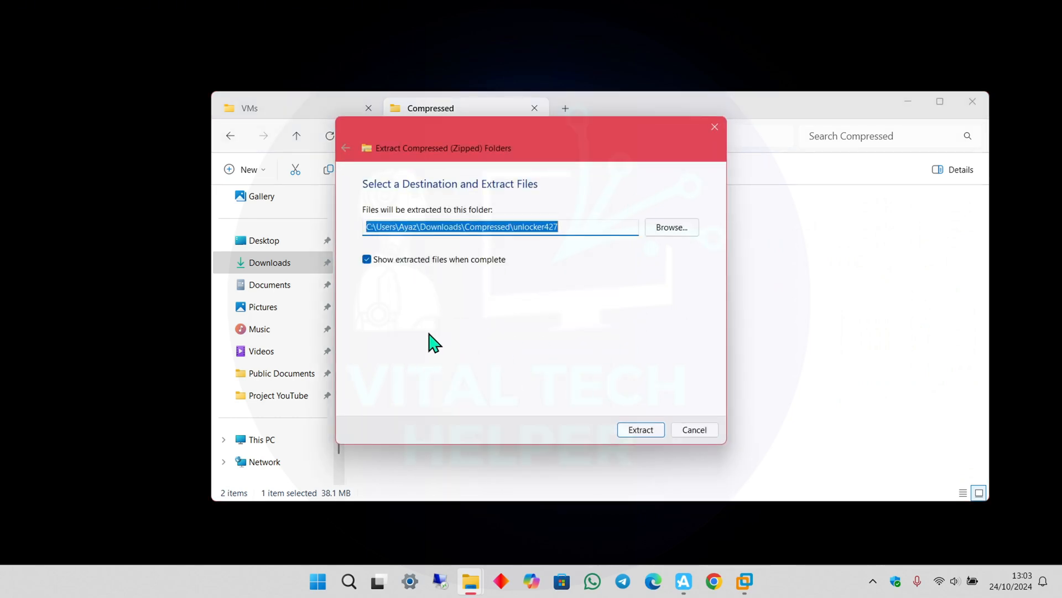
click(626, 432)
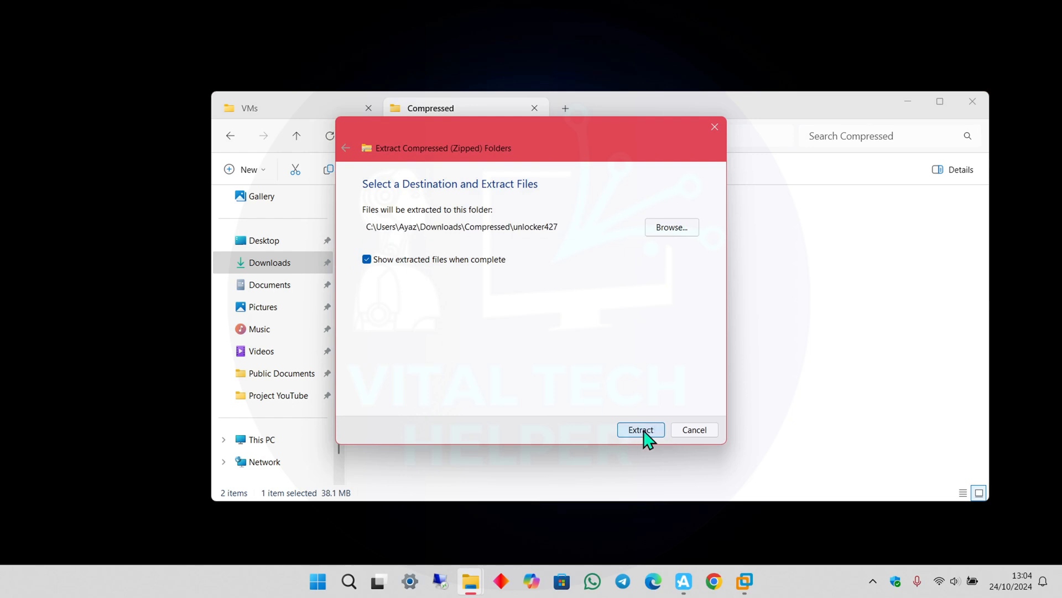
click(644, 432)
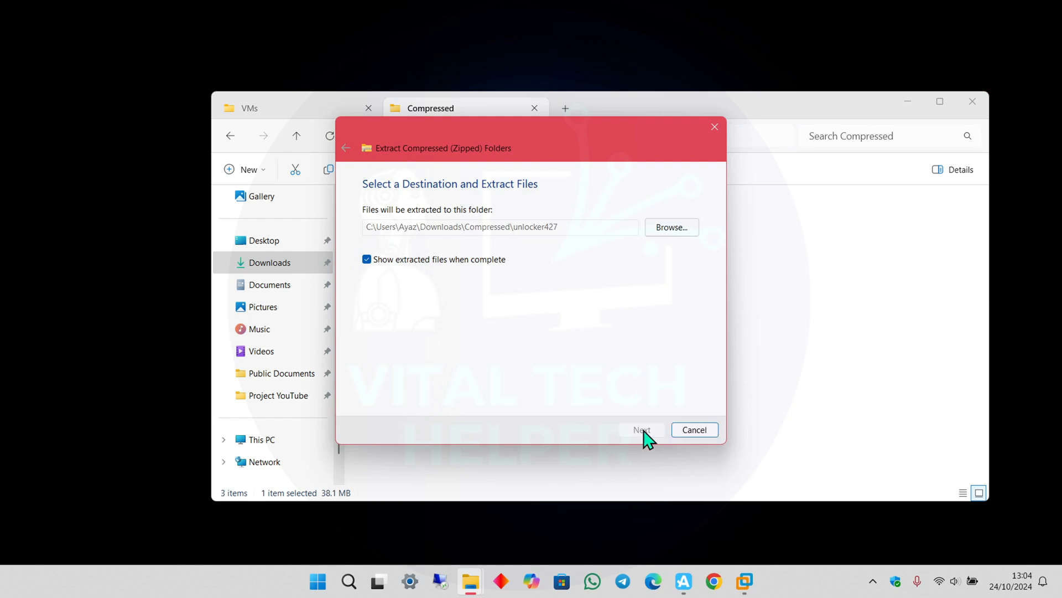
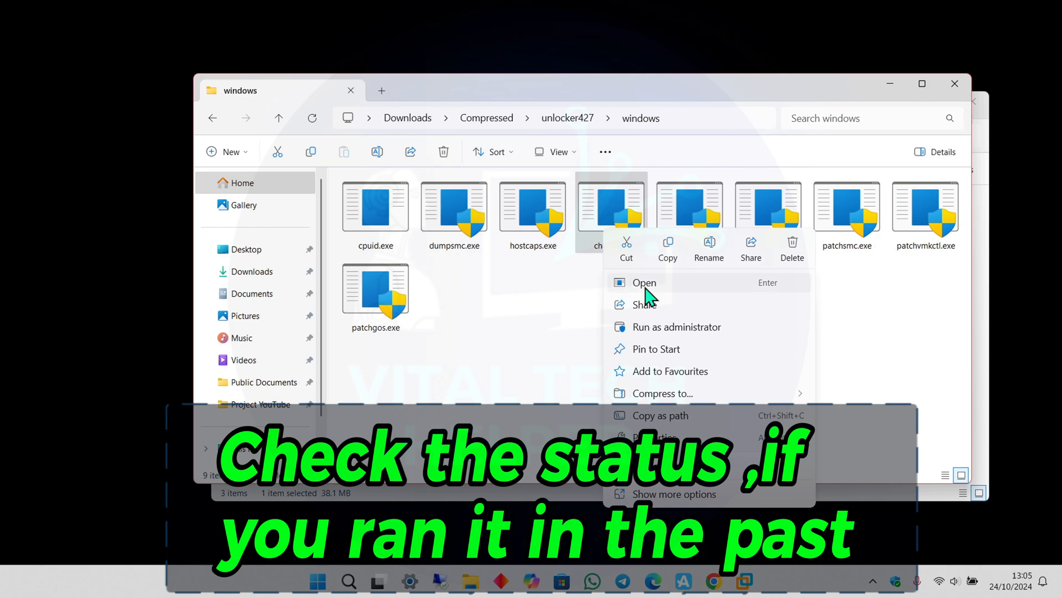
Run check.exe as administrator to confirm VMware 24319023 components are all Patched.
click(696, 326)
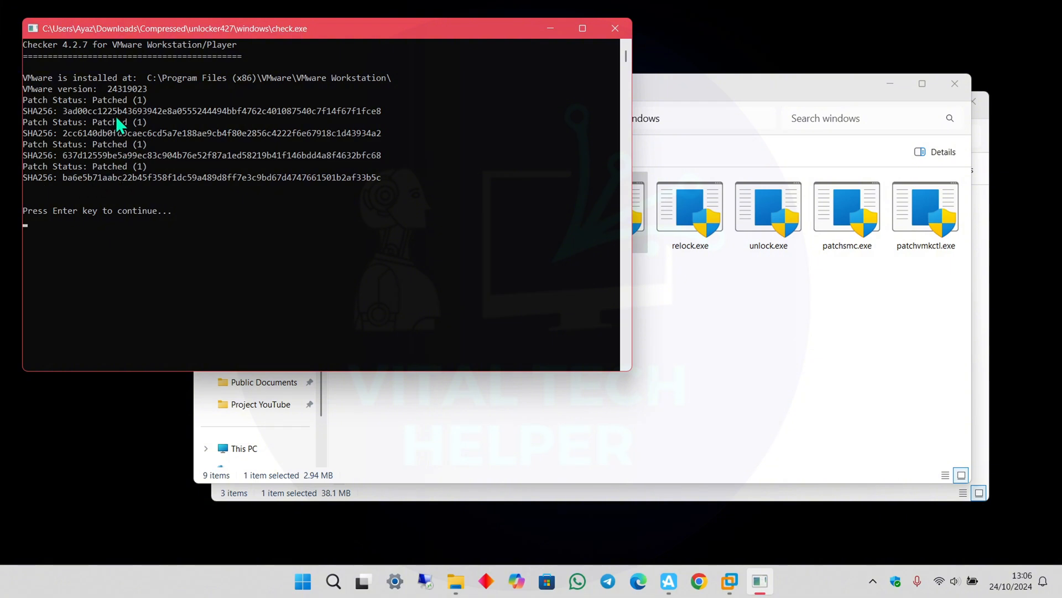
Close the checker console and bring up unlock.exe's context menu.
key(Return)
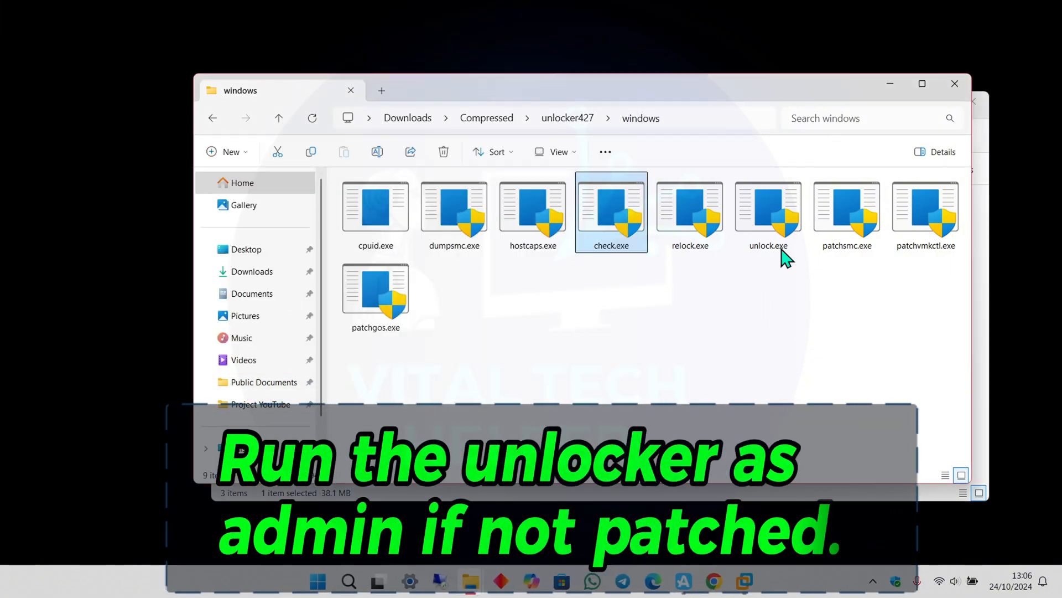
click(747, 246)
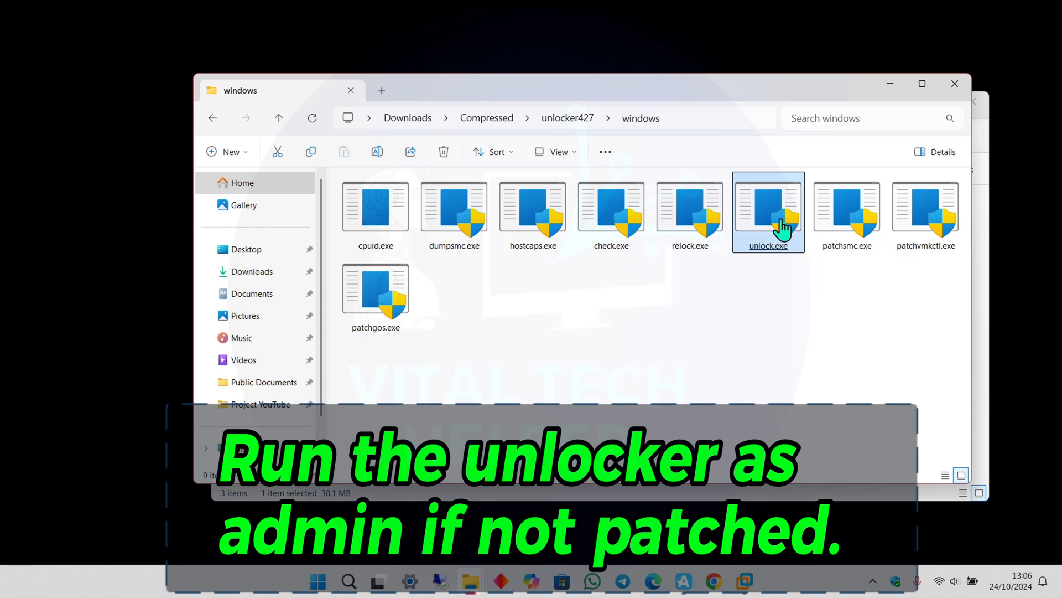
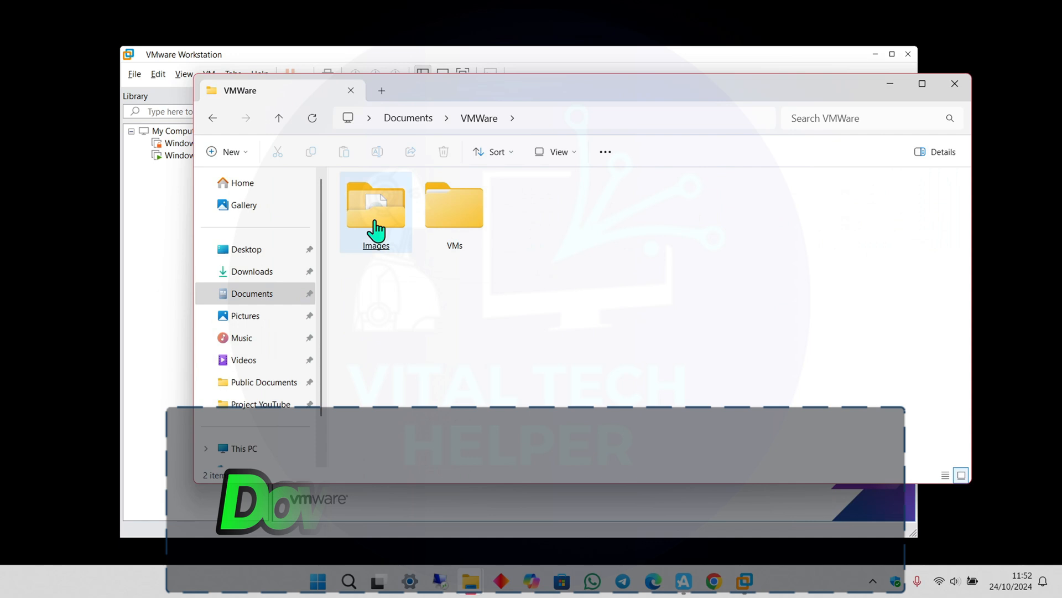
Open the VMWare Images folder holding the macOS Sequoia ISO.
double_click(376, 228)
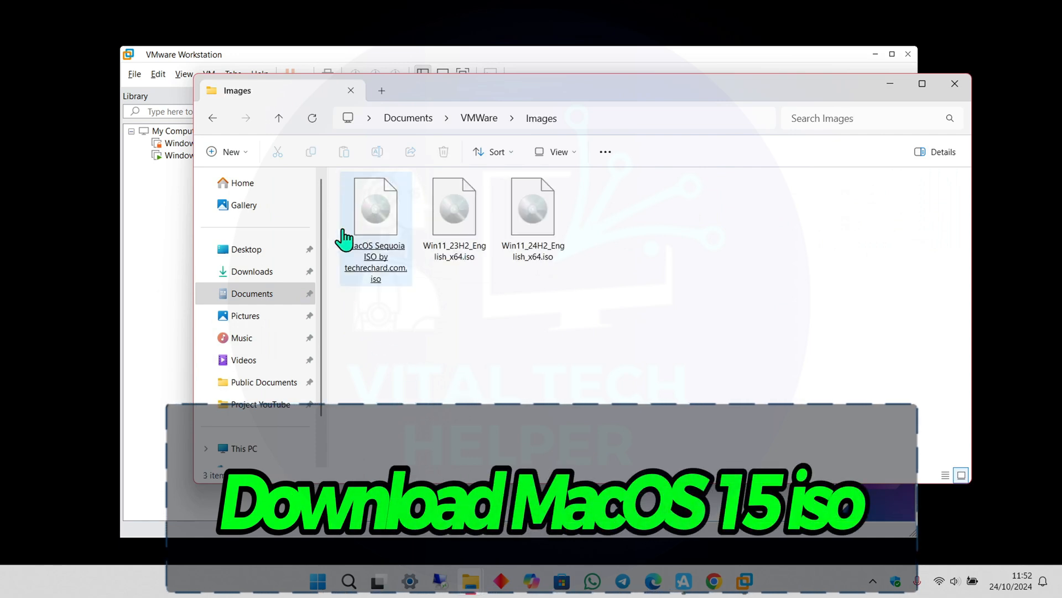
Start a Custom new virtual machine, accepting the default hardware compatibility.
click(890, 85)
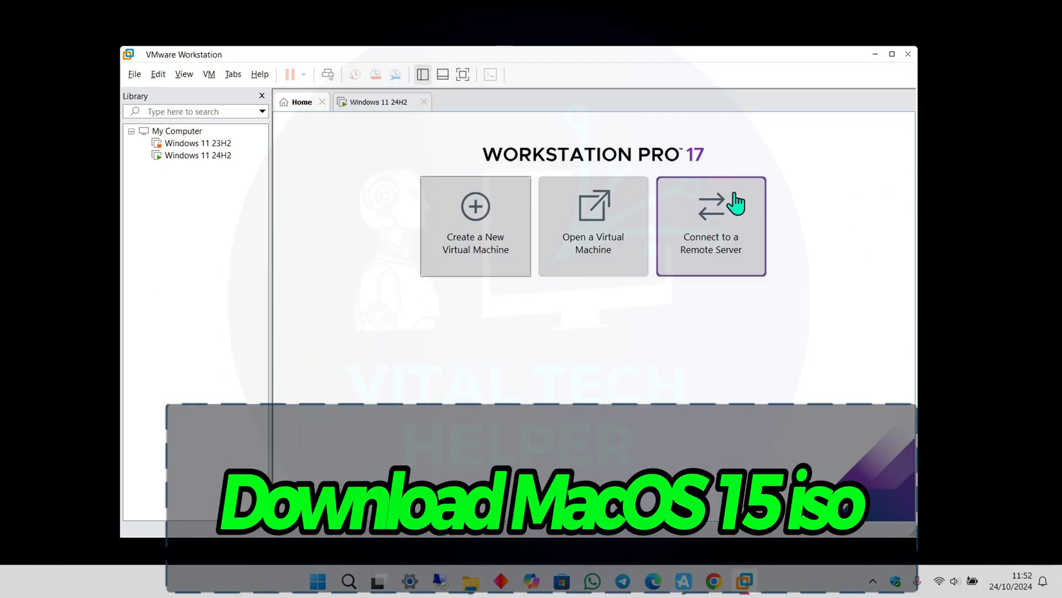
click(481, 247)
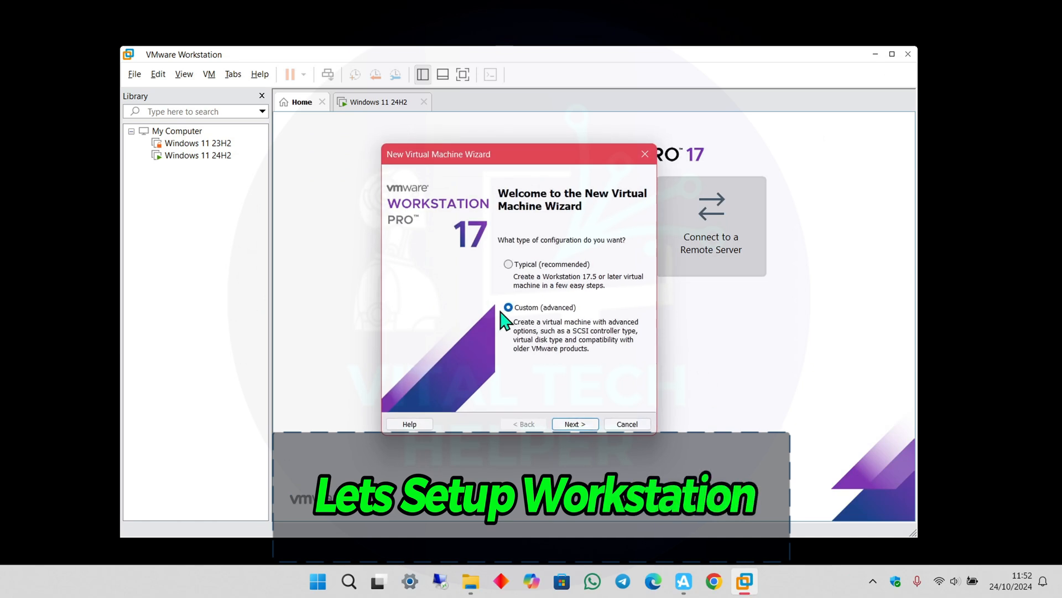
click(574, 425)
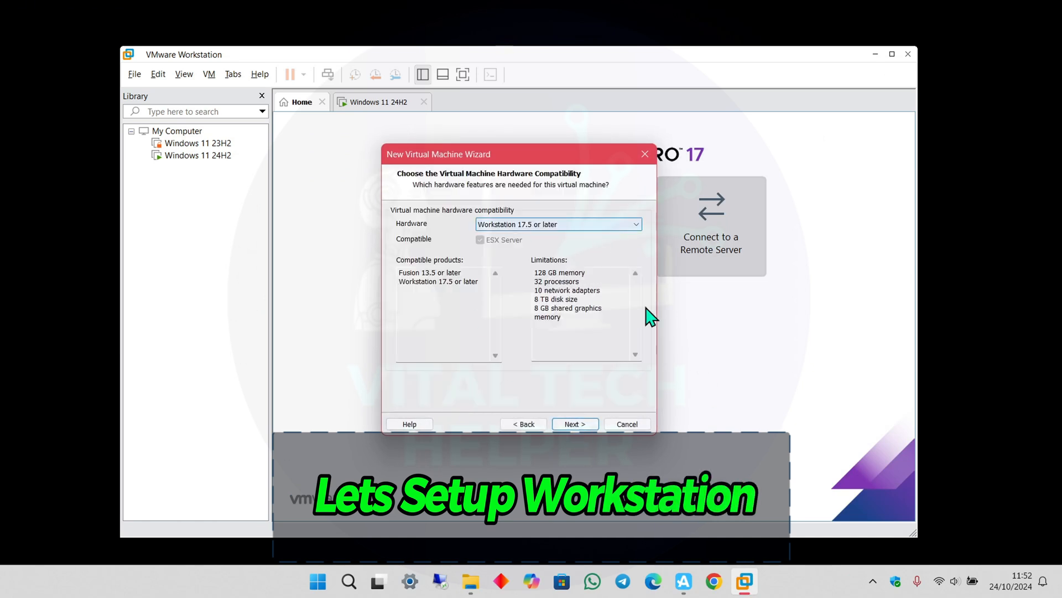
click(566, 425)
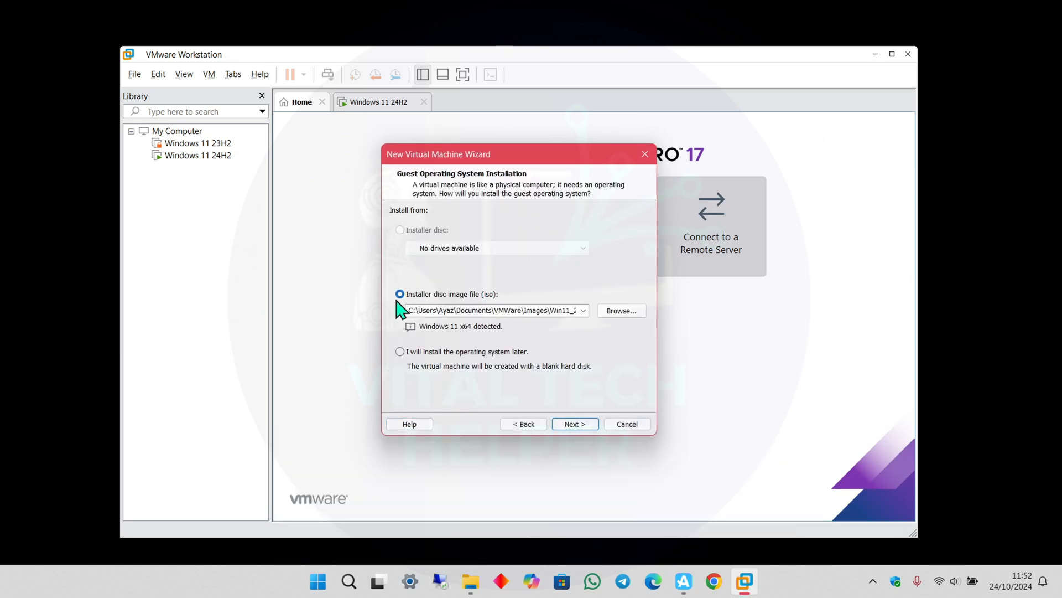
Use the macOS Sequoia ISO as installer, with guest OS Apple macOS, version macOS 15.
click(621, 311)
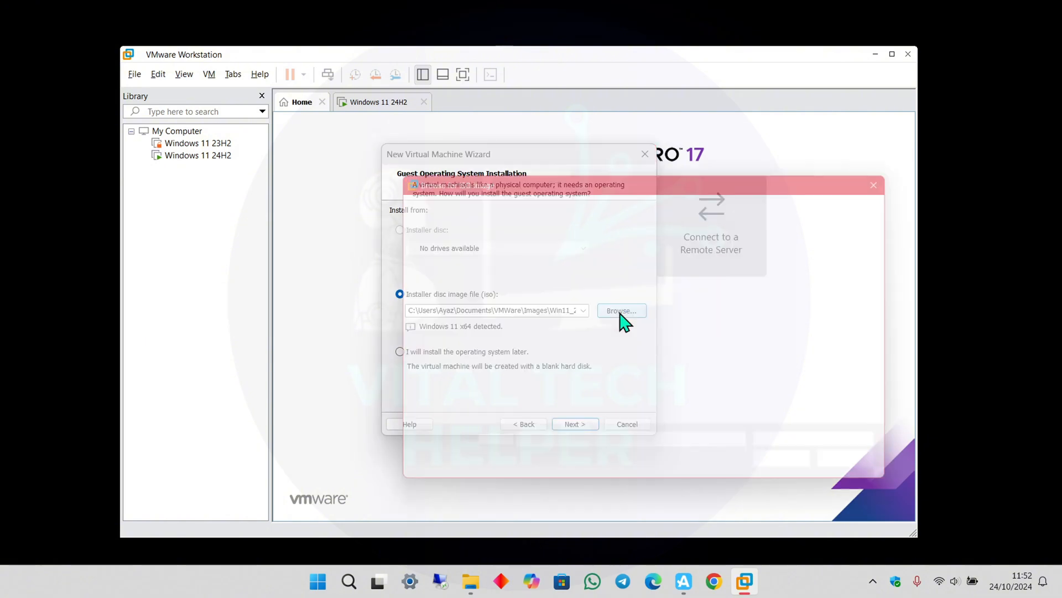
double_click(511, 359)
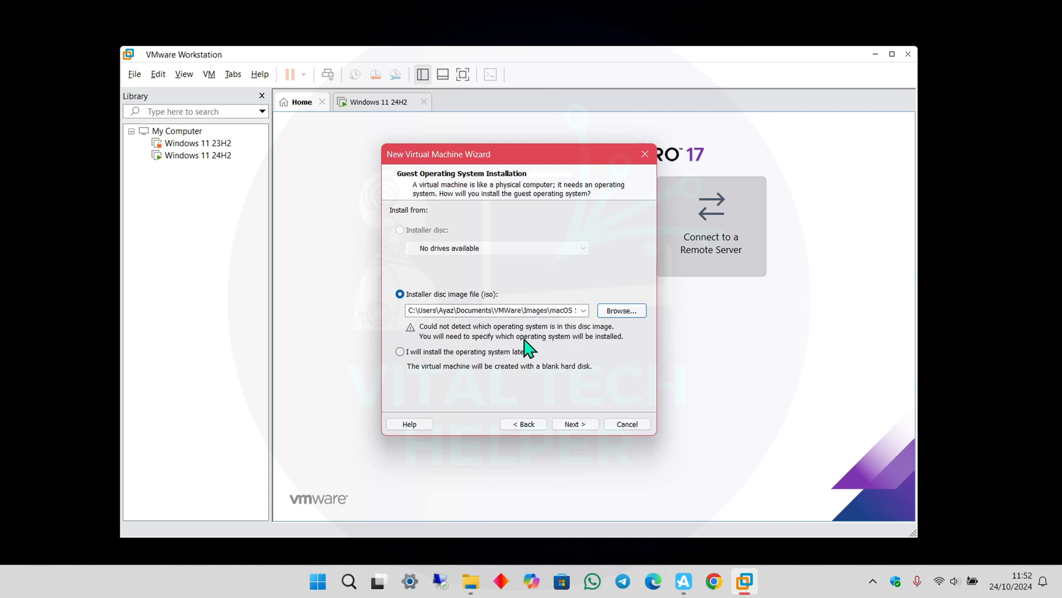
click(574, 425)
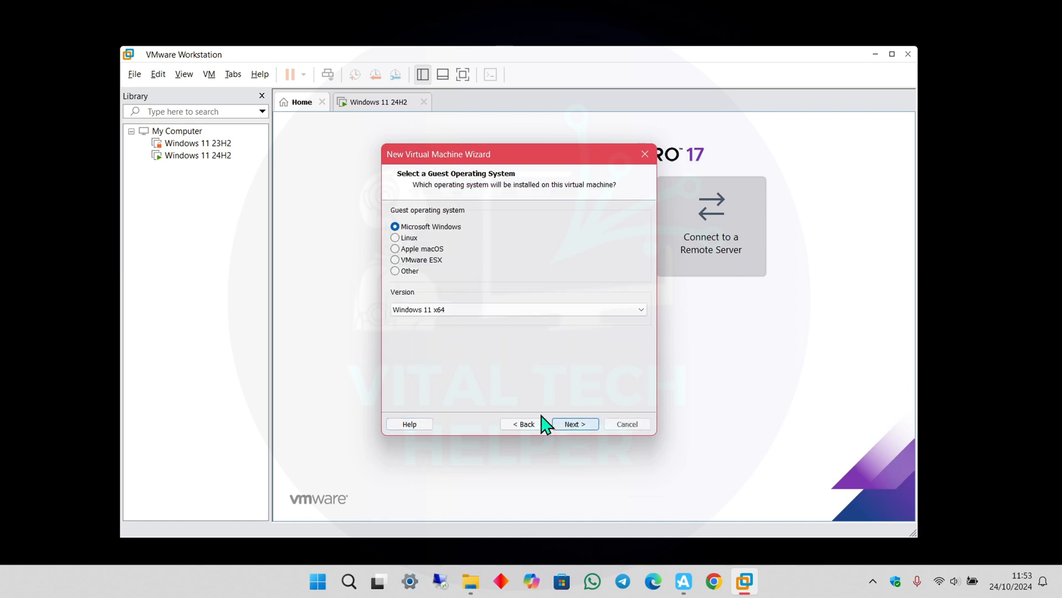
click(402, 251)
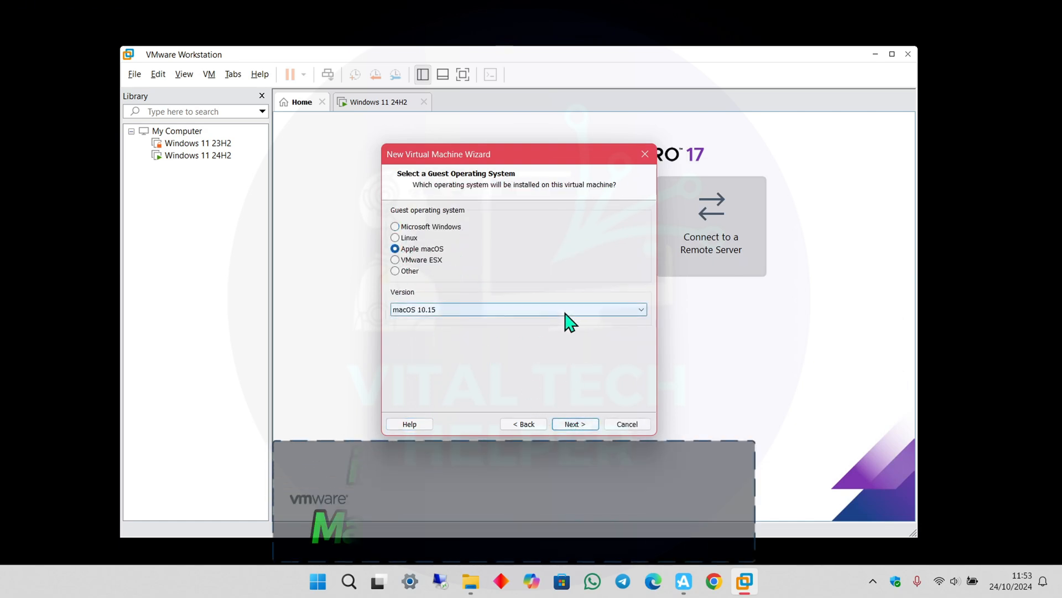
click(564, 310)
click(470, 321)
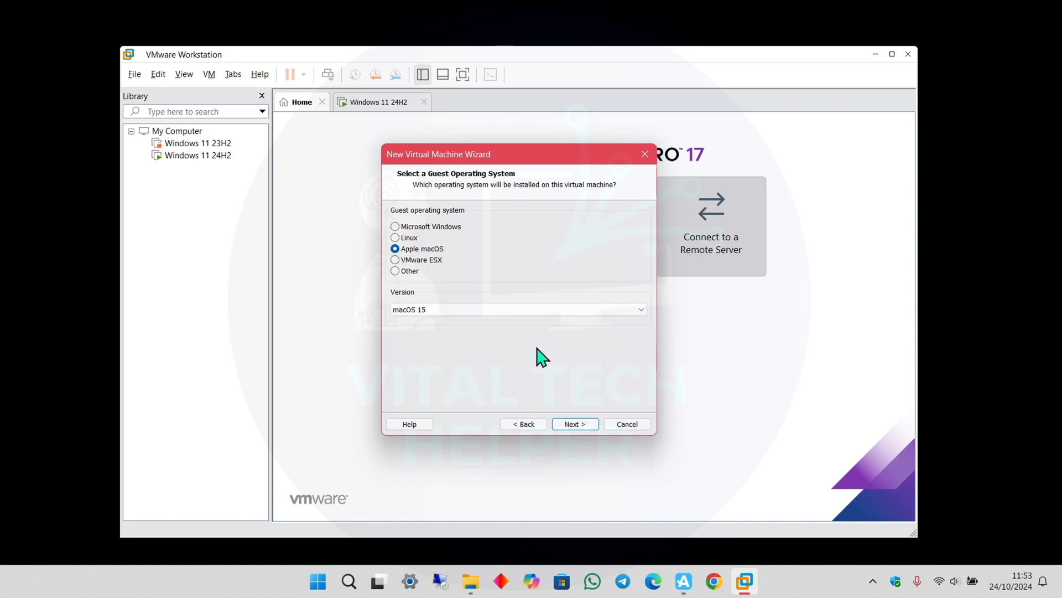
Set the VM location to a macOS 15 subfolder under the VMs path.
click(575, 424)
key(super+c)
click(626, 271)
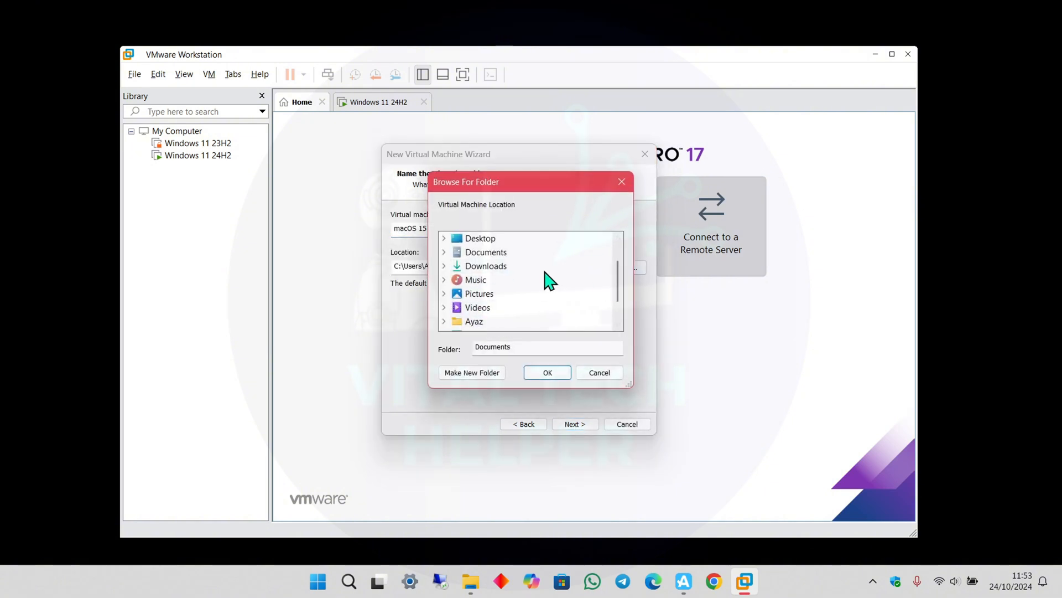
click(547, 373)
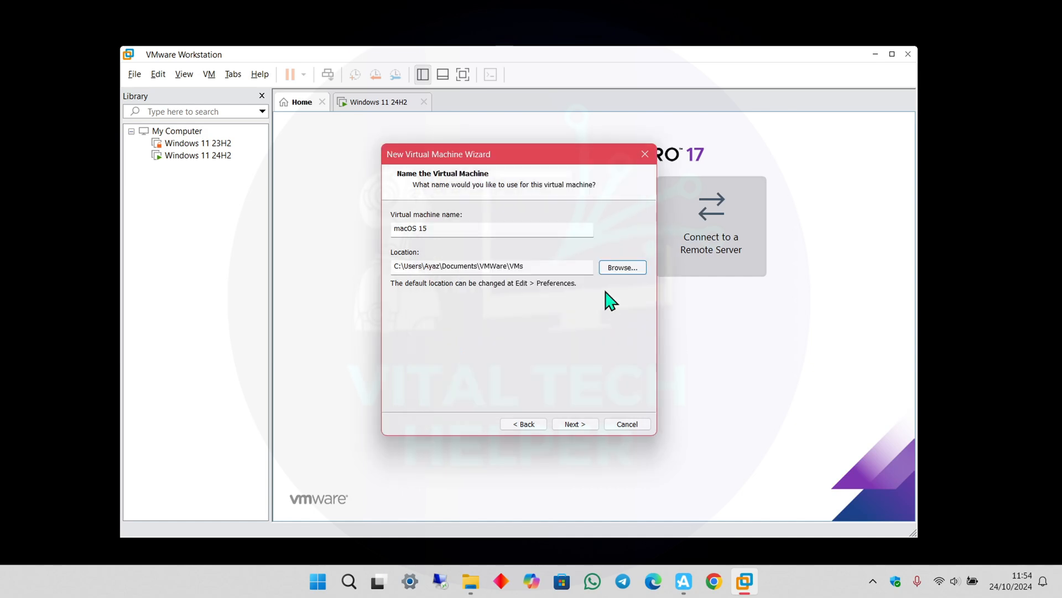
click(550, 266)
text(\)
right_click(549, 266)
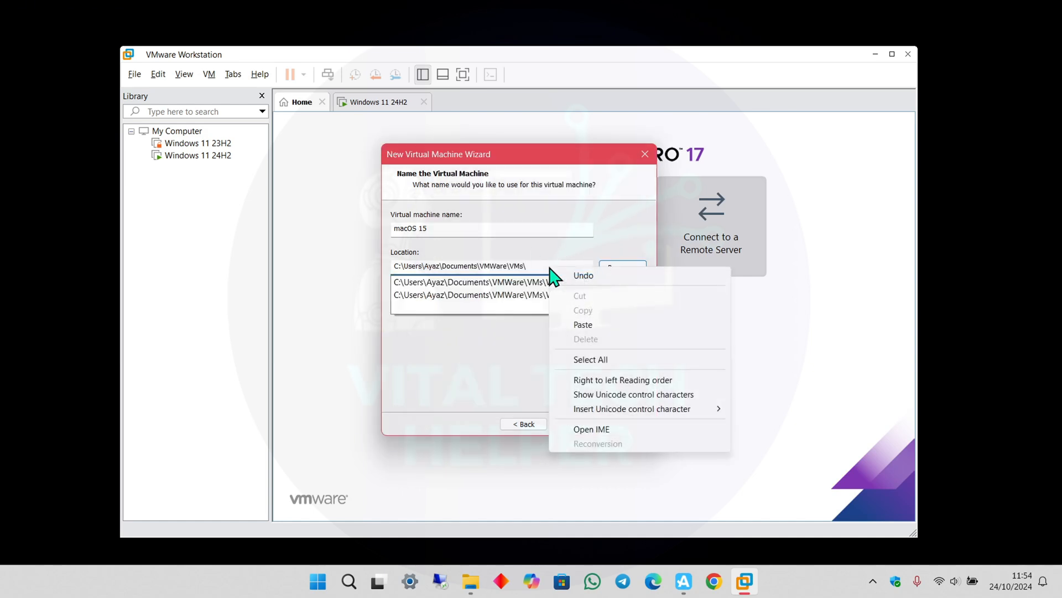
click(583, 324)
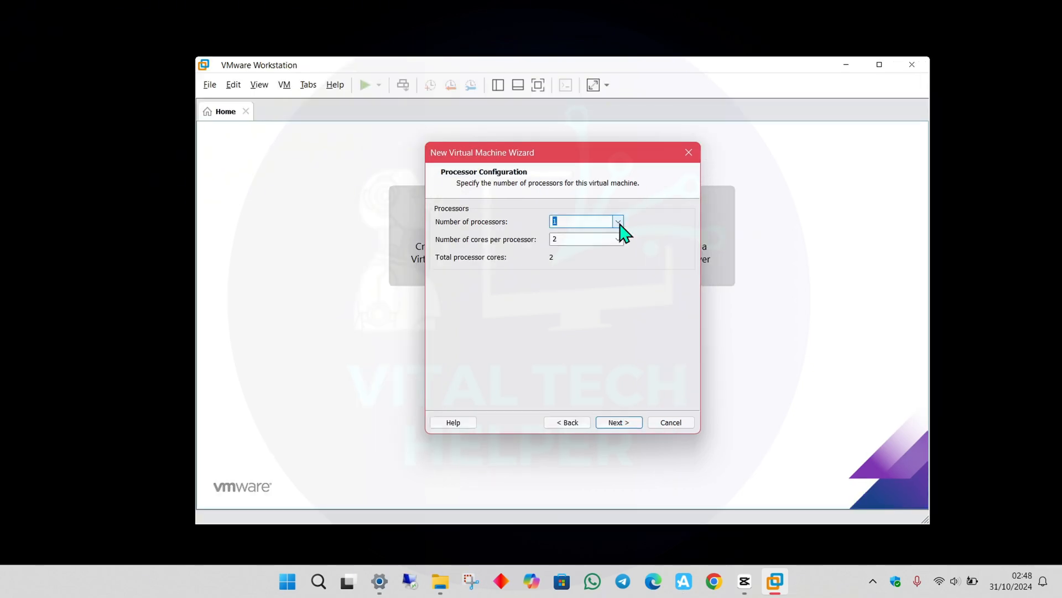
Give the VM 1 processor with 4 cores per processor.
click(618, 221)
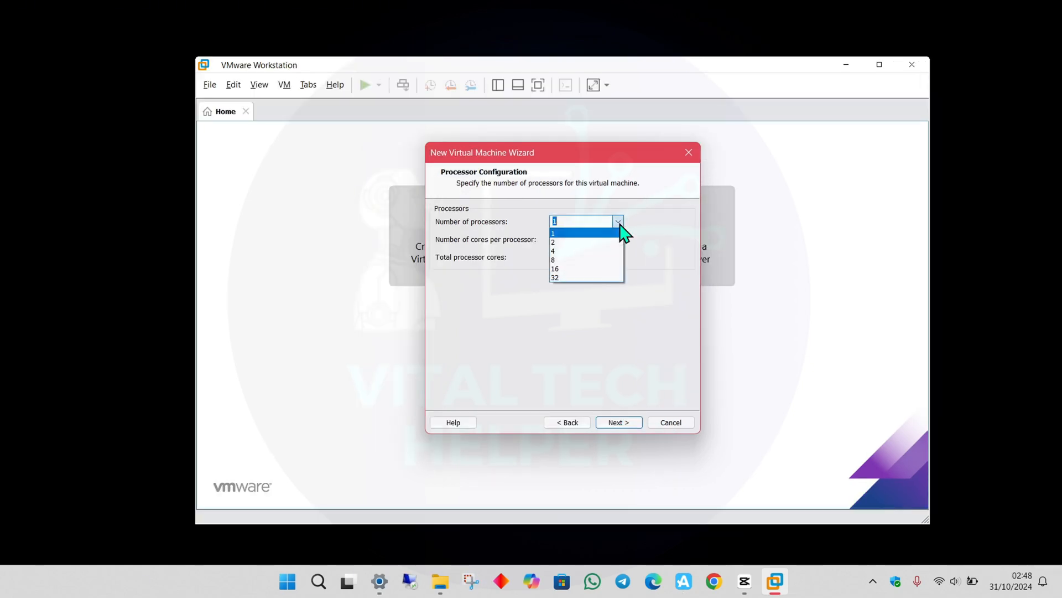
click(592, 236)
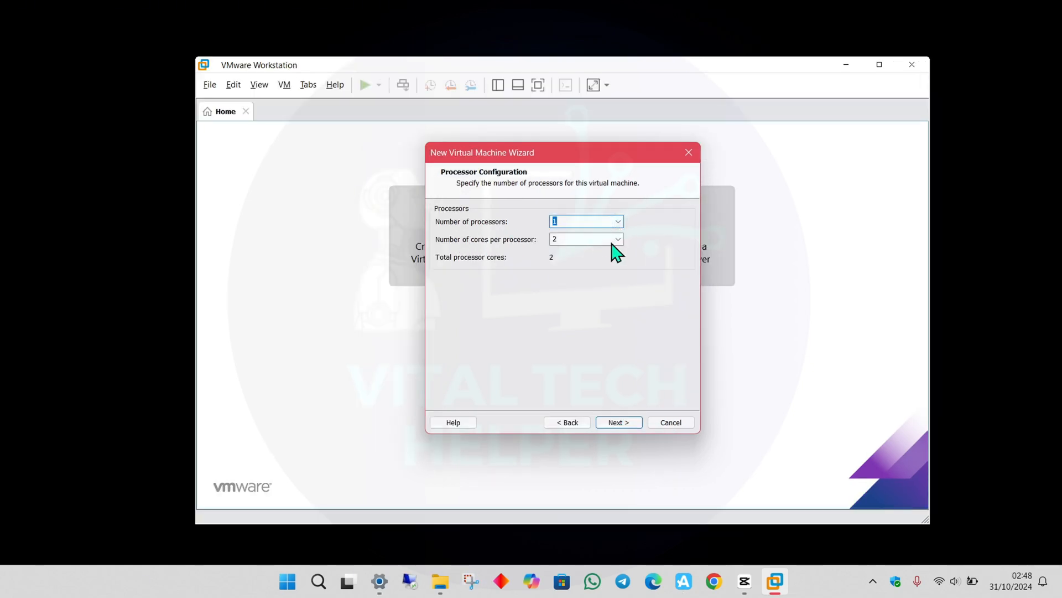
click(618, 239)
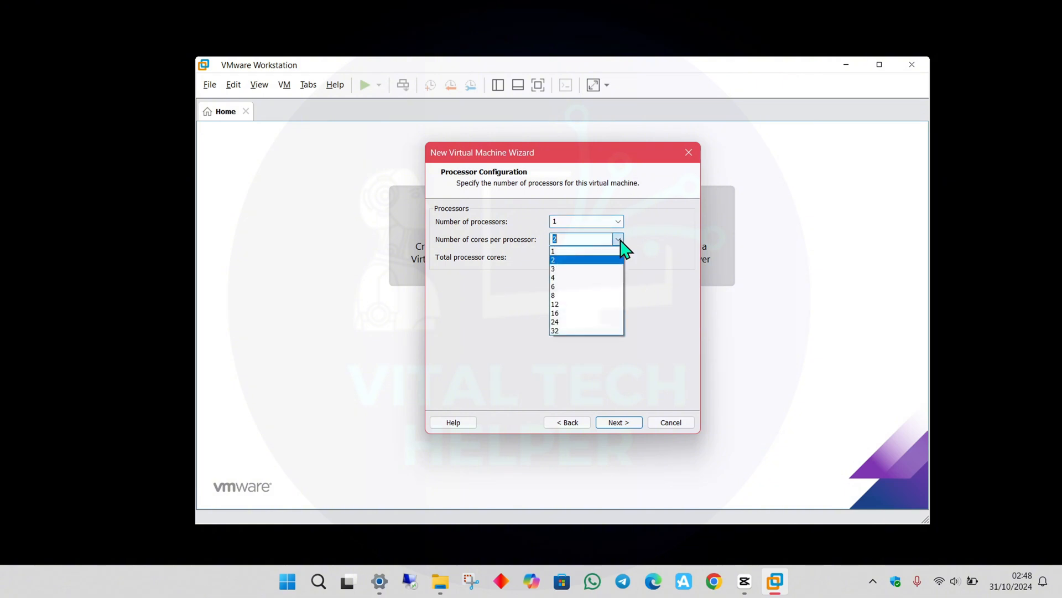
click(573, 277)
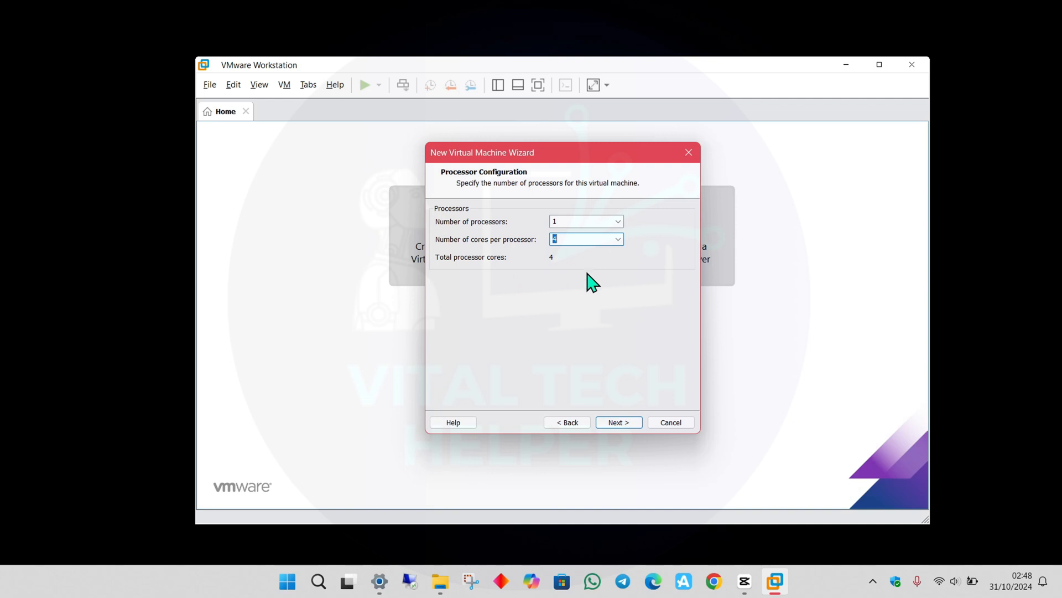
click(613, 423)
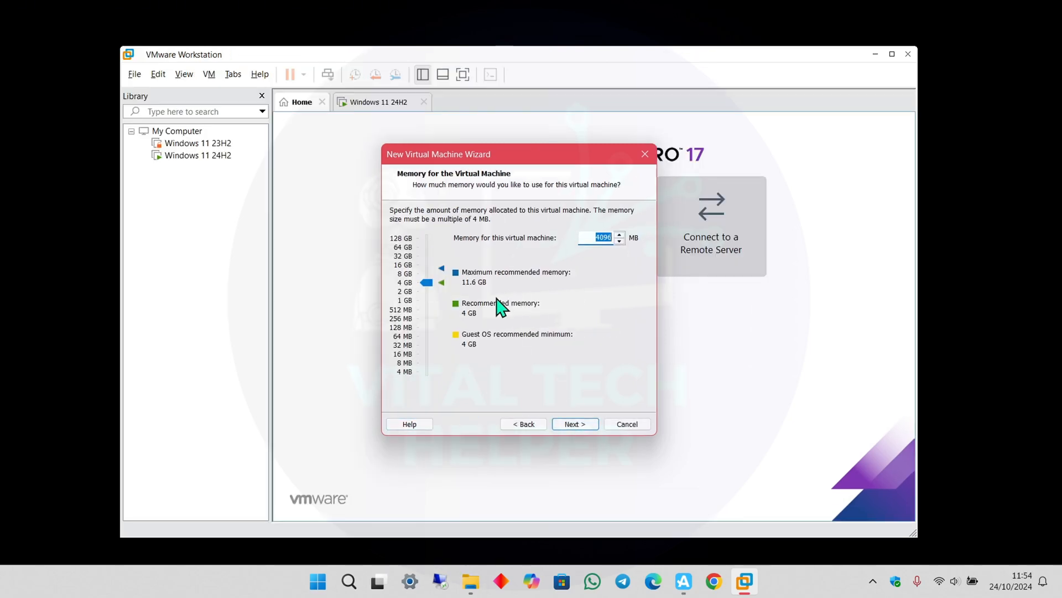
Raise memory to 8776 MB, keep NAT and LSI Logic, and choose NVMe disk type.
drag(427, 283, 428, 278)
click(572, 424)
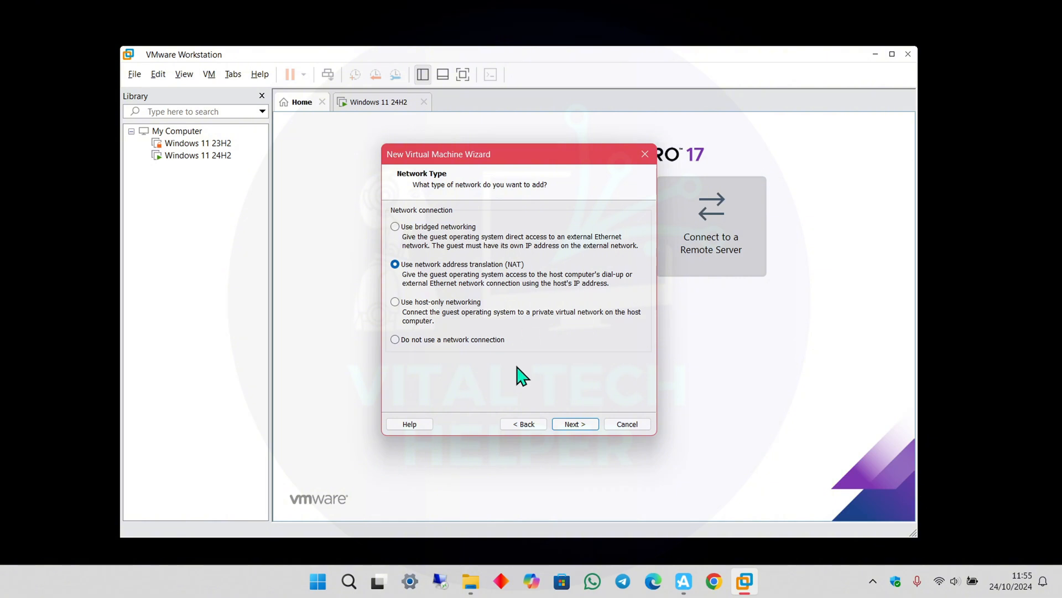
click(575, 425)
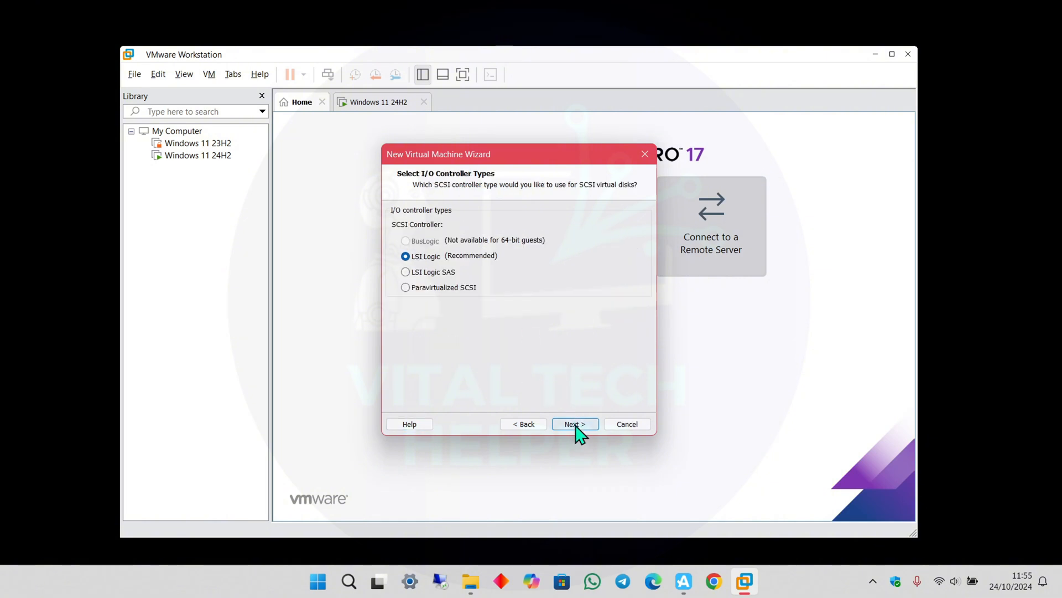
click(571, 426)
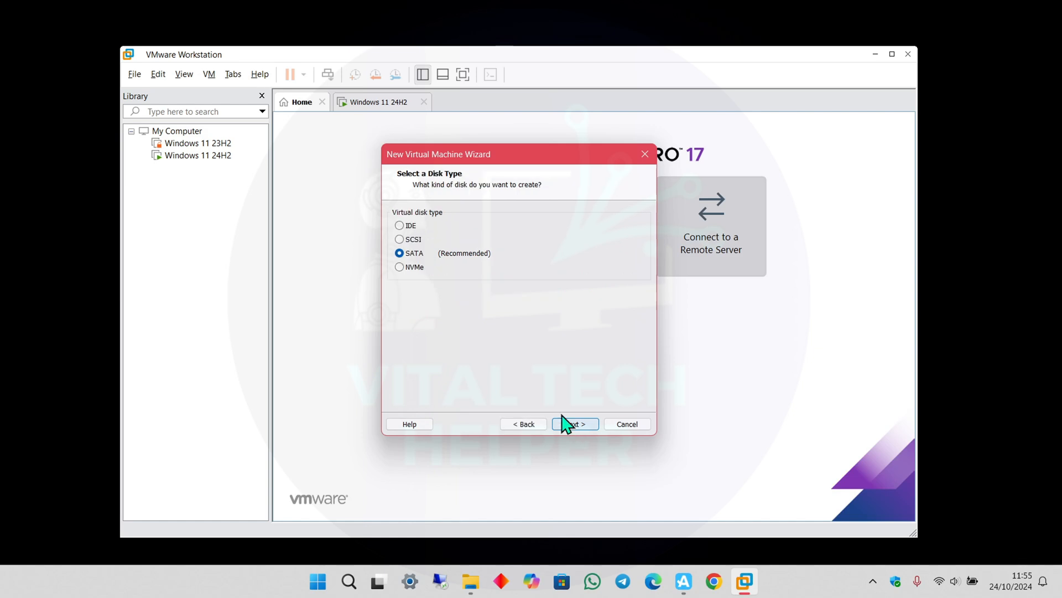
click(399, 267)
Create a new 80 GB virtual disk, macOS 15.vmdk, stored as a single file.
click(570, 425)
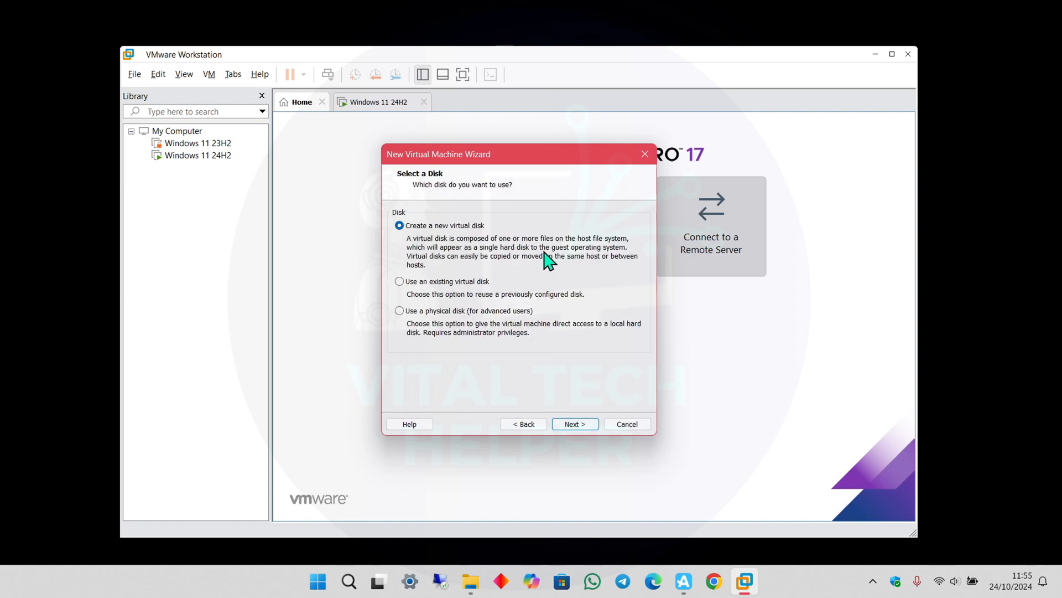
click(576, 425)
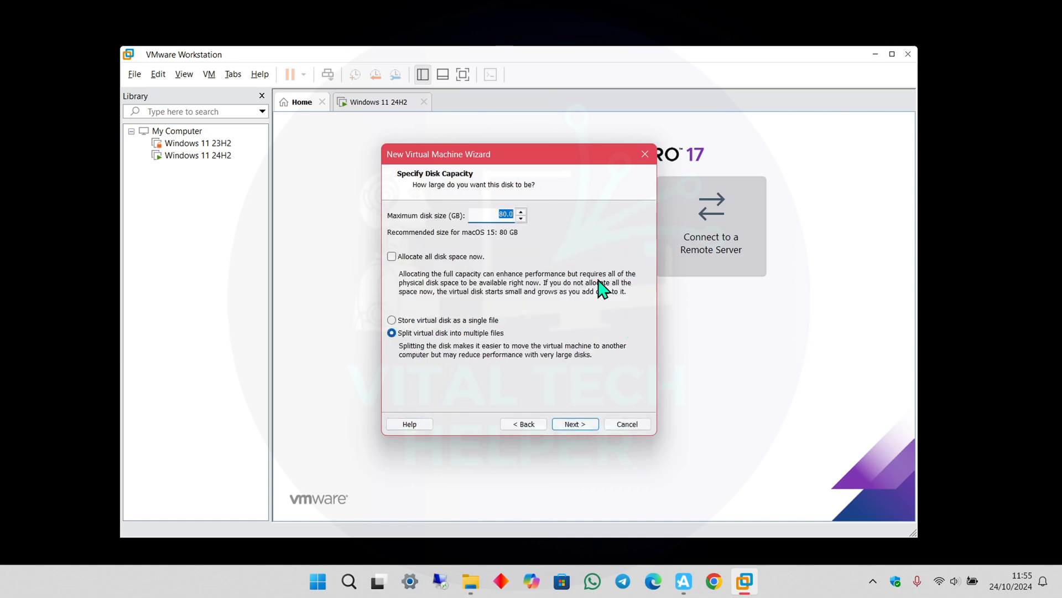
click(392, 321)
click(576, 424)
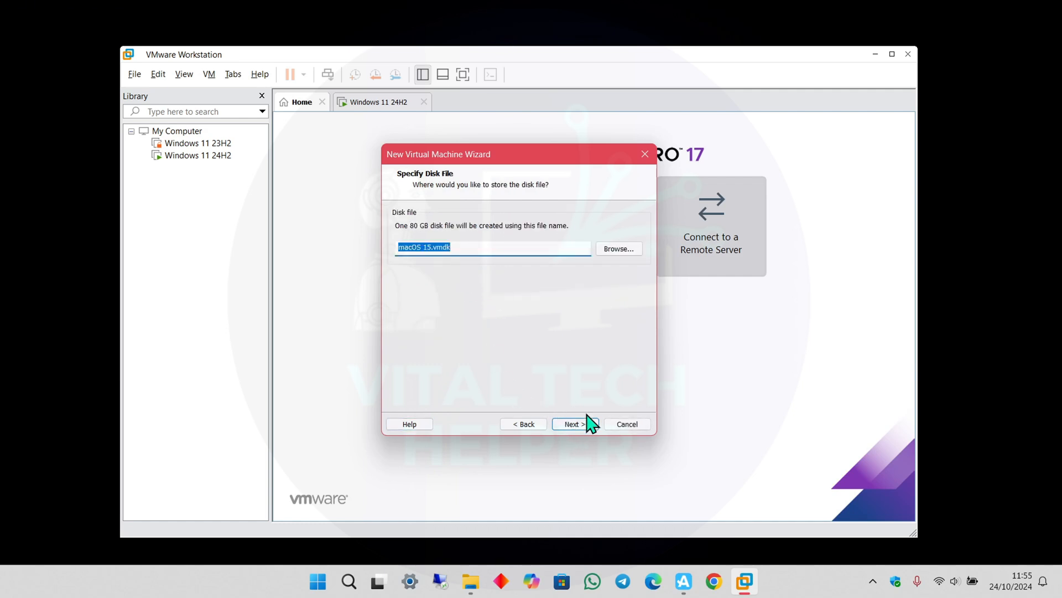
click(575, 427)
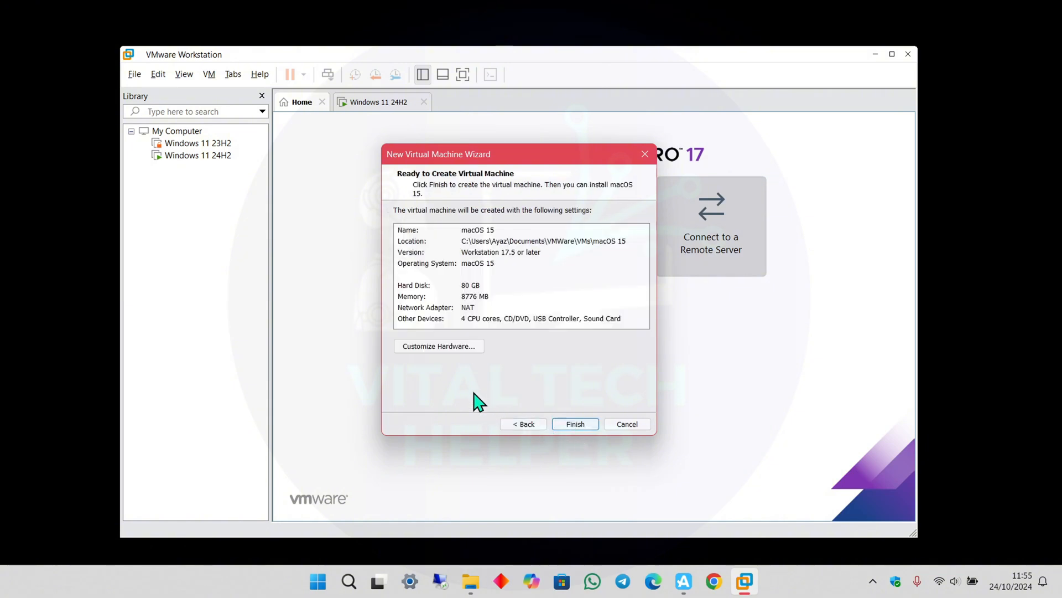
click(423, 346)
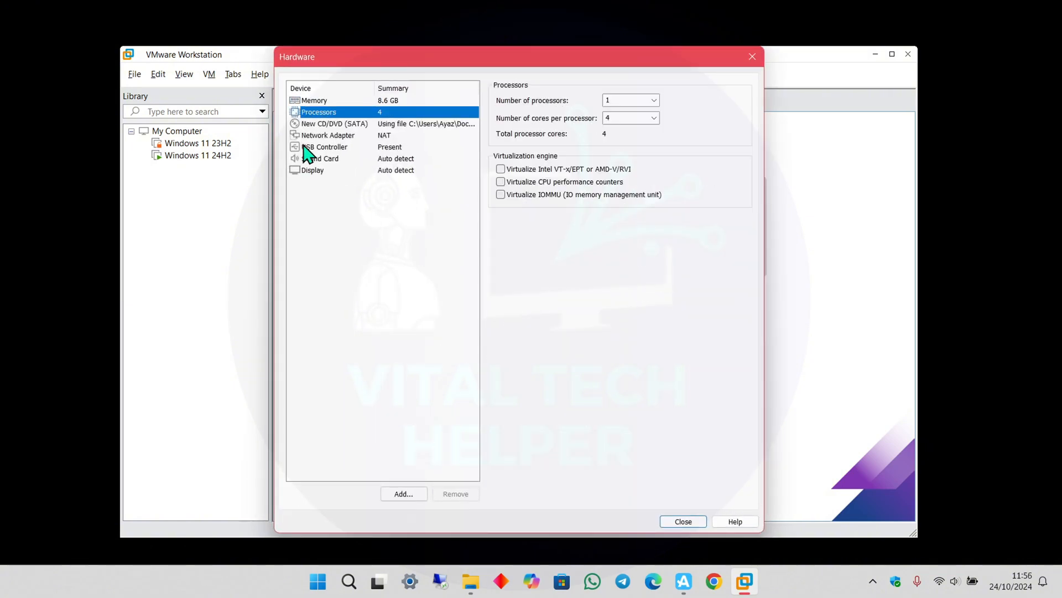
Inspect the CD/DVD, network adapter, USB, sound card and display settings, closing without changes.
click(335, 126)
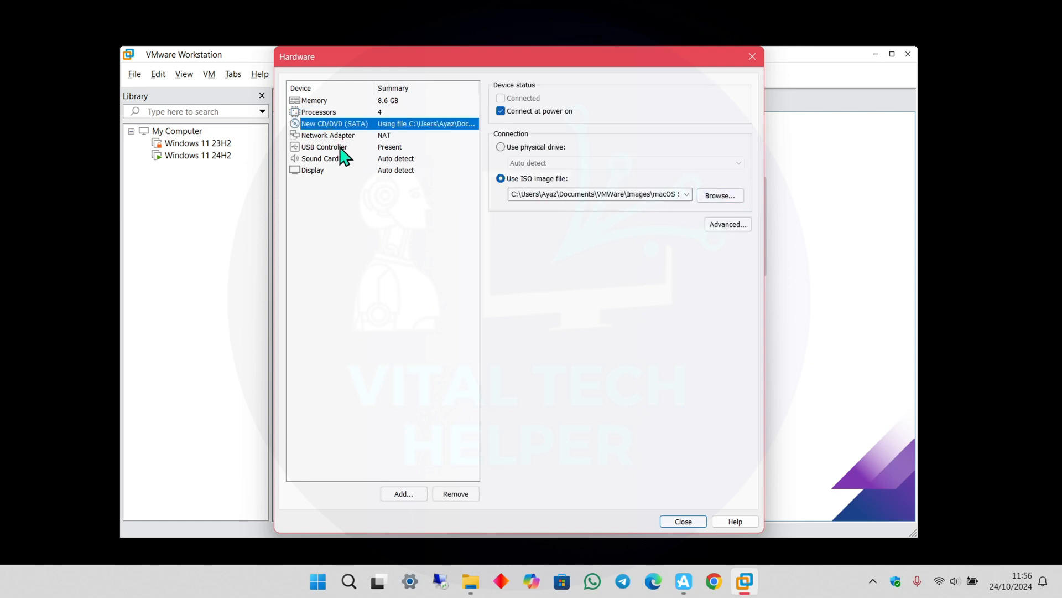
click(335, 135)
click(343, 148)
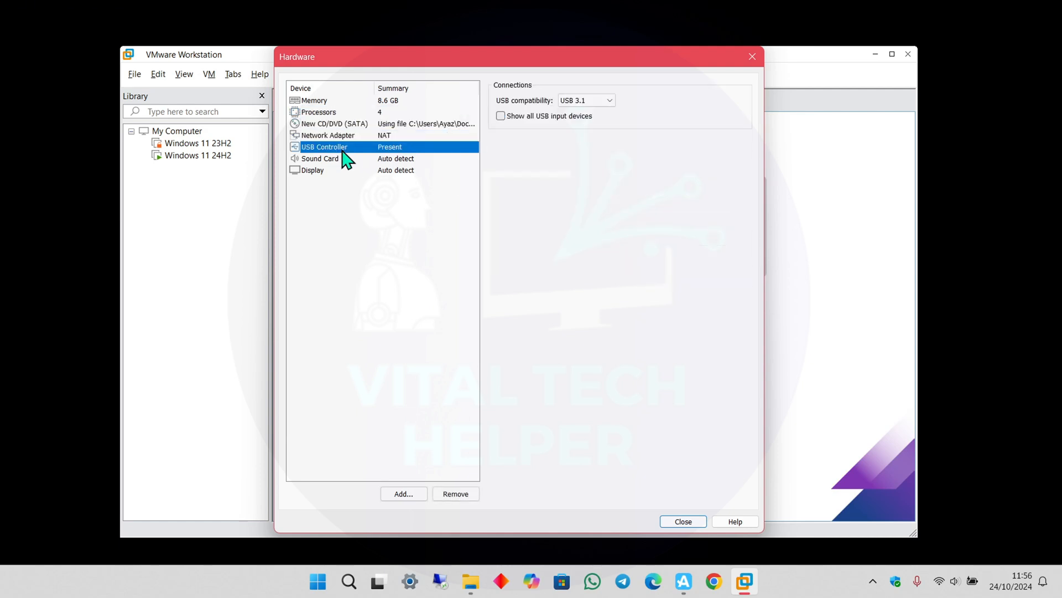
click(332, 158)
click(313, 173)
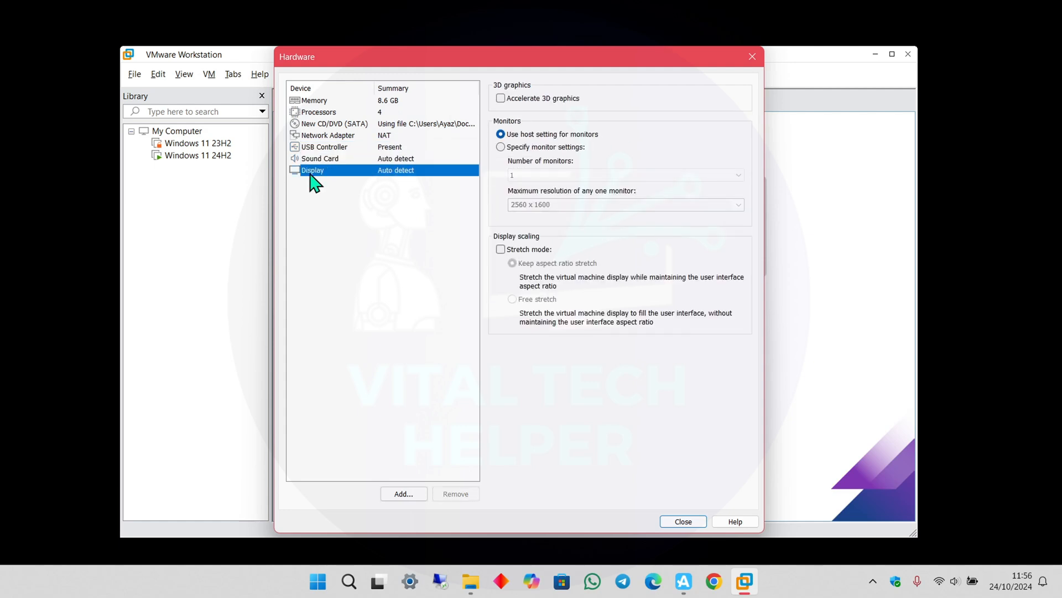
click(682, 522)
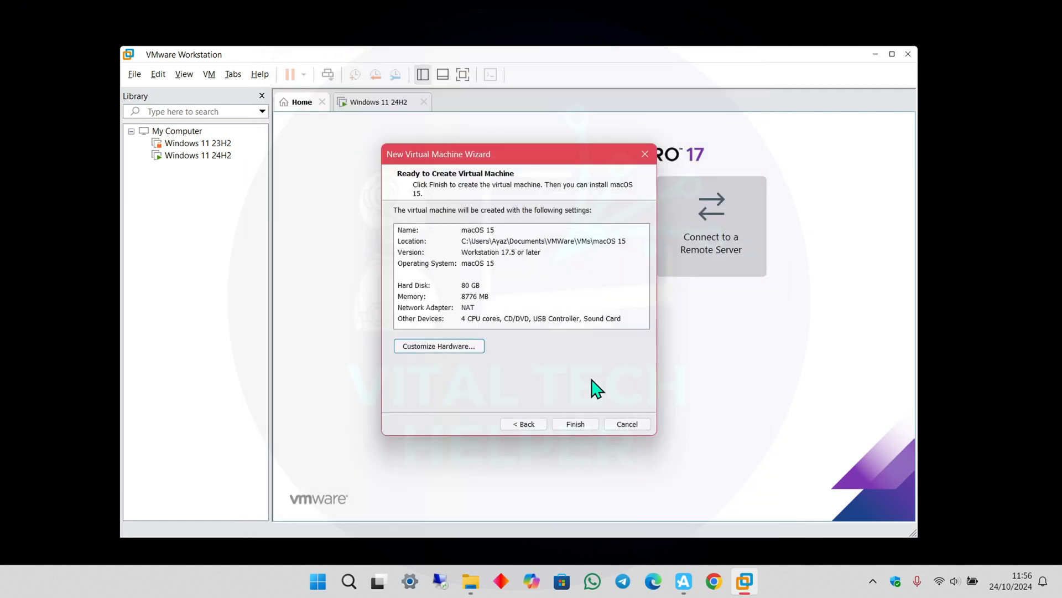
Finish creating the macOS 15 VM and open its VM directory from the Library.
click(575, 424)
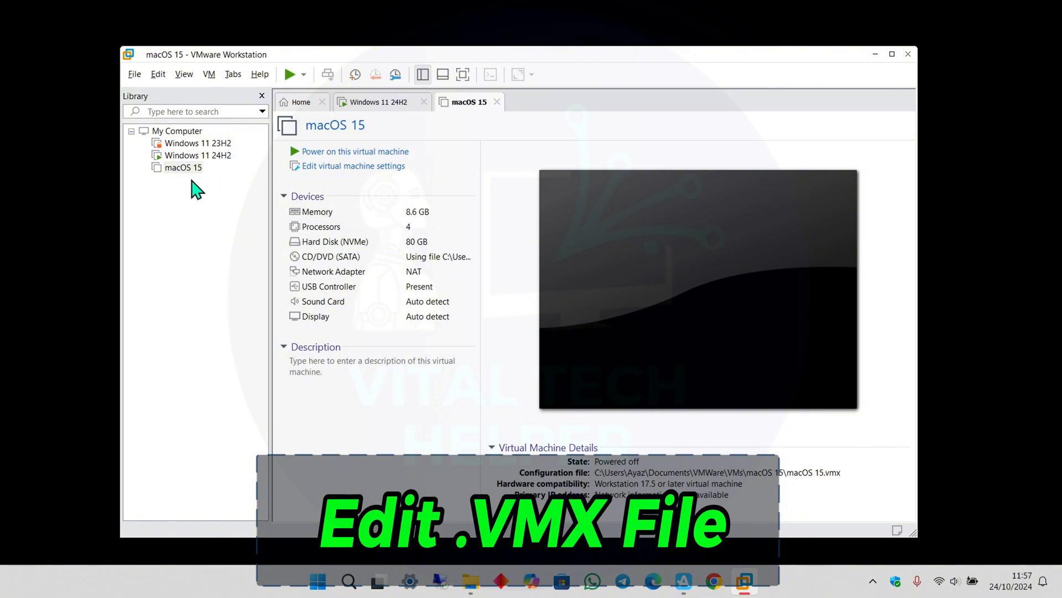
right_click(178, 169)
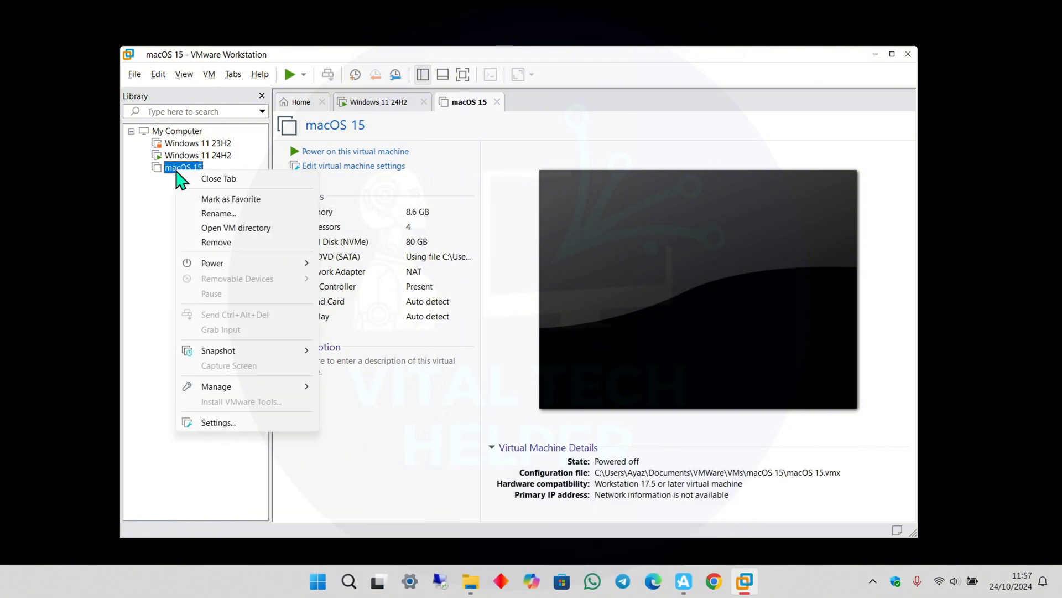
click(247, 229)
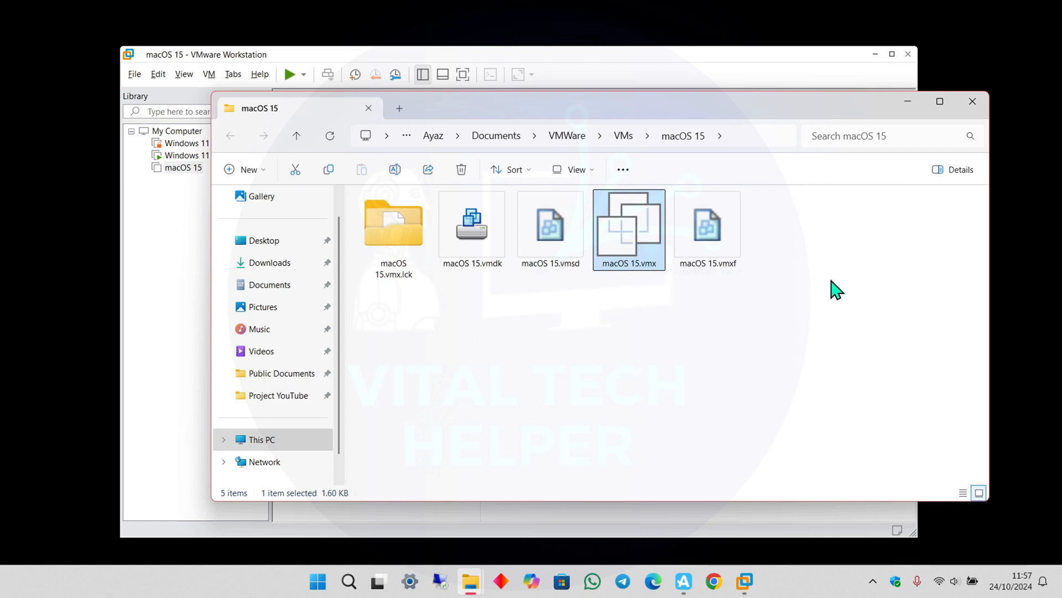
Open macOS 15.vmx in Notepad just once via Open with > Choose another app.
click(683, 581)
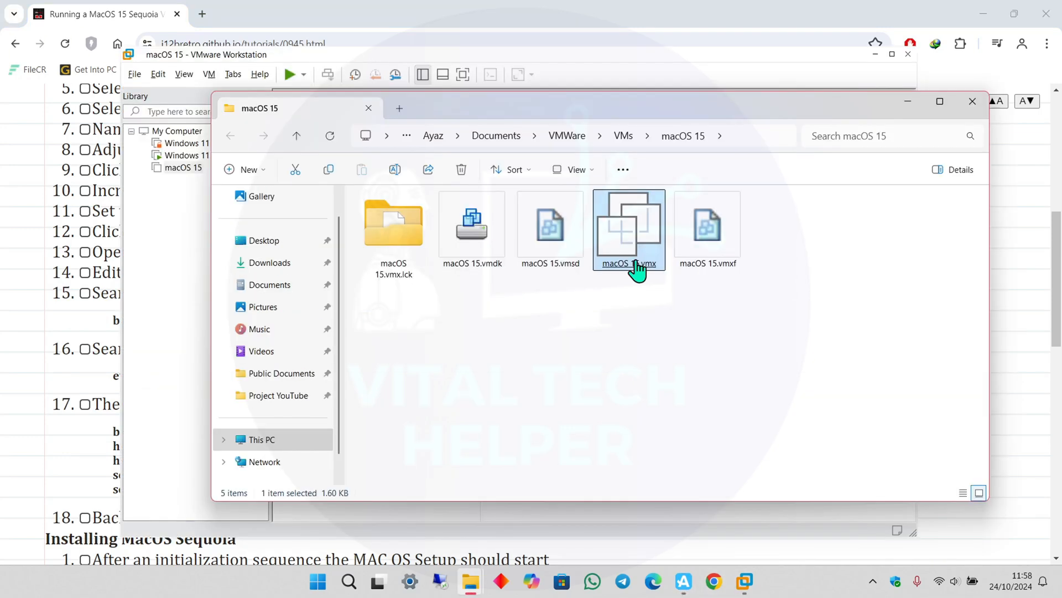
right_click(636, 268)
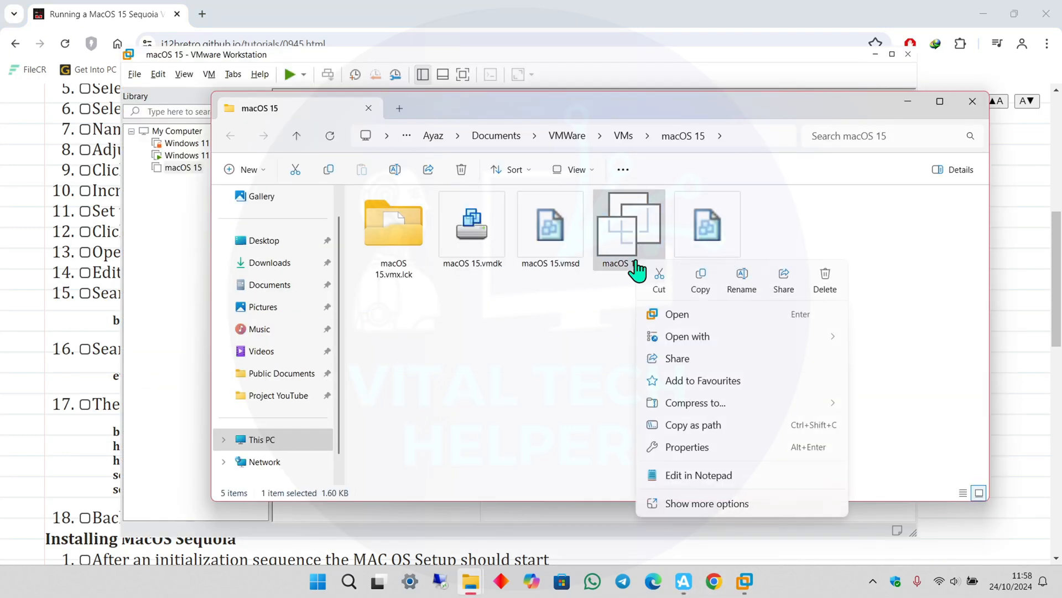
mouse_move(766, 347)
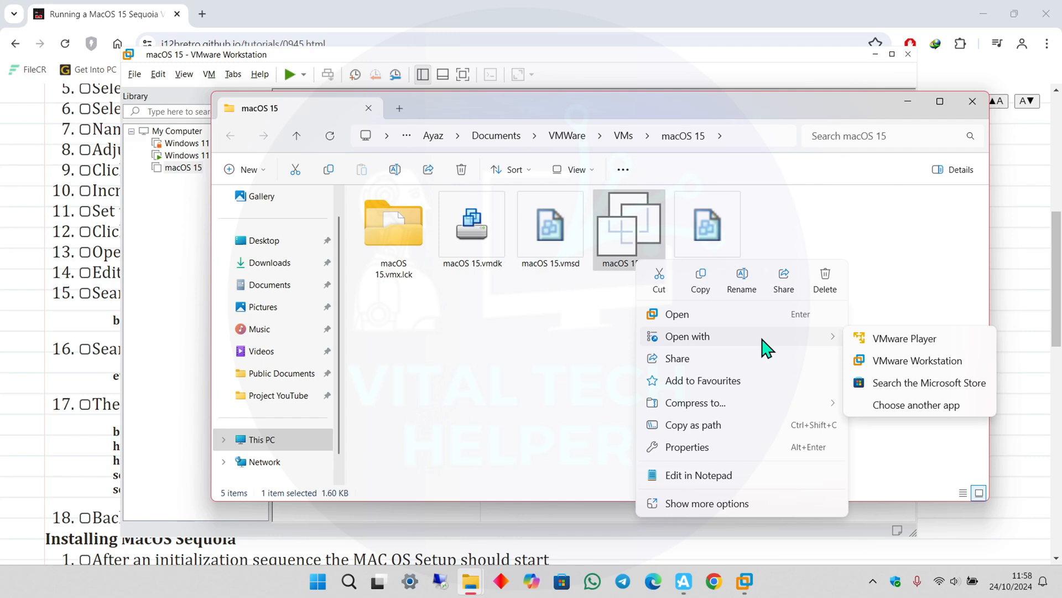
click(892, 407)
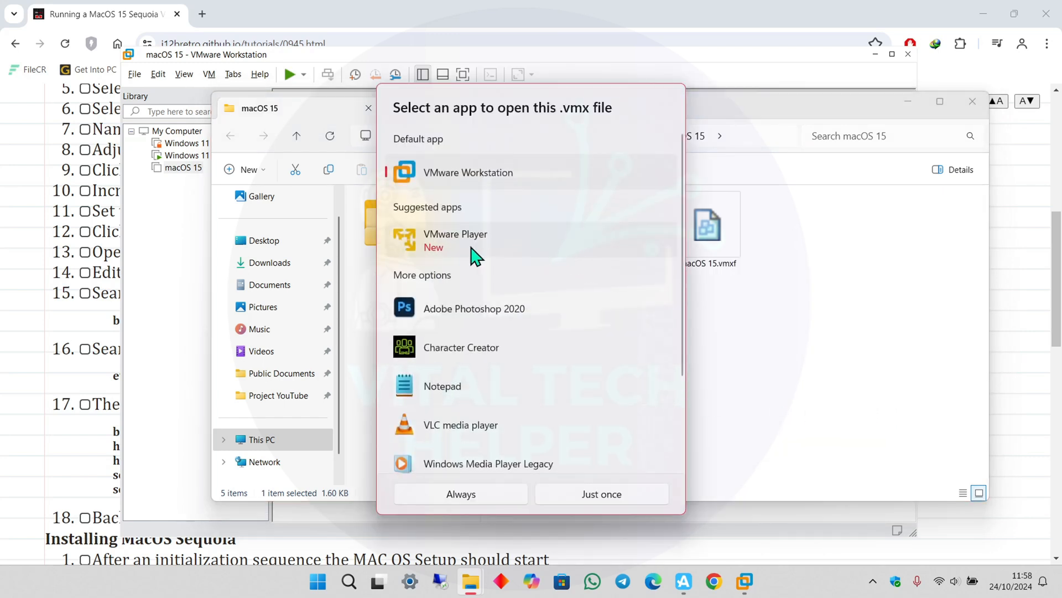
click(600, 497)
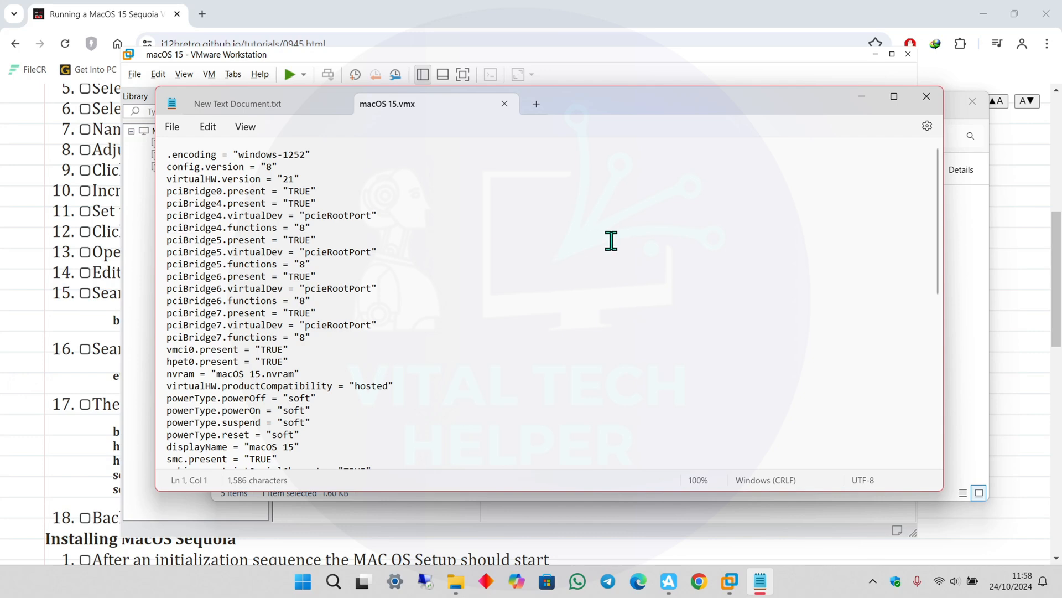
click(78, 331)
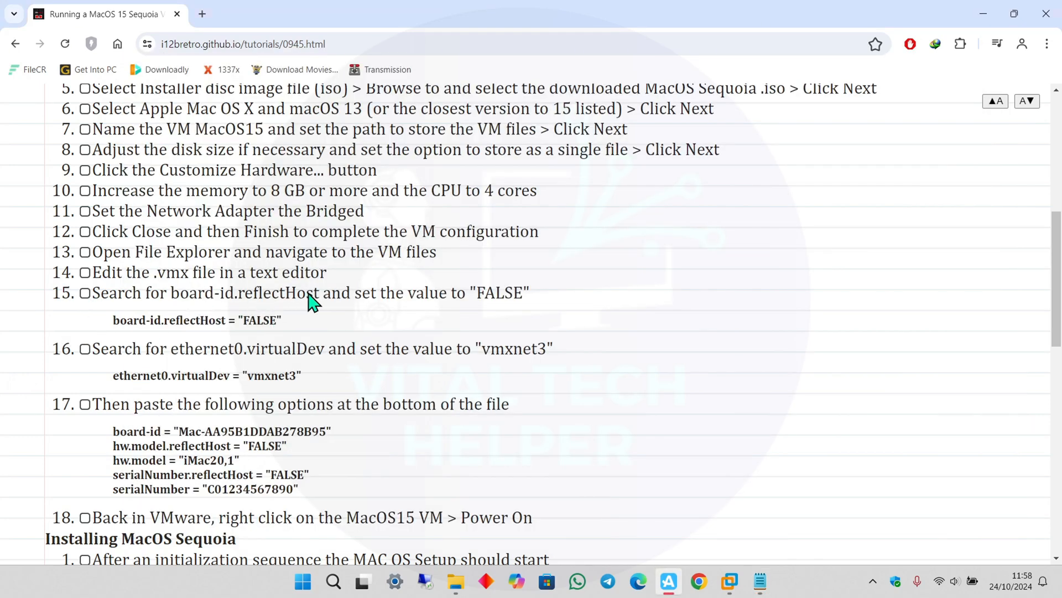
drag(313, 298, 167, 304)
key(super+c)
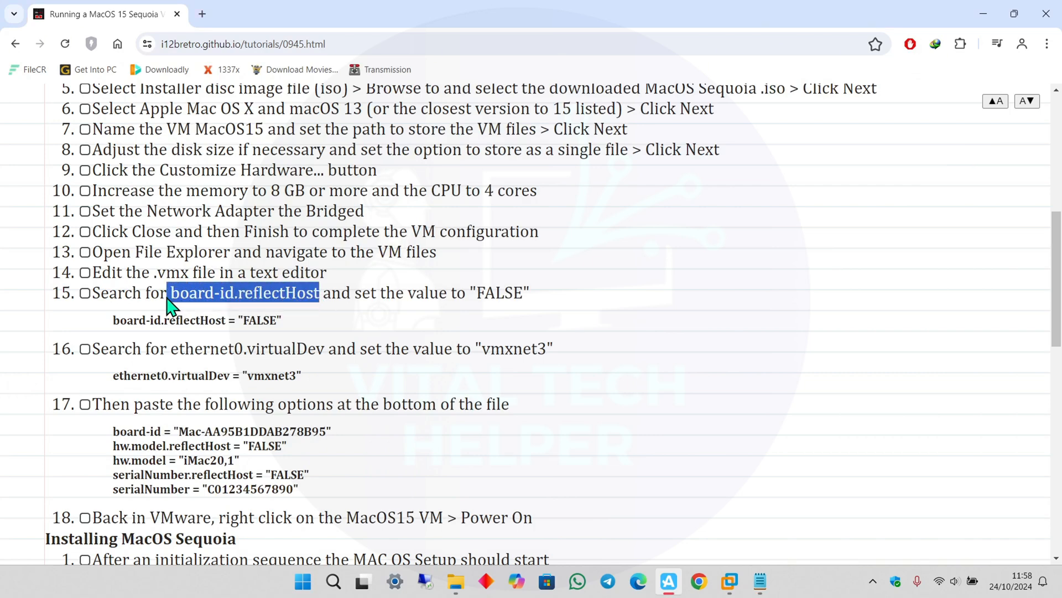
right_click(218, 306)
click(255, 312)
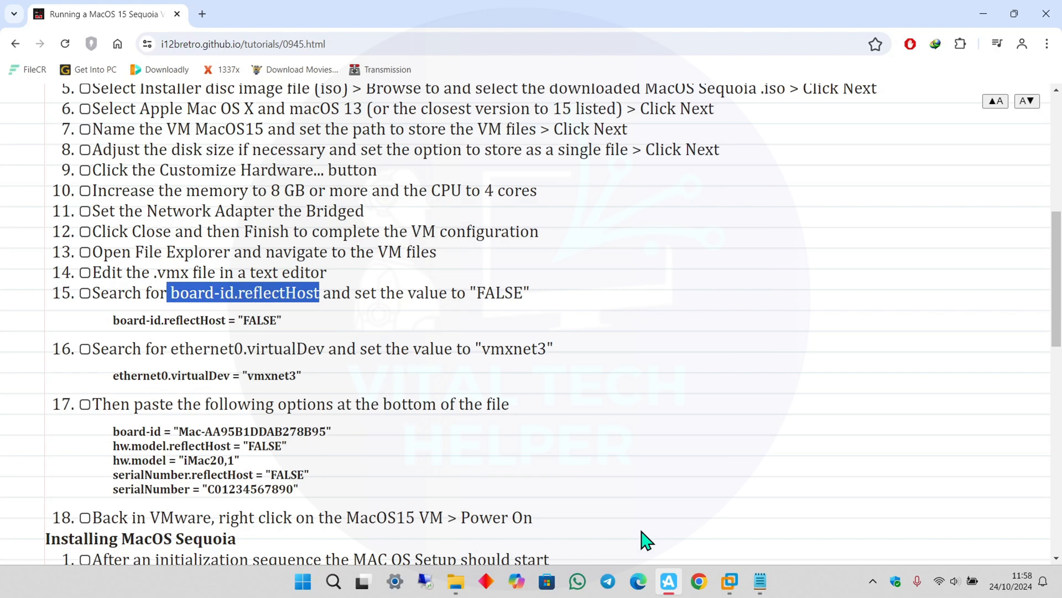
click(759, 581)
key(ctrl+f)
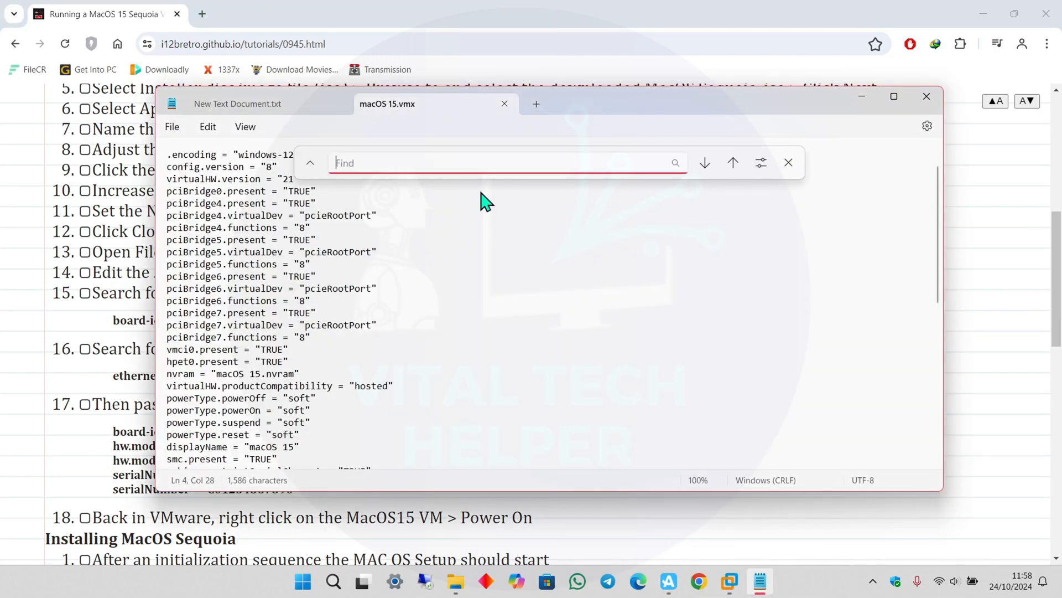
right_click(468, 161)
click(506, 186)
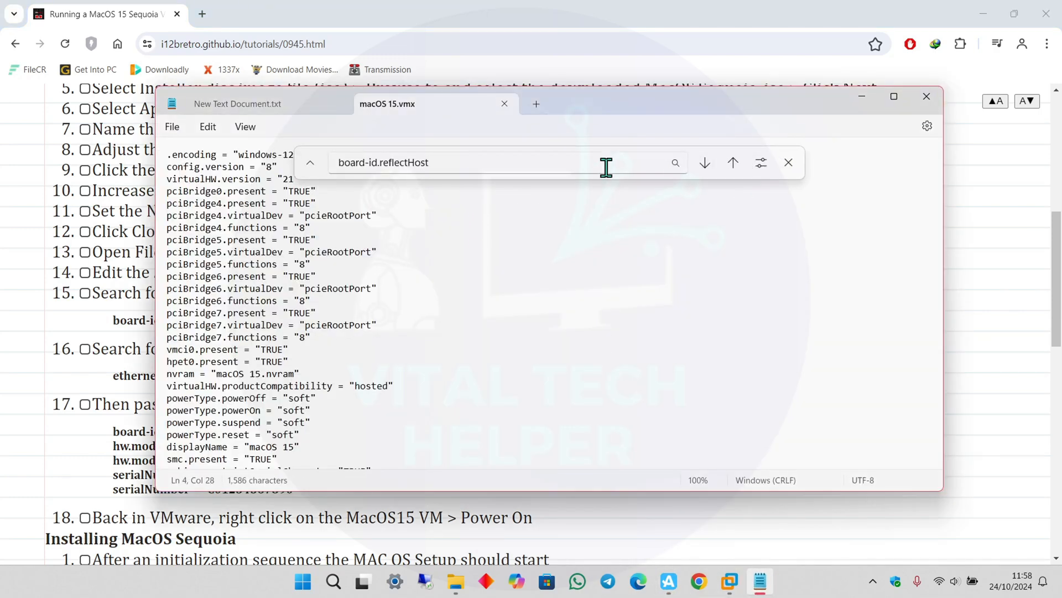
click(589, 167)
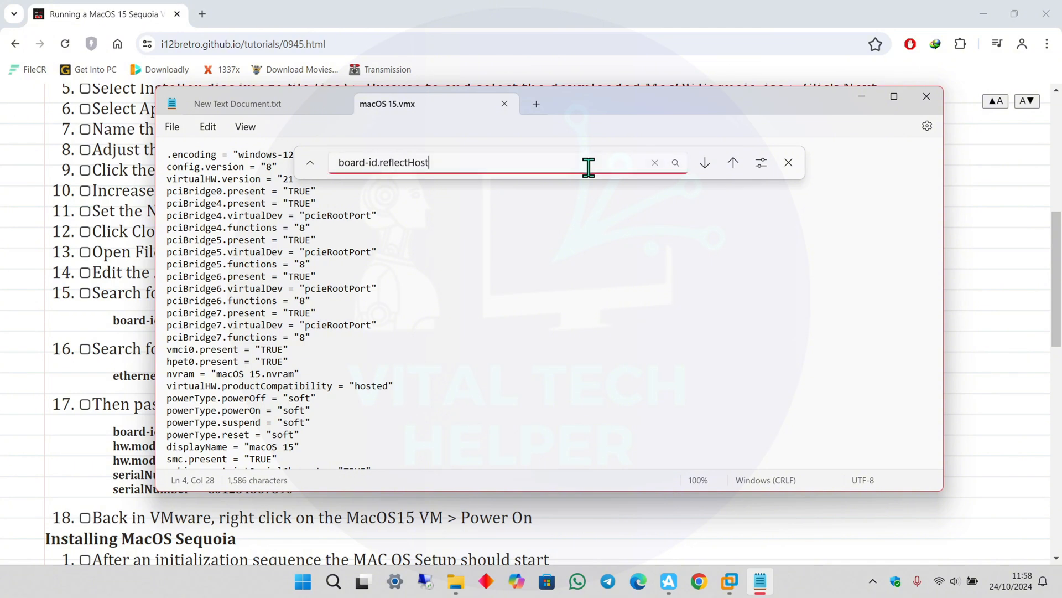
click(707, 162)
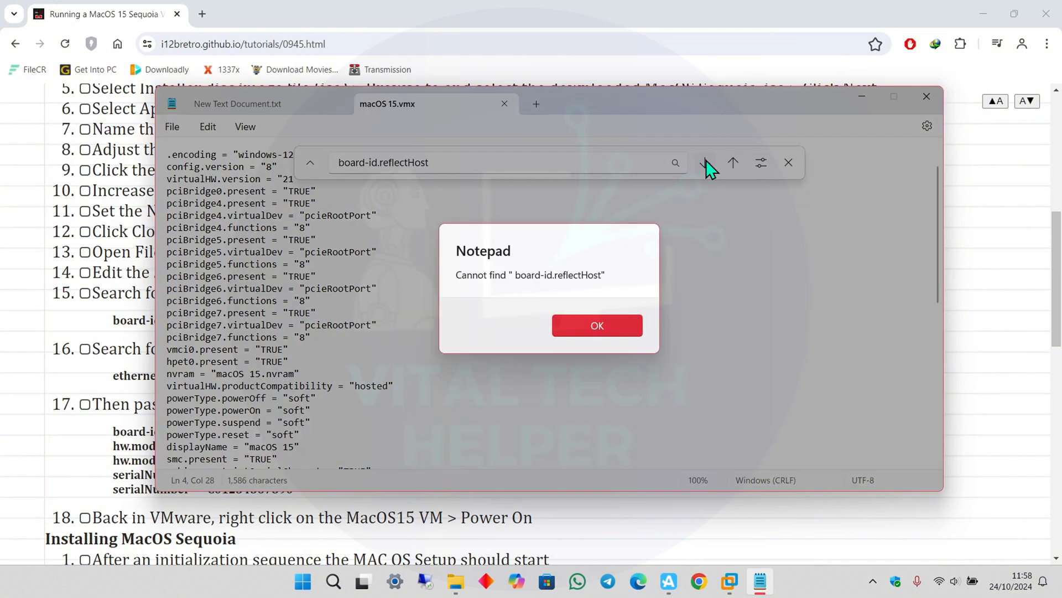
click(608, 332)
click(459, 163)
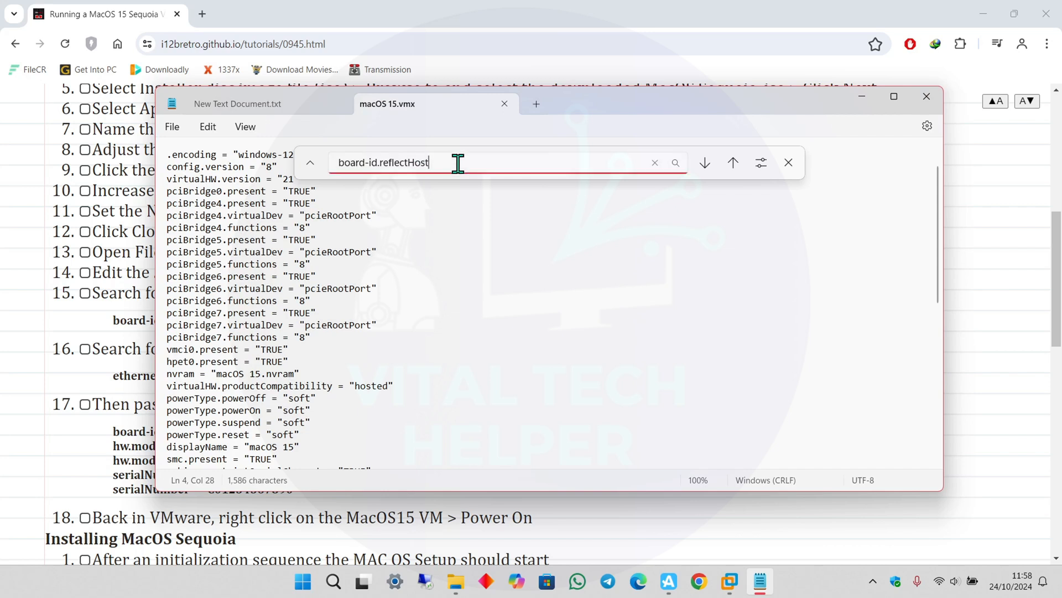
click(789, 163)
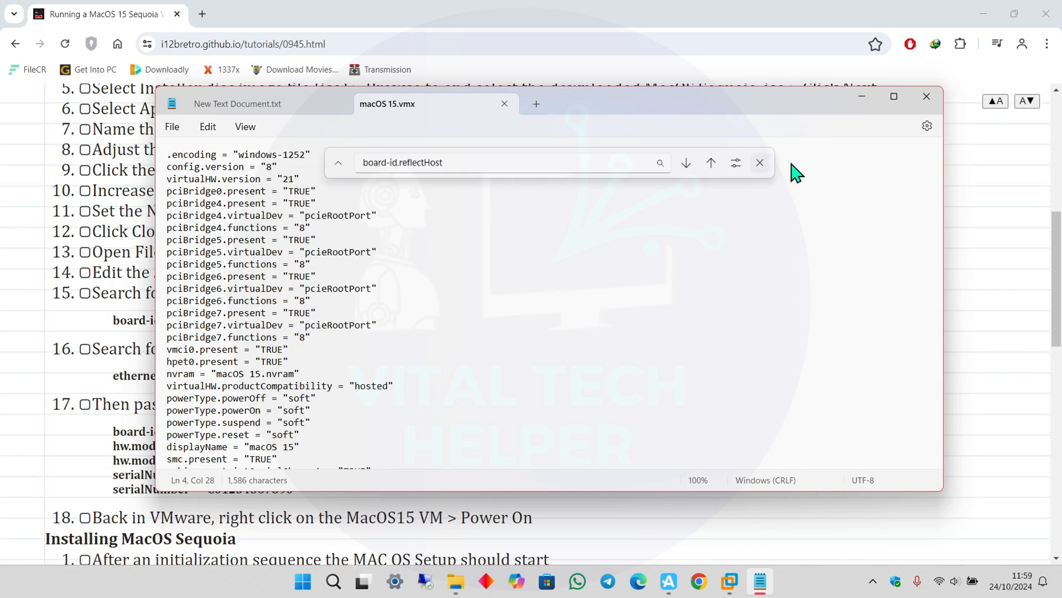
click(100, 326)
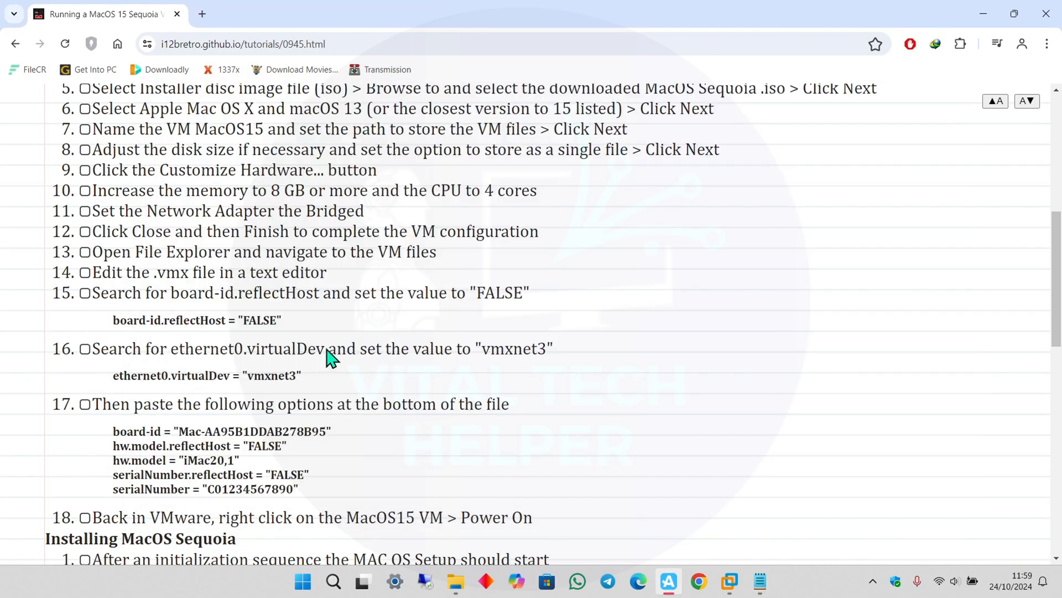
Confirm macOS 15.vmx has ethernet0.virtualDev = "vmxnet3" and tick tutorial step 17 done.
drag(327, 354, 169, 357)
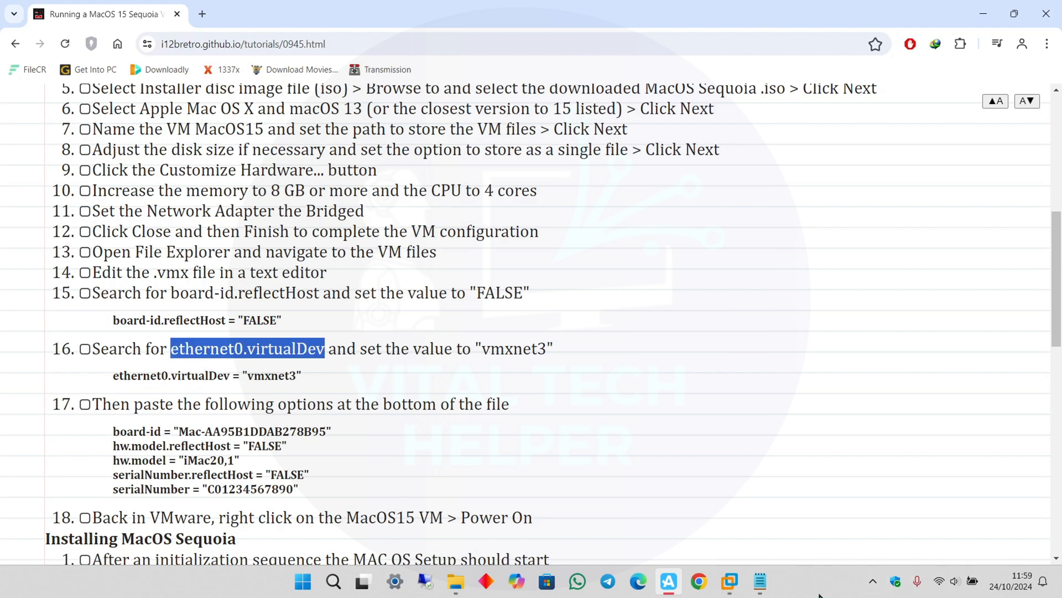
click(759, 581)
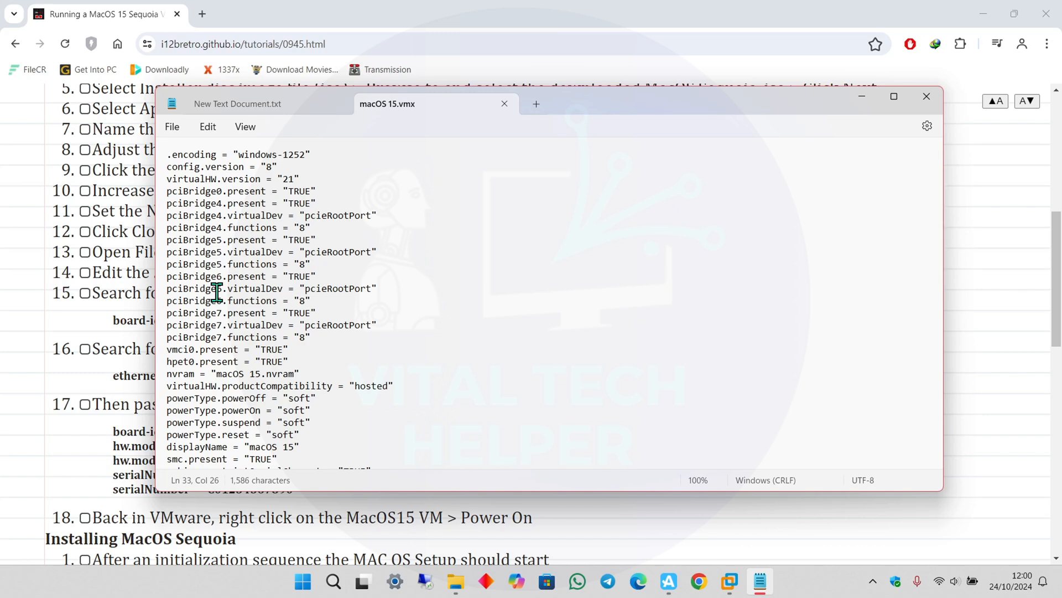
scroll(219, 298, down, 4)
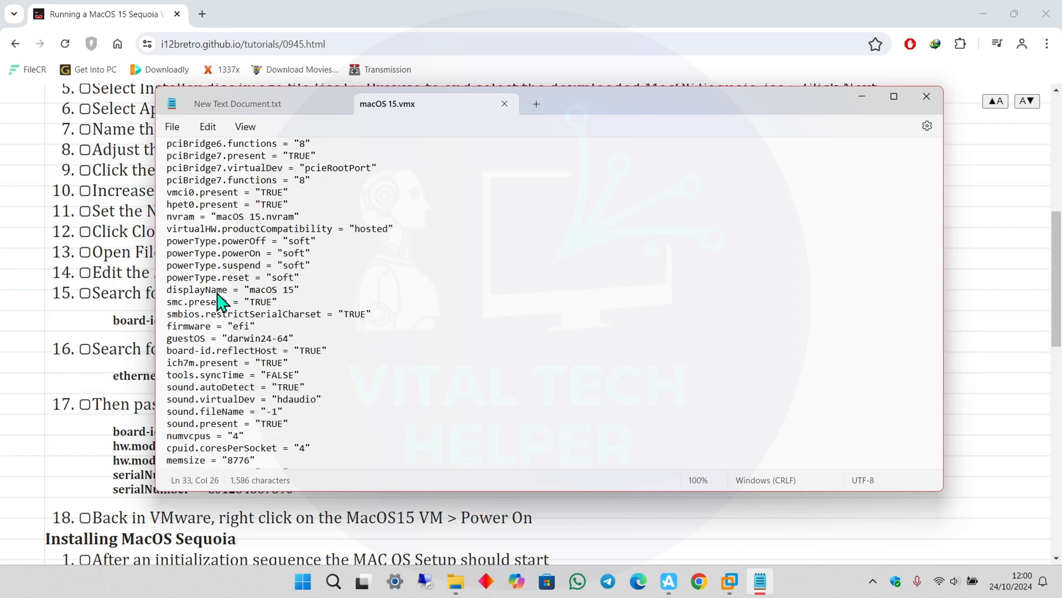
scroll(219, 299, down, 6)
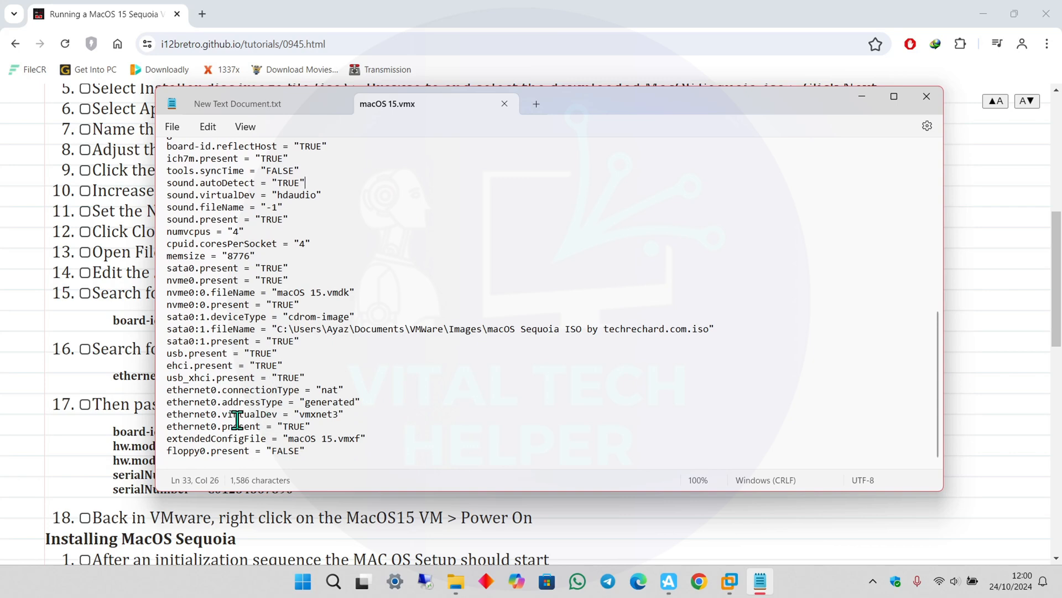
click(106, 388)
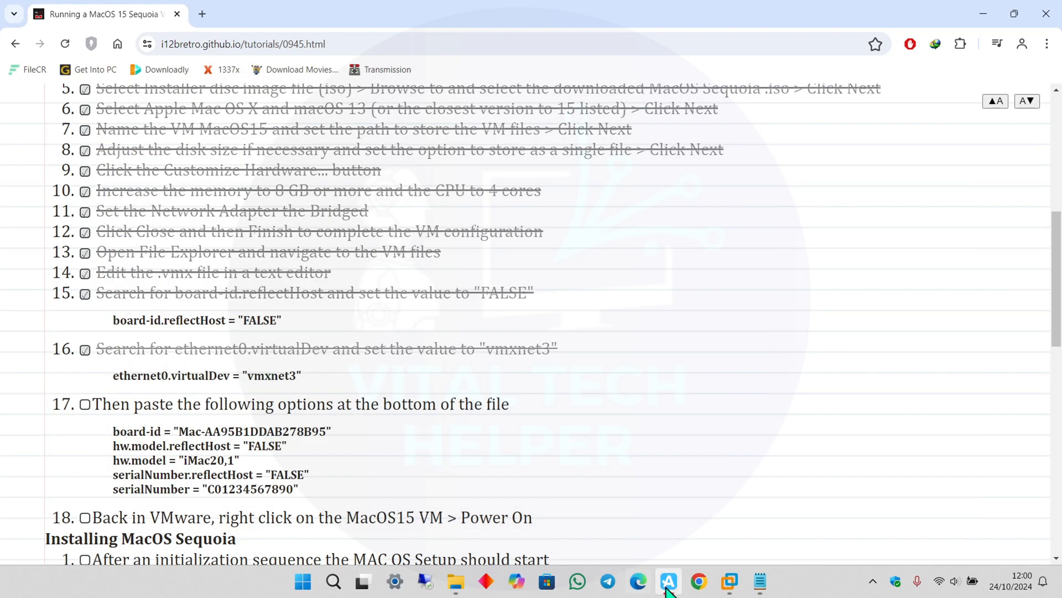
click(760, 581)
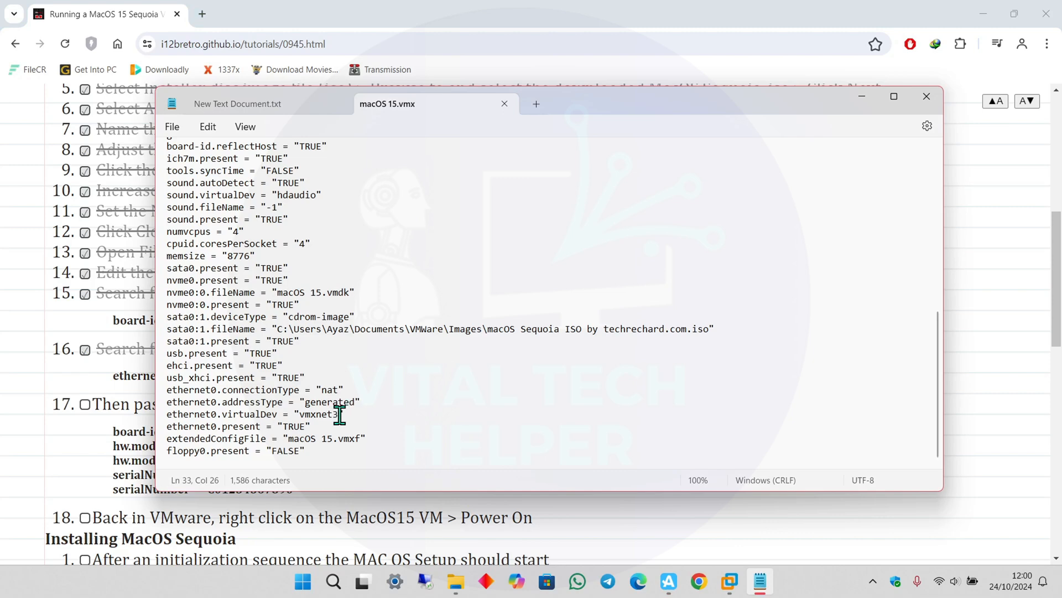
drag(361, 415, 167, 422)
click(32, 449)
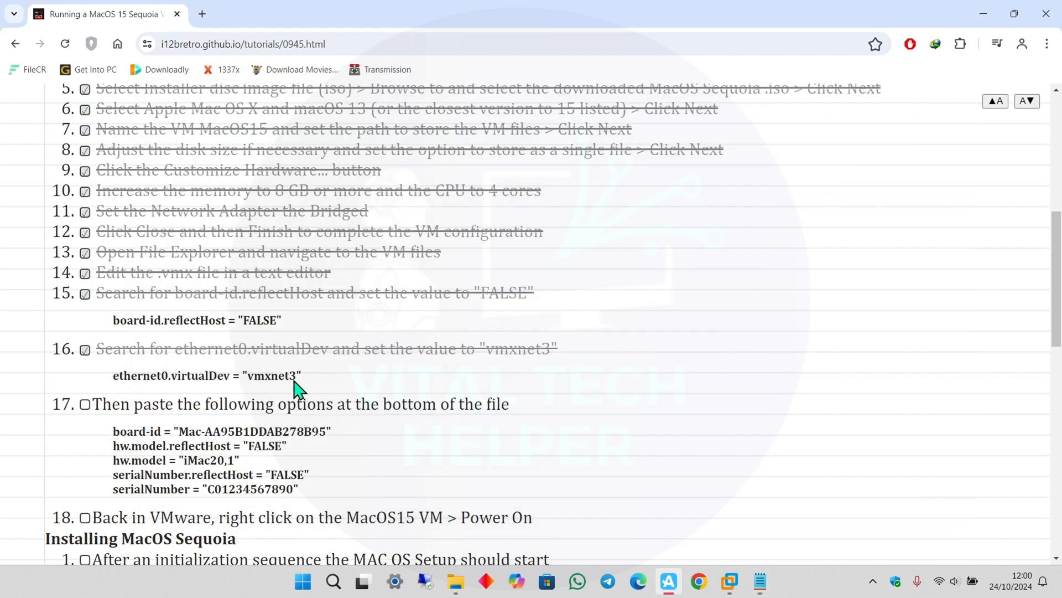
click(156, 405)
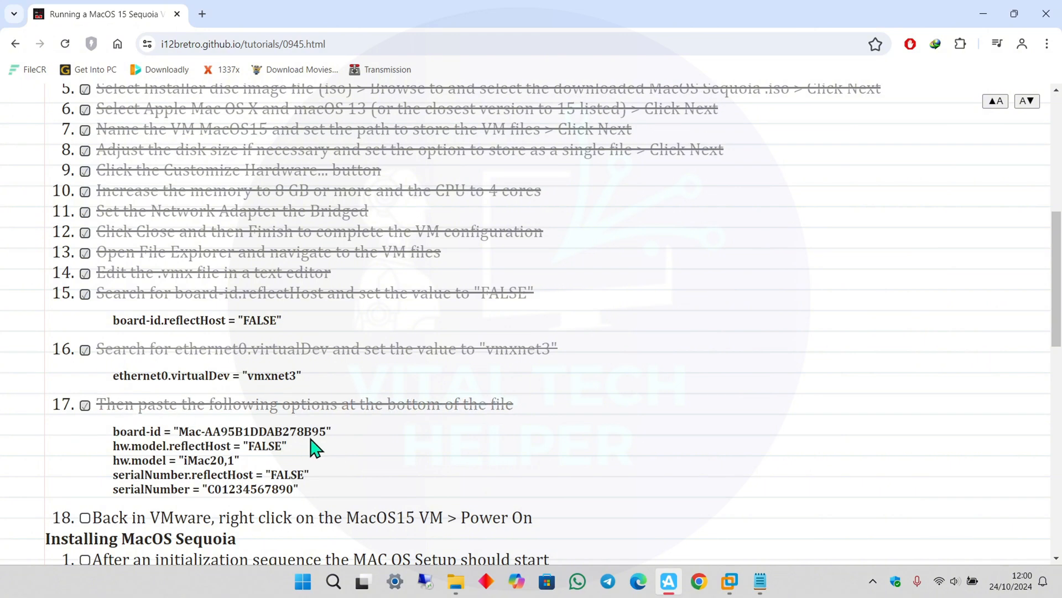
Copy the five config lines listed under tutorial step 17.
drag(112, 430, 316, 493)
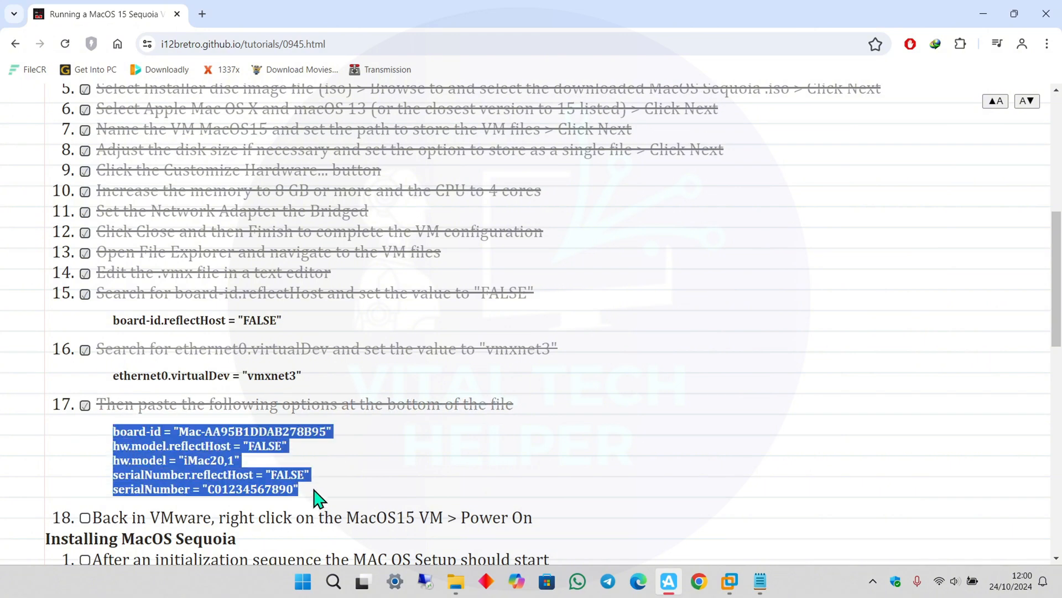
right_click(159, 463)
click(202, 280)
scroll(553, 425, down, 1)
scroll(554, 425, down, 2)
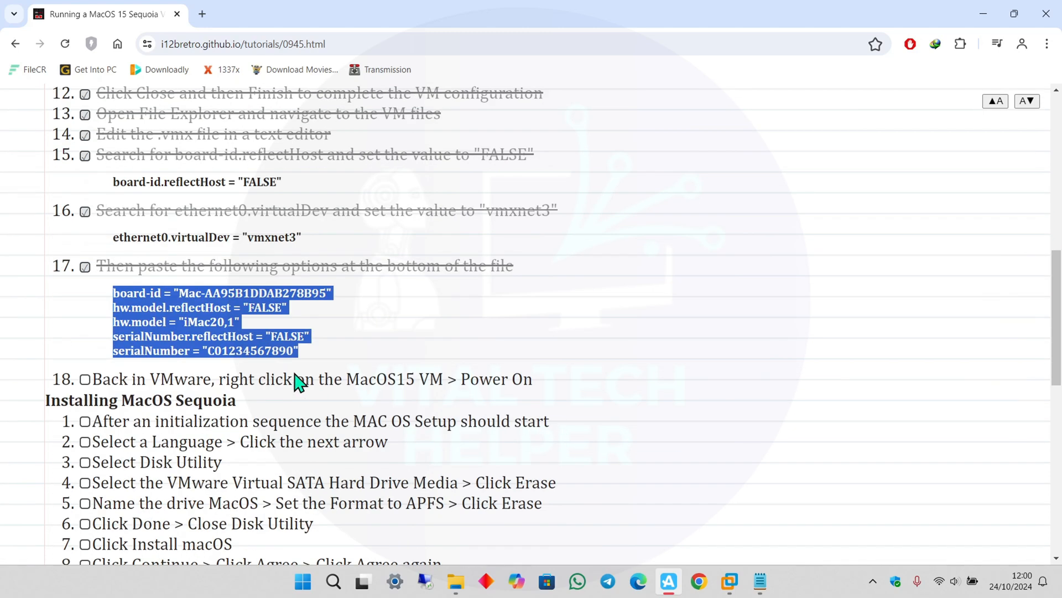
Append the five board-id, hw.model and serialNumber lines to macOS 15.vmx and save it.
click(983, 15)
click(425, 426)
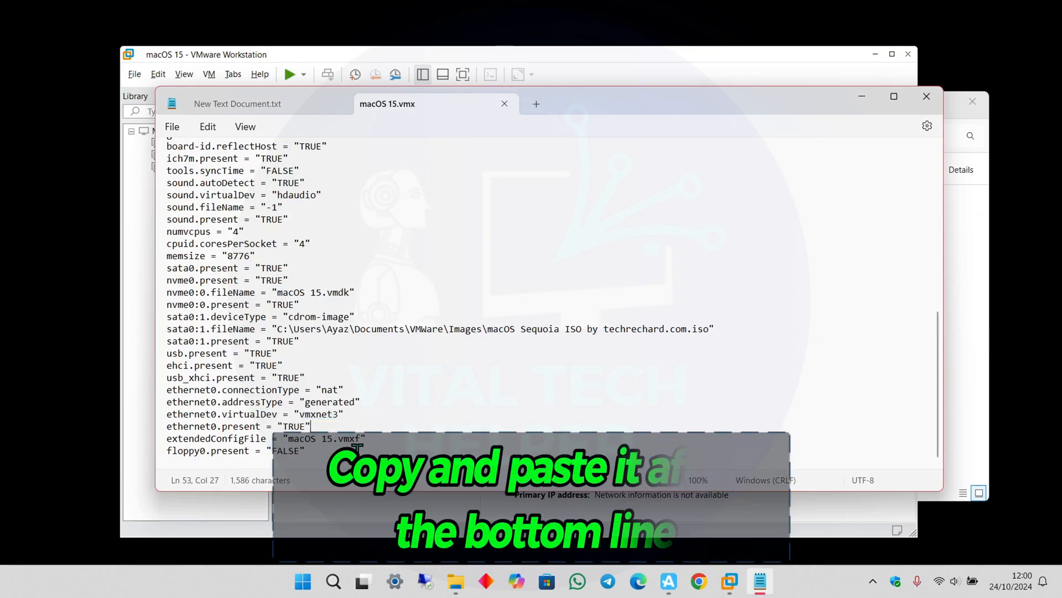
click(327, 452)
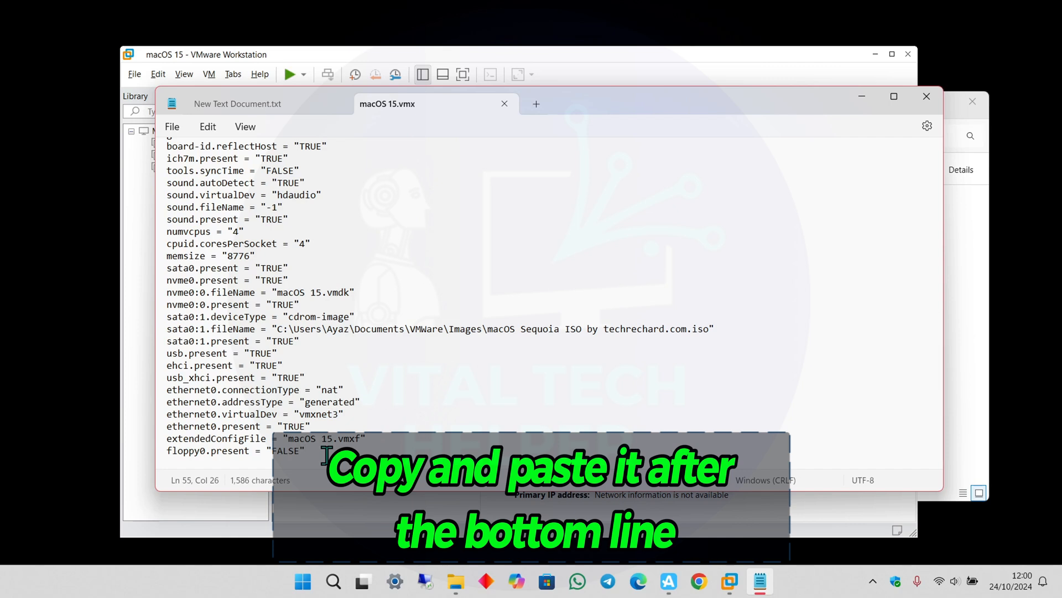
key(Return)
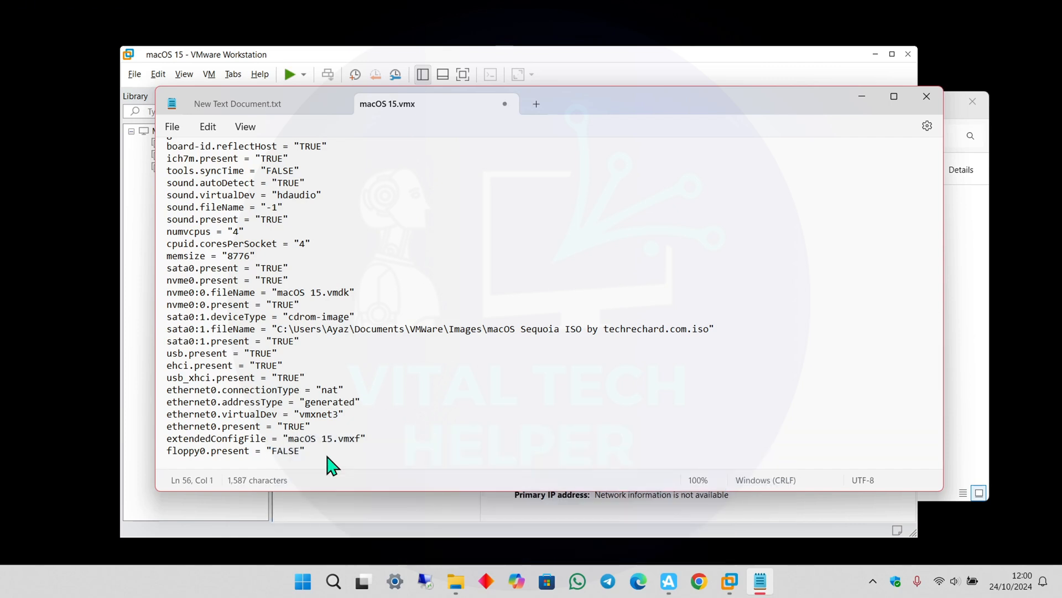
right_click(171, 463)
click(216, 217)
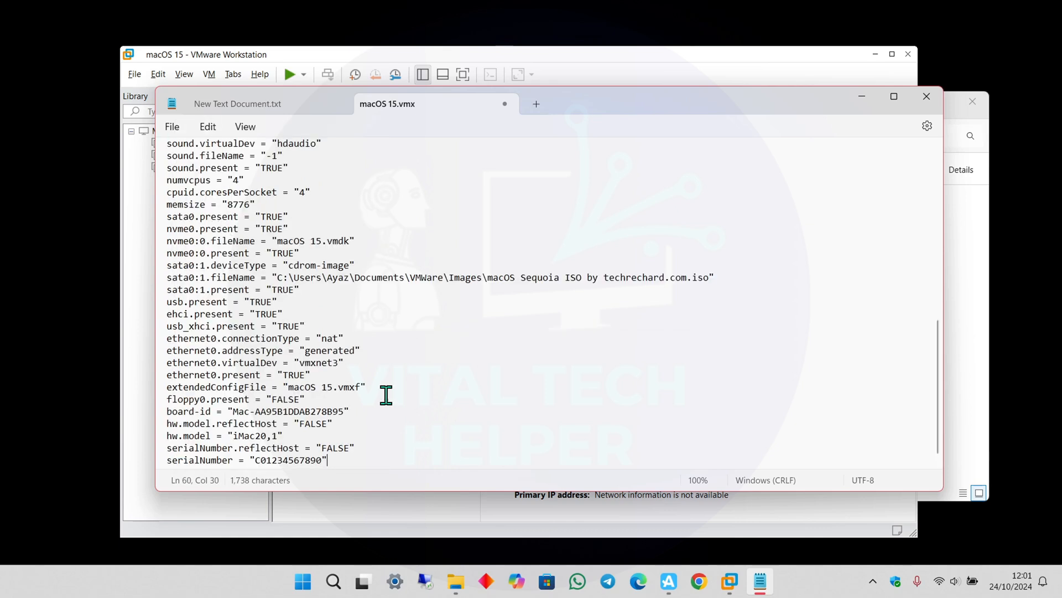
scroll(479, 397, down, 1)
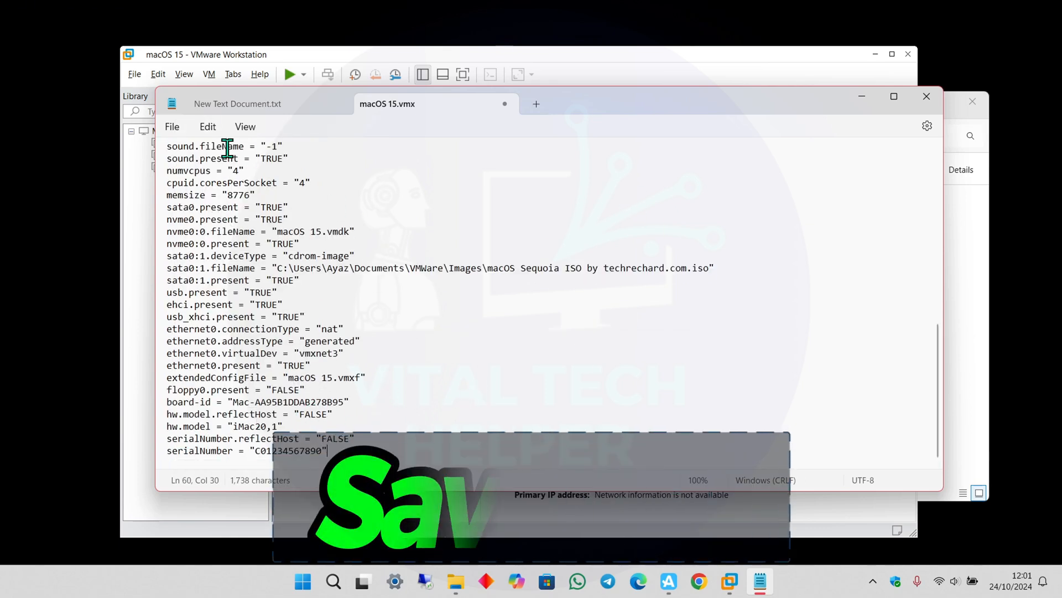
click(173, 127)
click(180, 218)
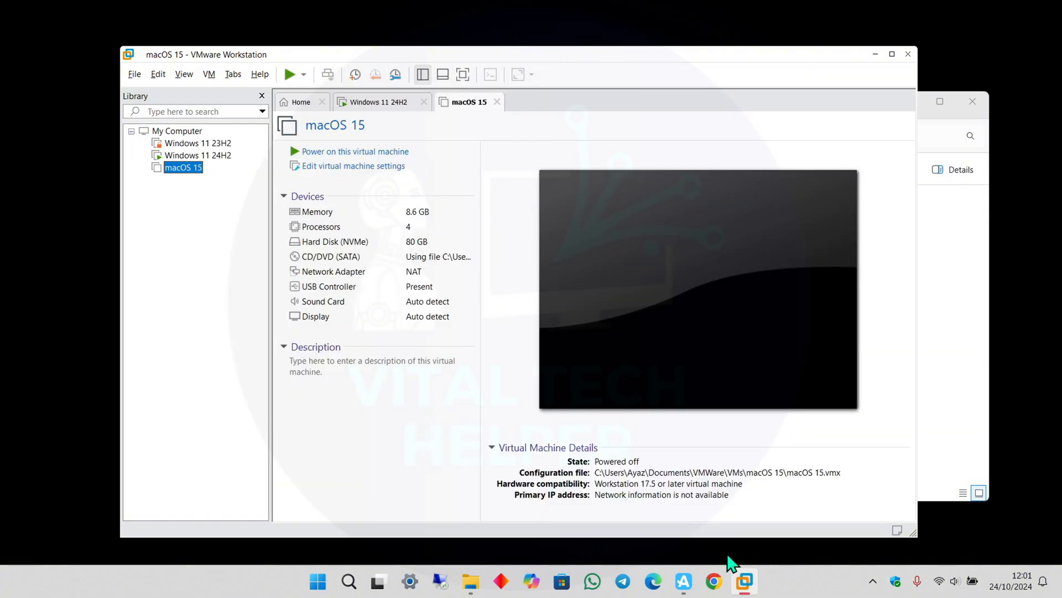
Power on macOS 15 with Free Stretch, choose English (UK), and pick Disk Utility in Recovery.
click(351, 153)
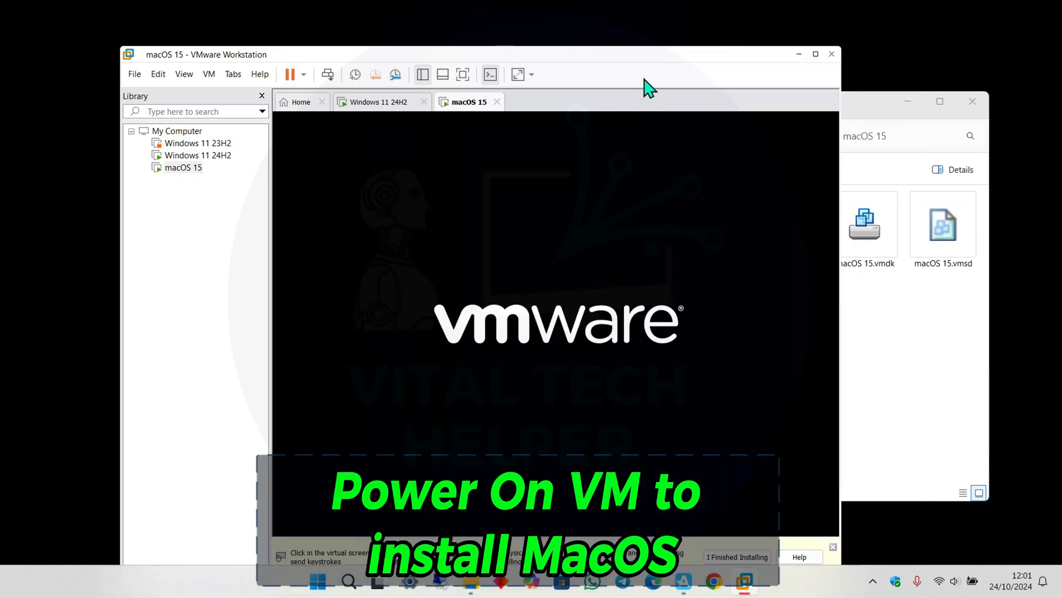
click(531, 75)
click(544, 114)
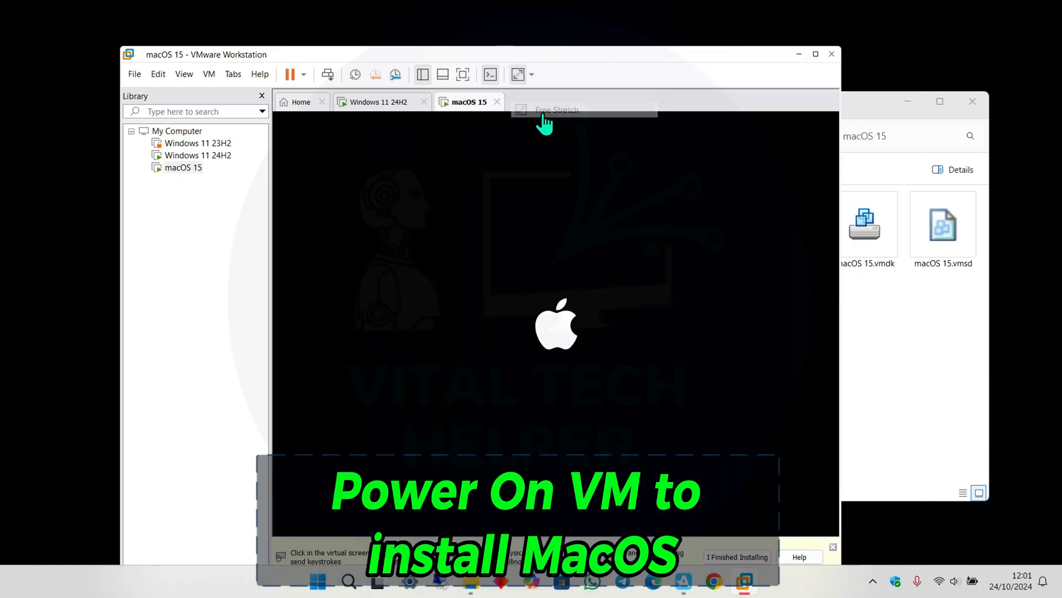
click(833, 546)
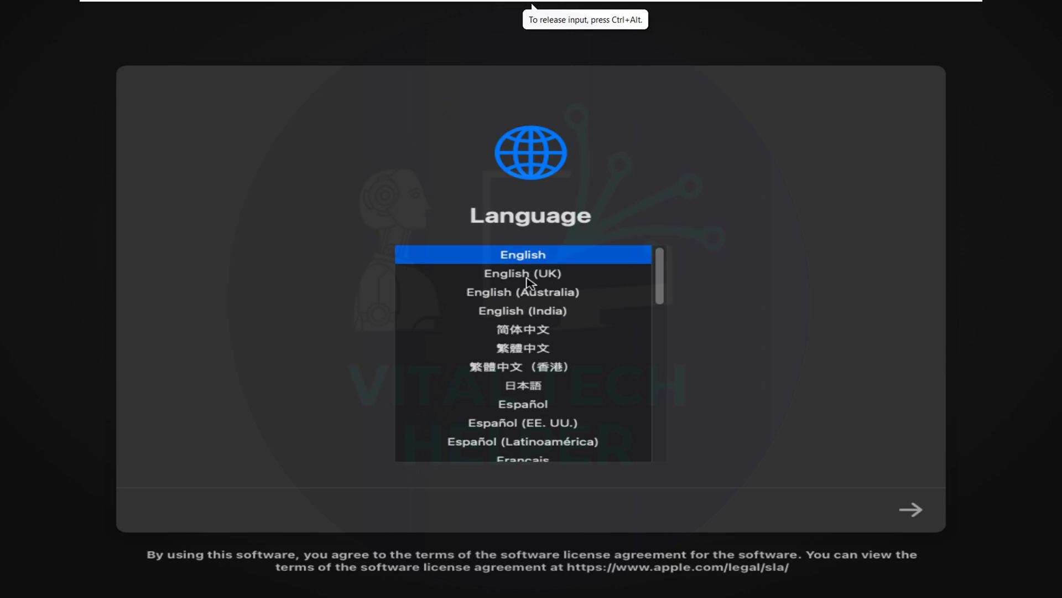
click(528, 277)
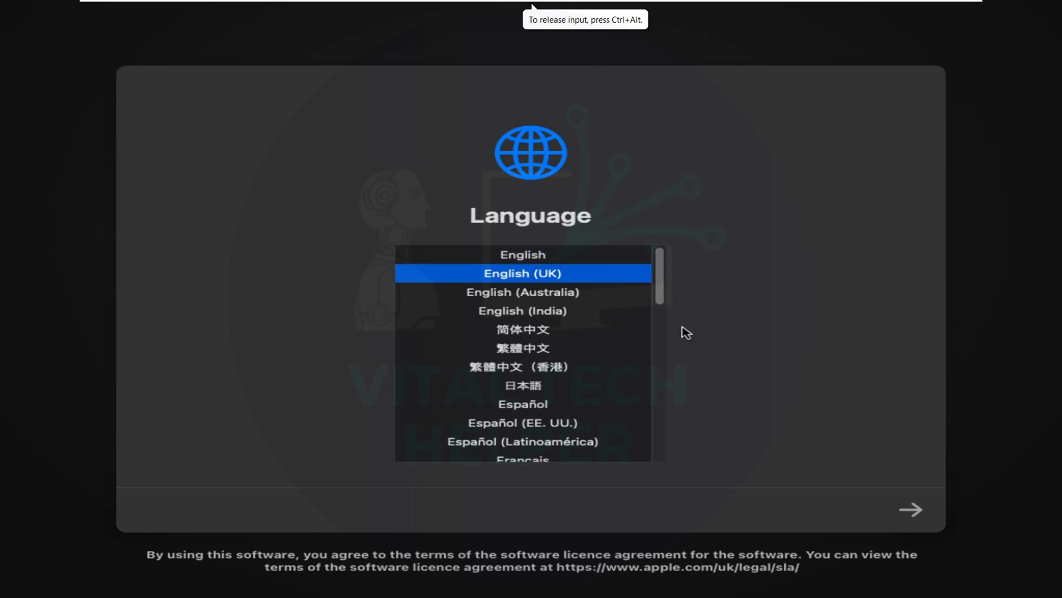
click(912, 510)
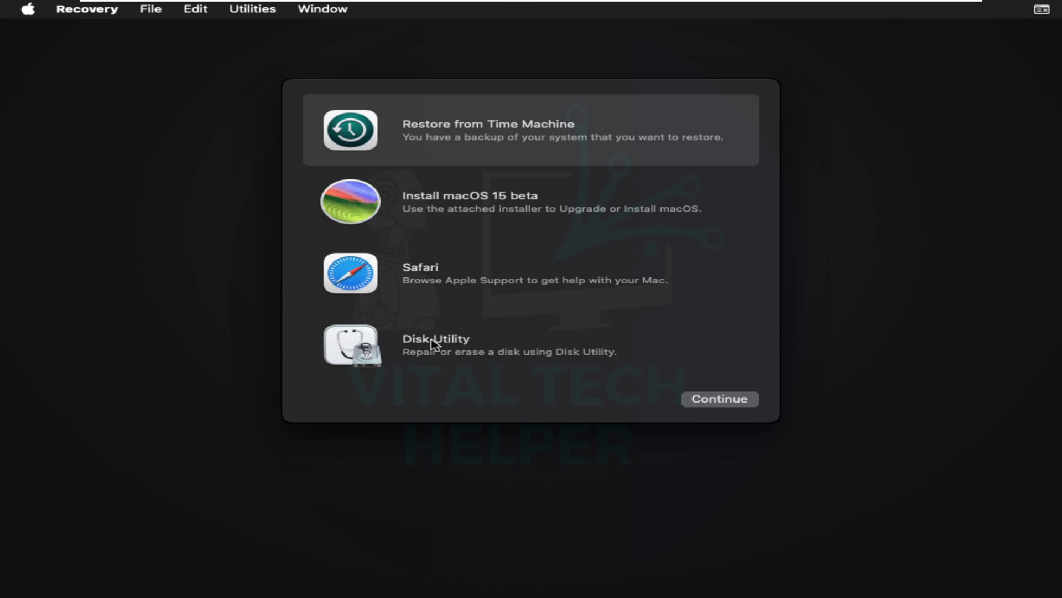
click(437, 346)
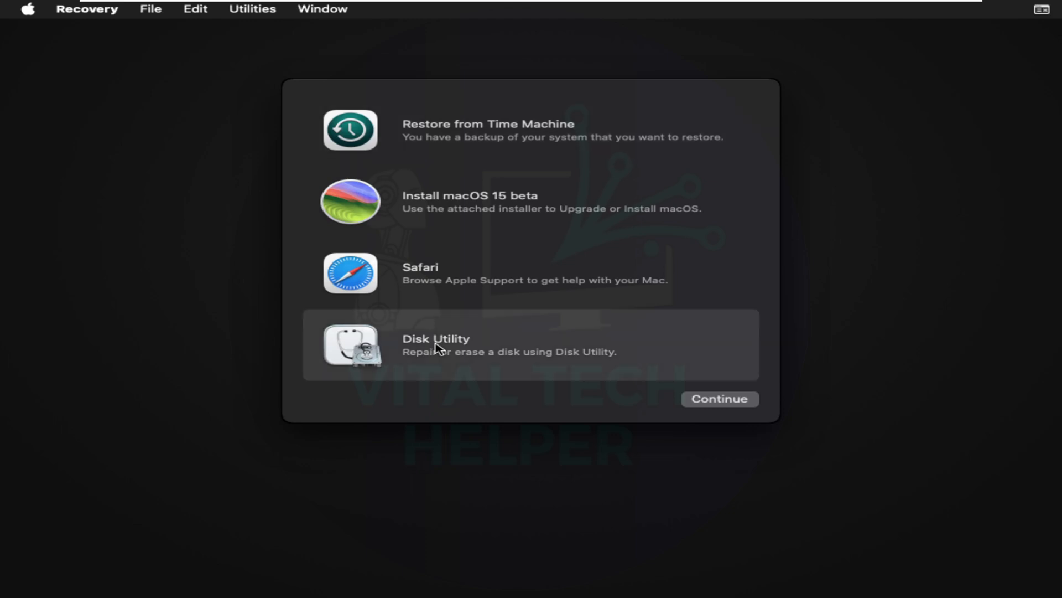
In Disk Utility, erase the VMware Virtual NVMe Disk as an APFS volume named 'MacOS 15'.
click(710, 401)
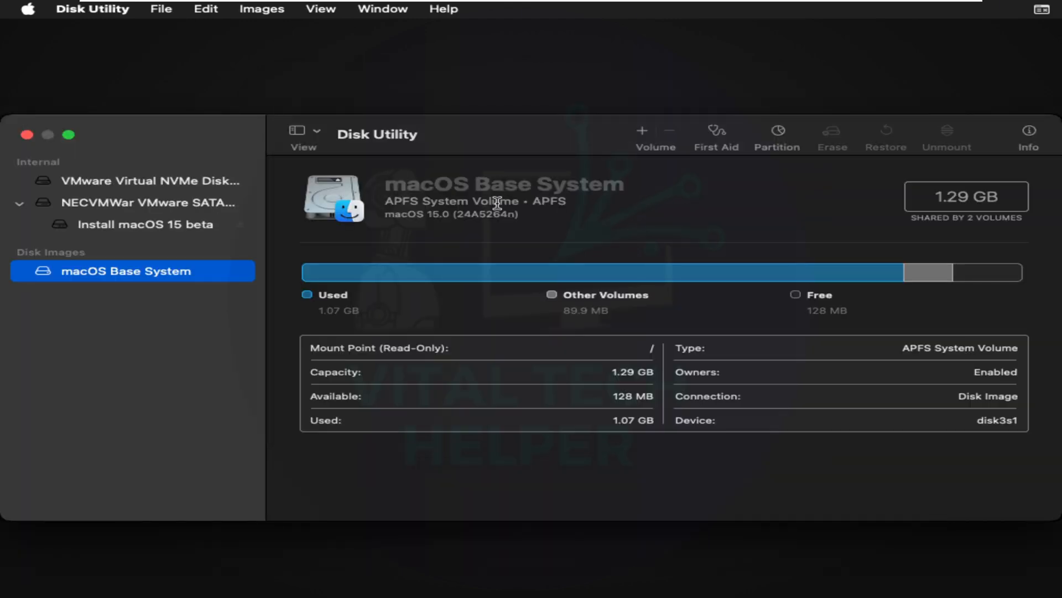
click(185, 197)
click(194, 182)
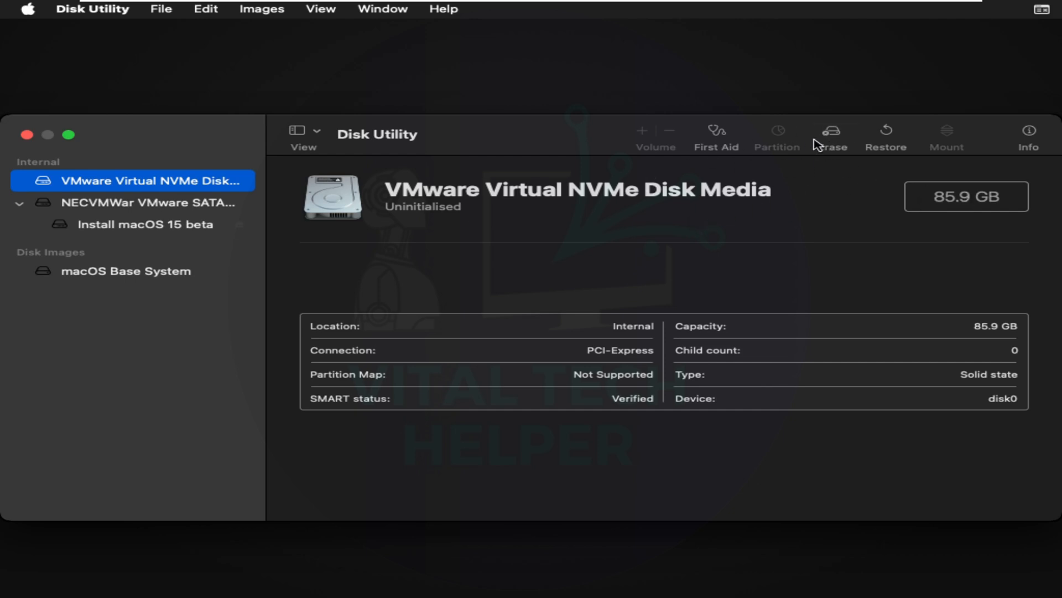
click(831, 138)
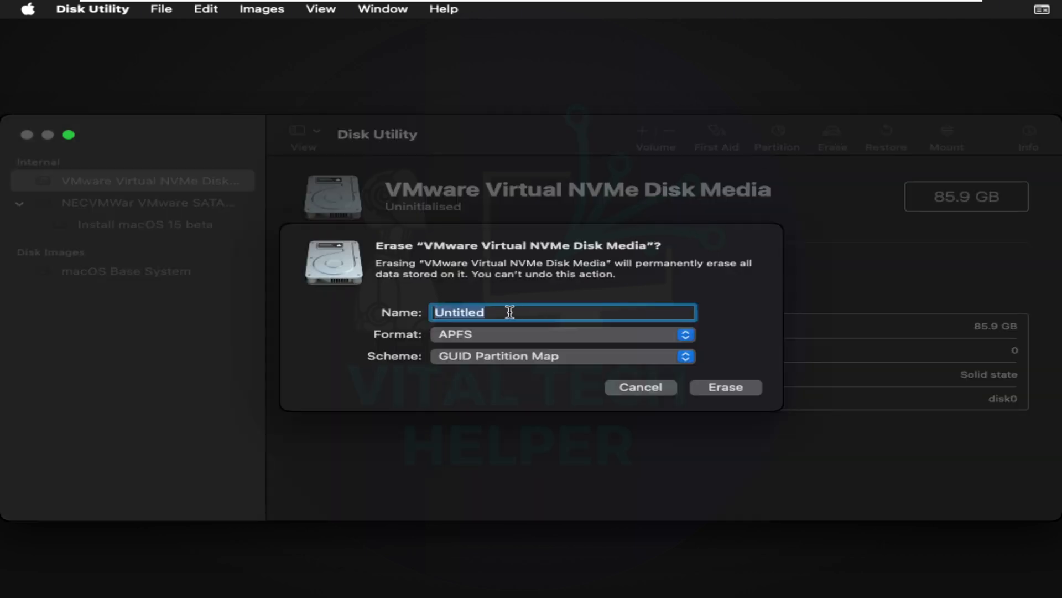
text(MacOS 15)
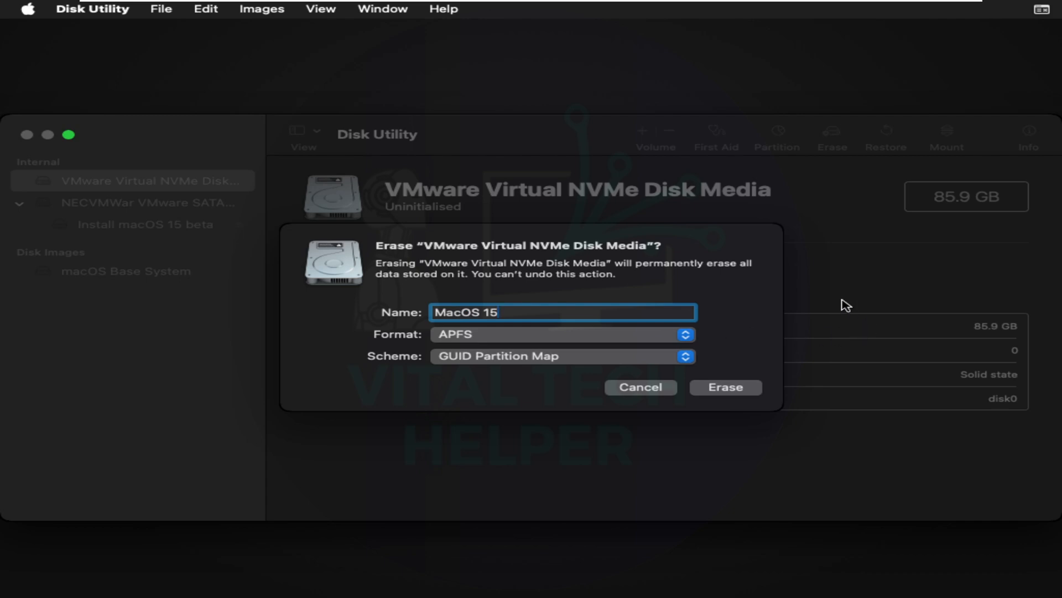
click(727, 388)
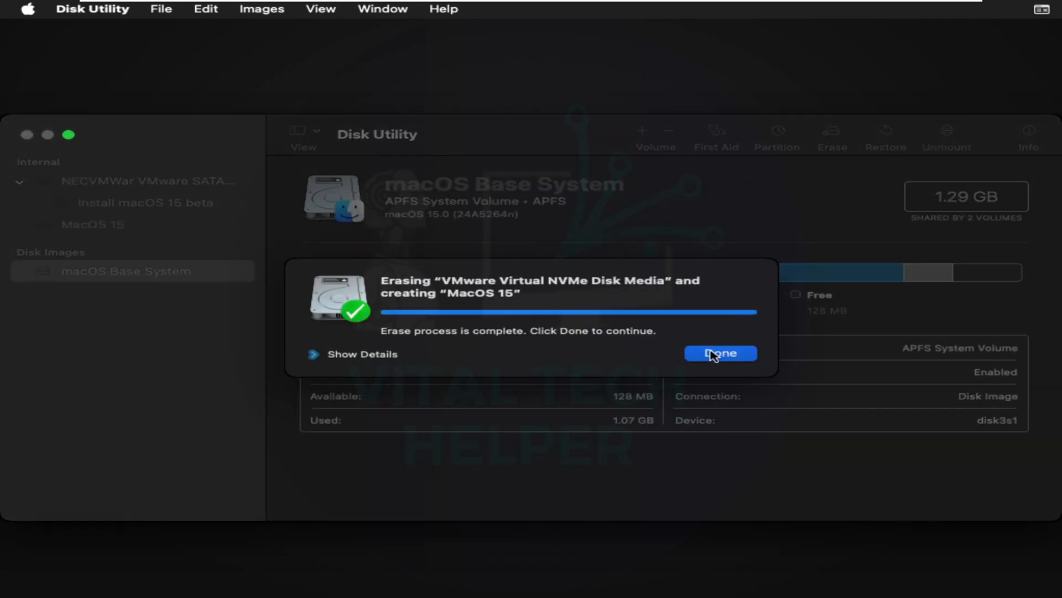
click(714, 354)
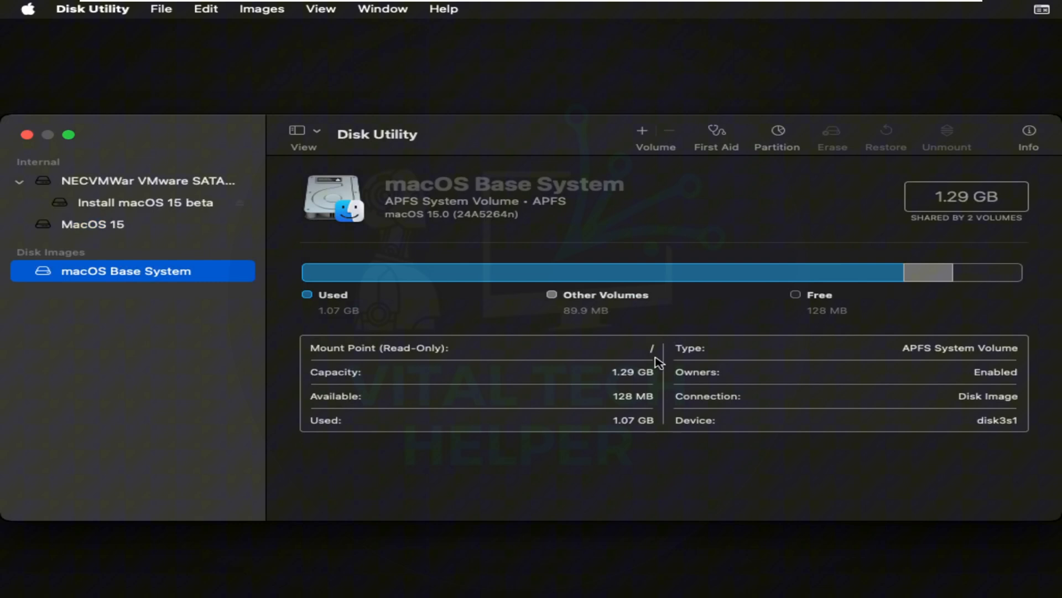
click(82, 11)
Quit Disk Utility and launch the Install macOS 15 beta installer.
click(85, 143)
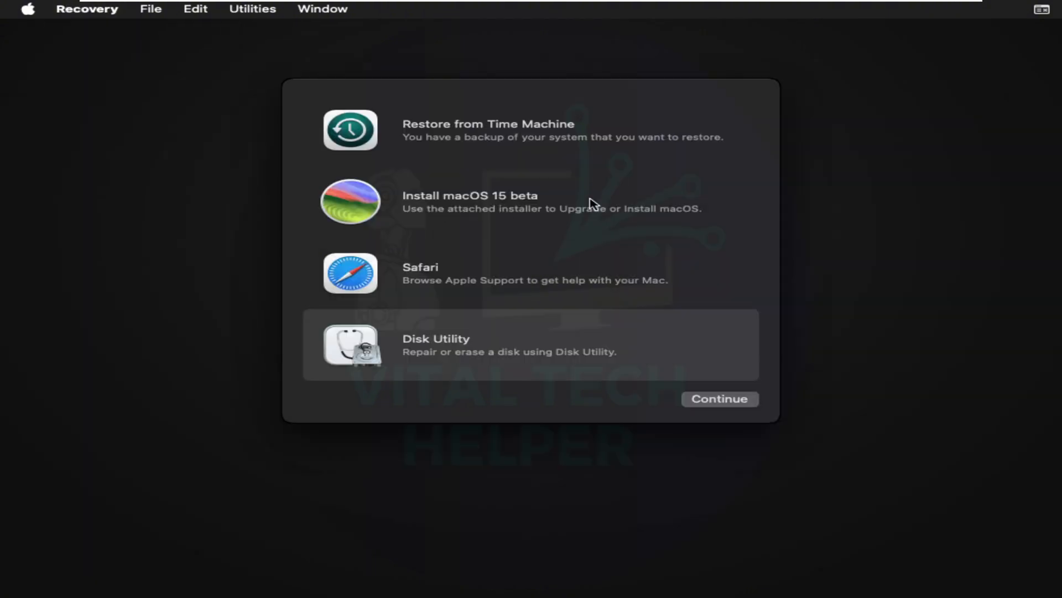
click(443, 208)
click(719, 400)
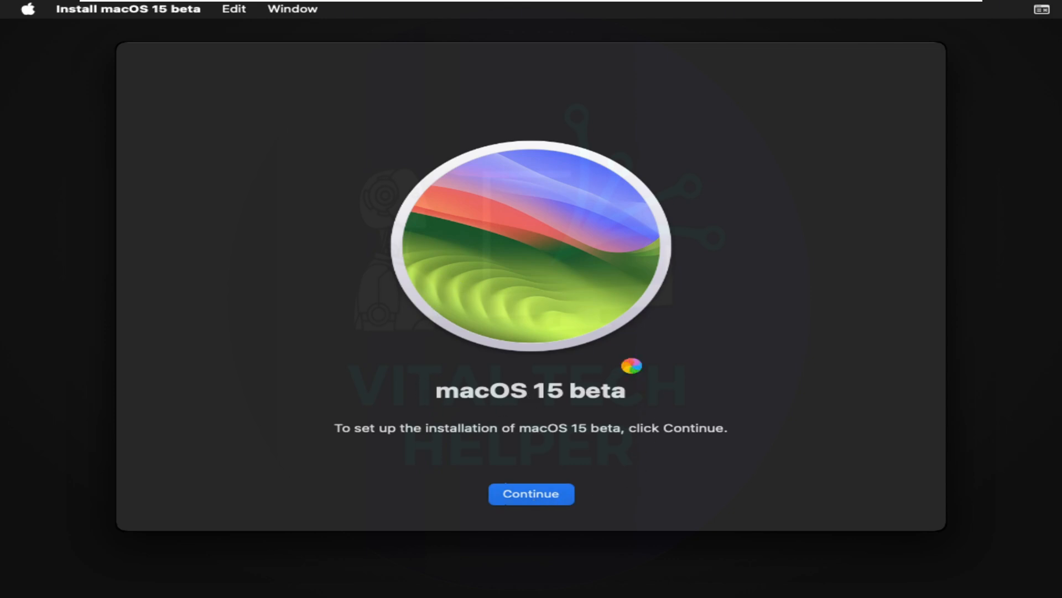
Agree to the license and start installing onto the MacOS 15 disk.
click(580, 494)
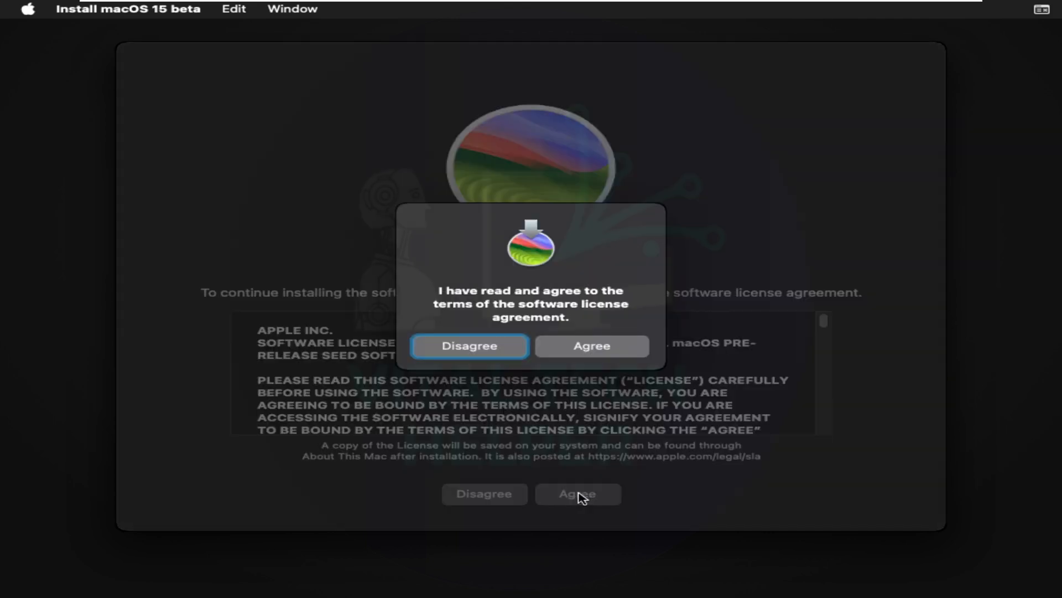
click(588, 351)
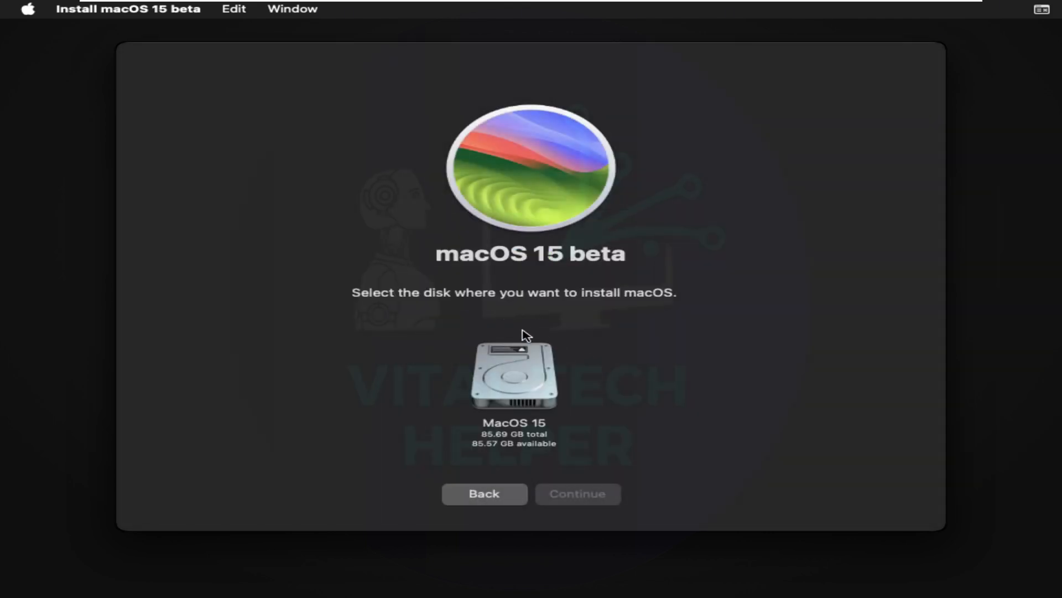
click(513, 385)
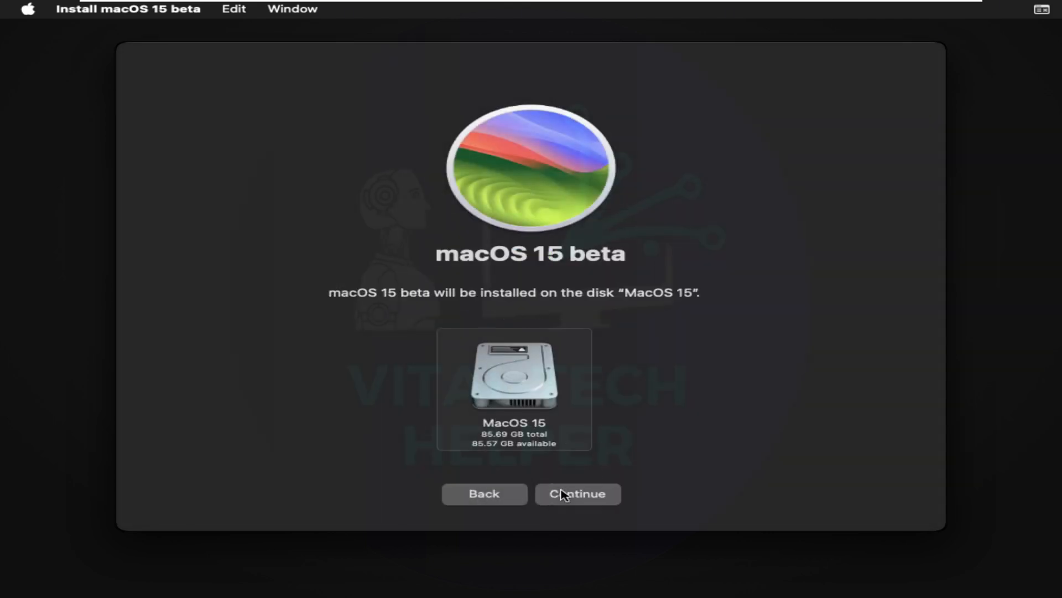
click(582, 496)
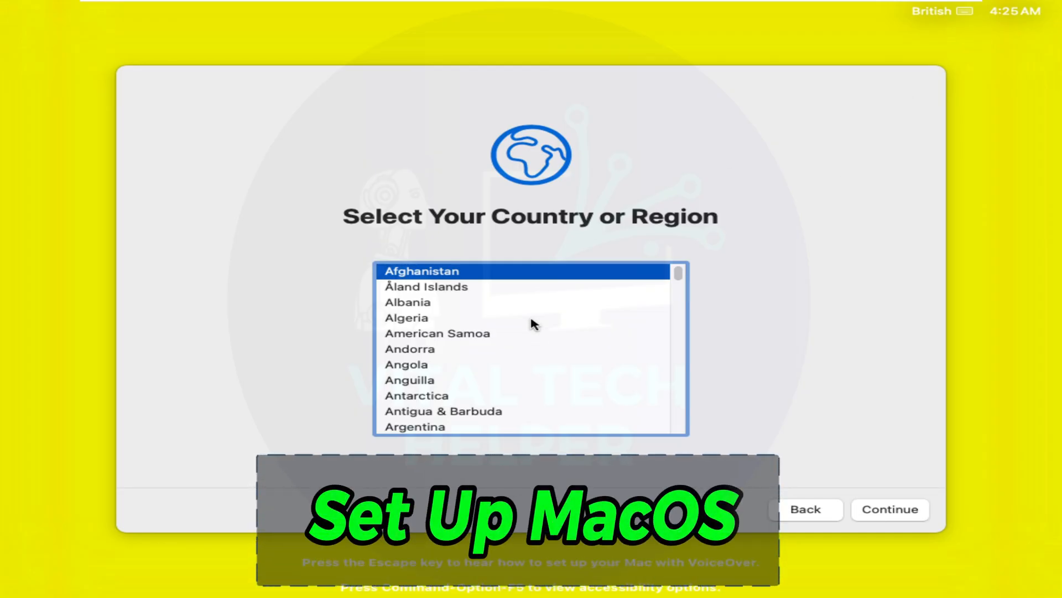
Set the country or region to United Kingdom.
scroll(633, 332, down, 15)
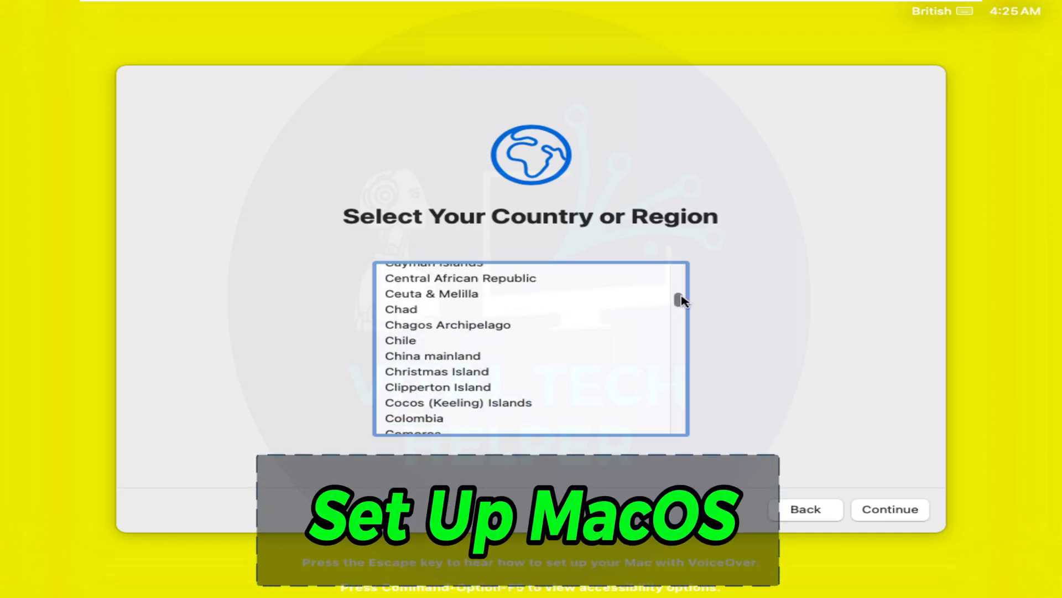
drag(680, 299, 679, 422)
click(456, 328)
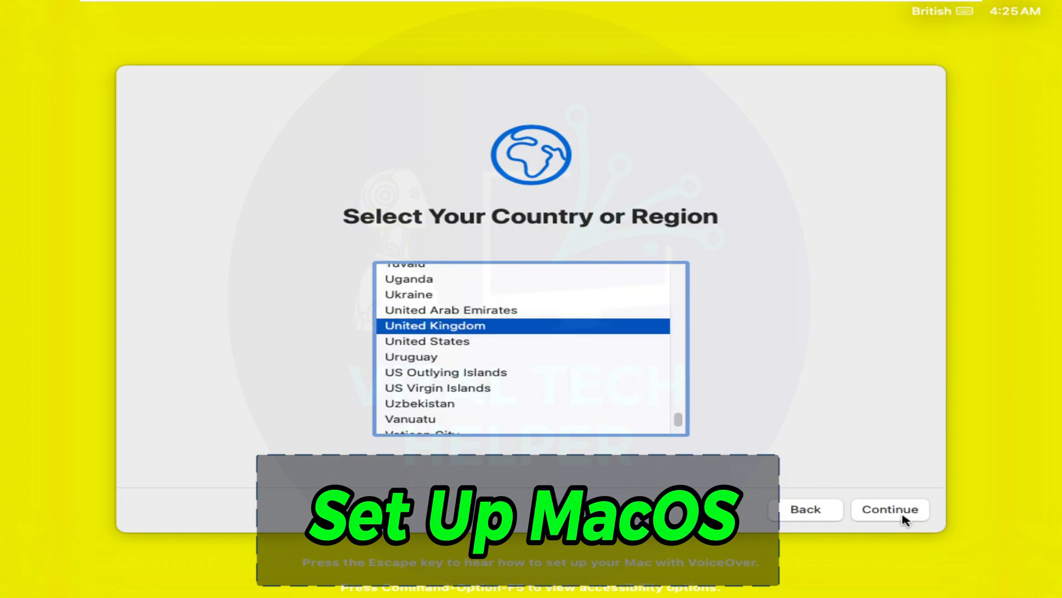
click(902, 514)
Skip languages, accessibility, migration and Apple account sign-in, then agree to the terms.
click(878, 514)
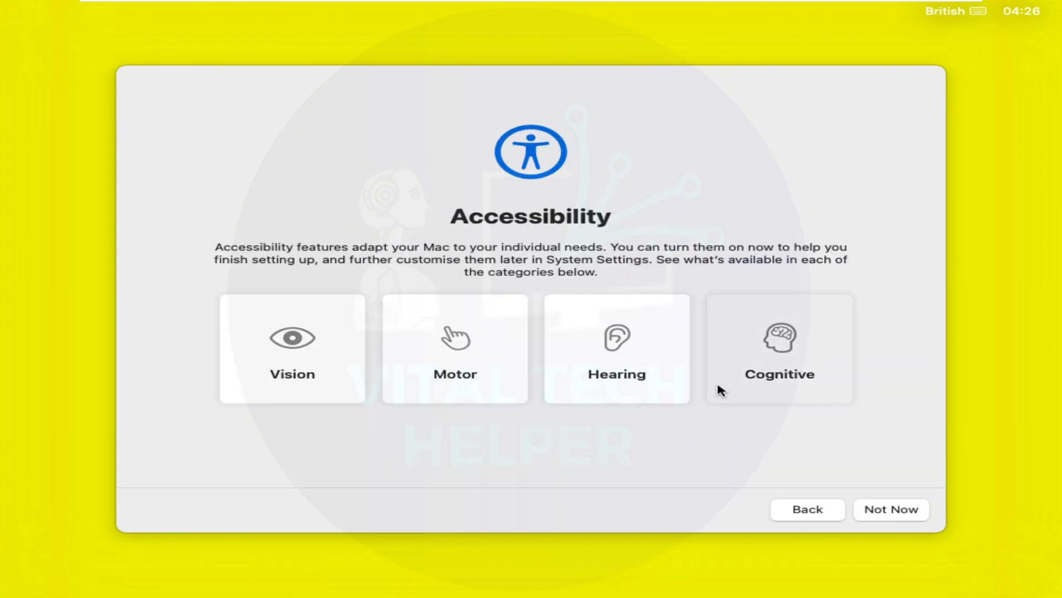
click(888, 513)
click(187, 510)
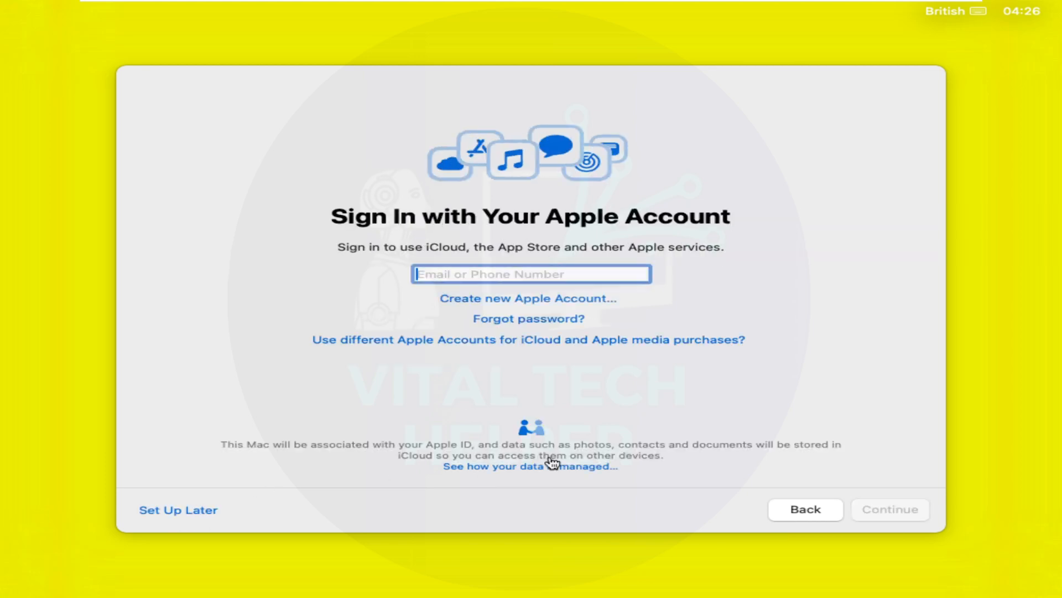
click(179, 509)
click(554, 379)
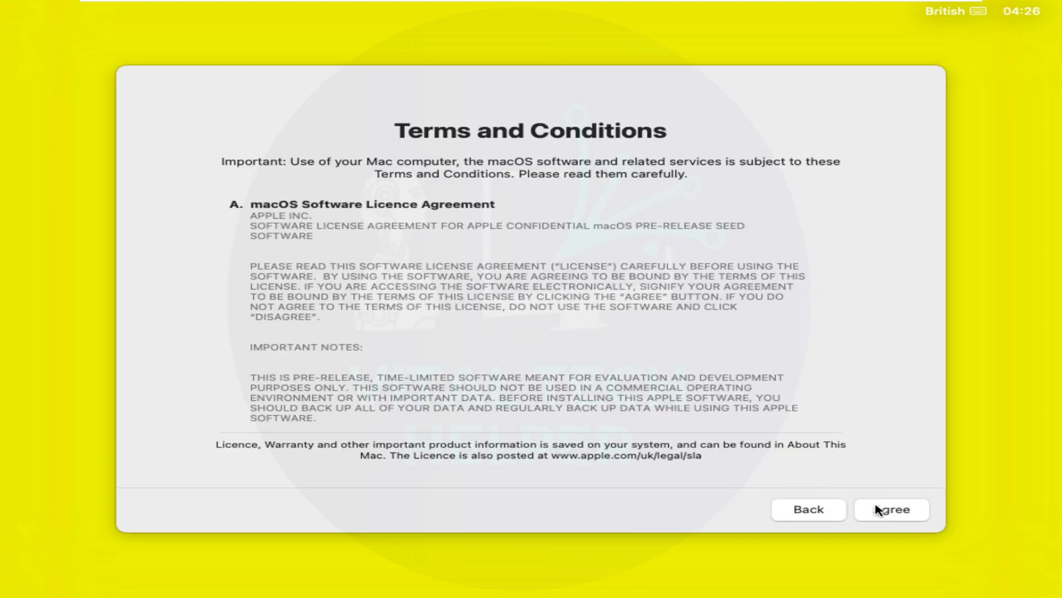
click(885, 507)
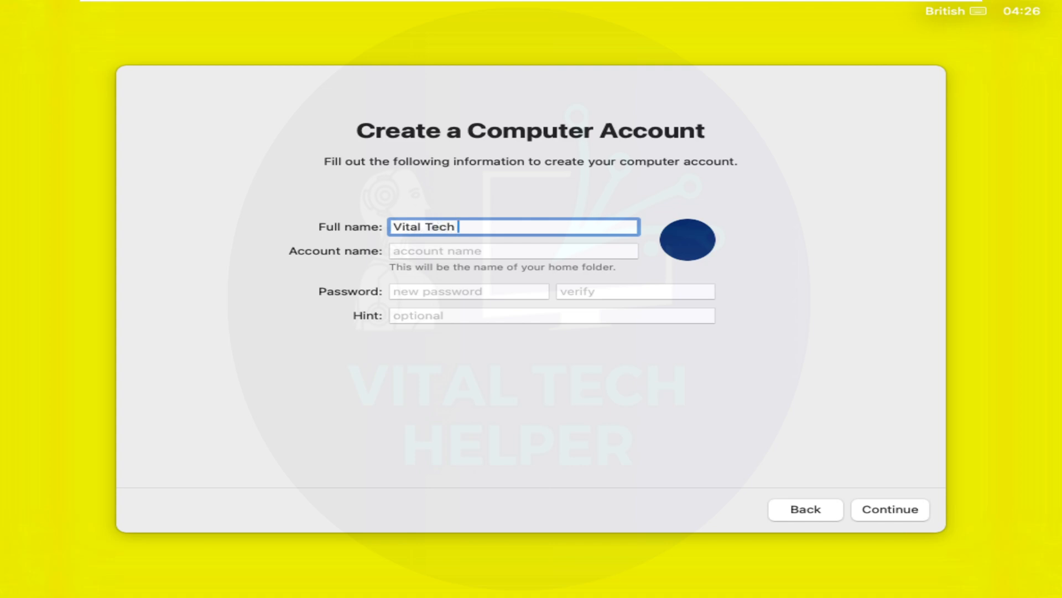
Fill in the account name, then enter and verify the account password.
click(516, 251)
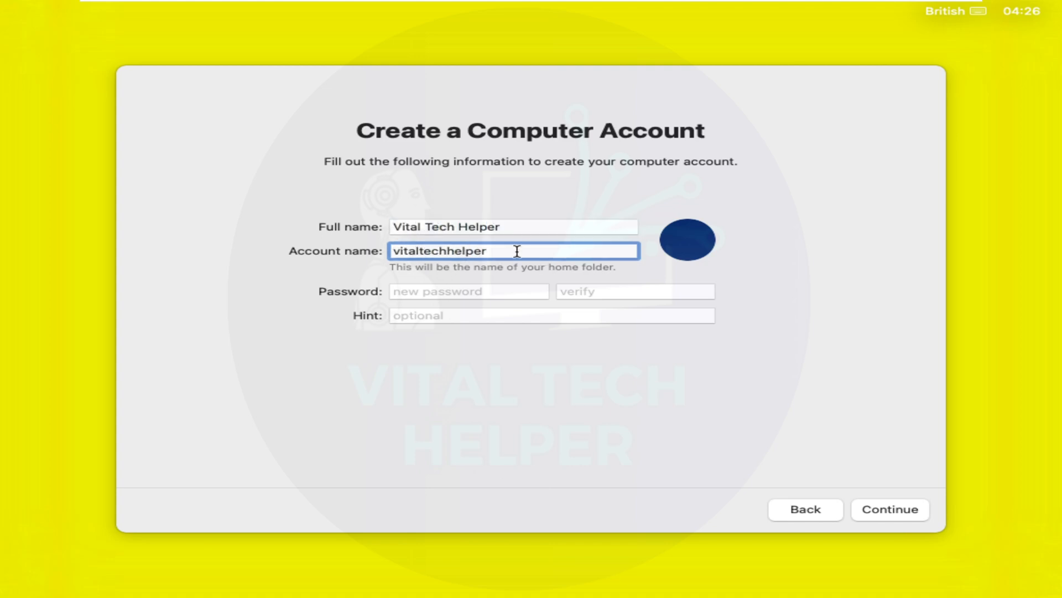
click(443, 292)
text(123)
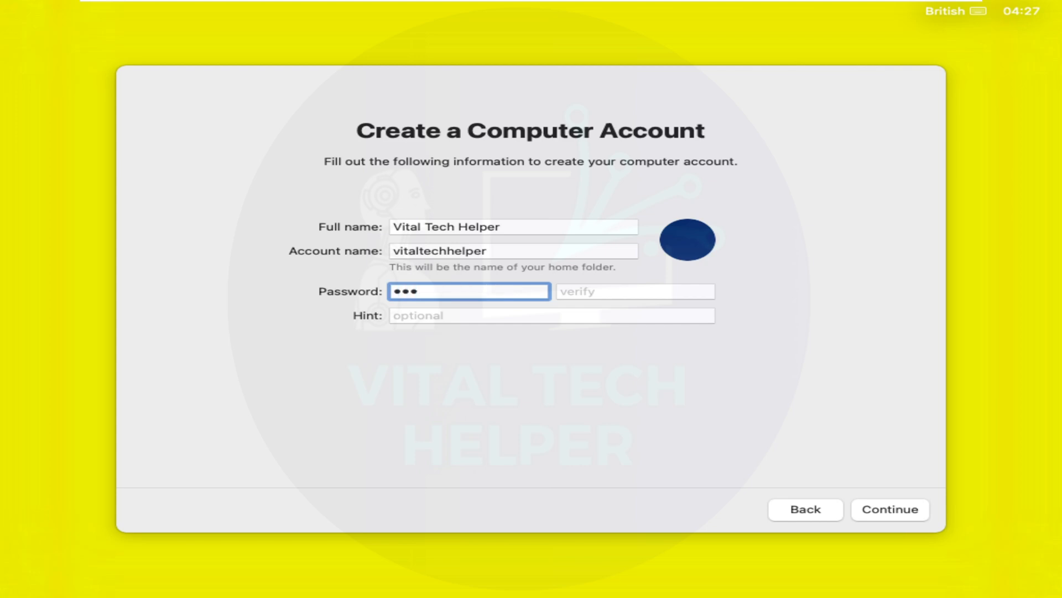
key(BackSpace)
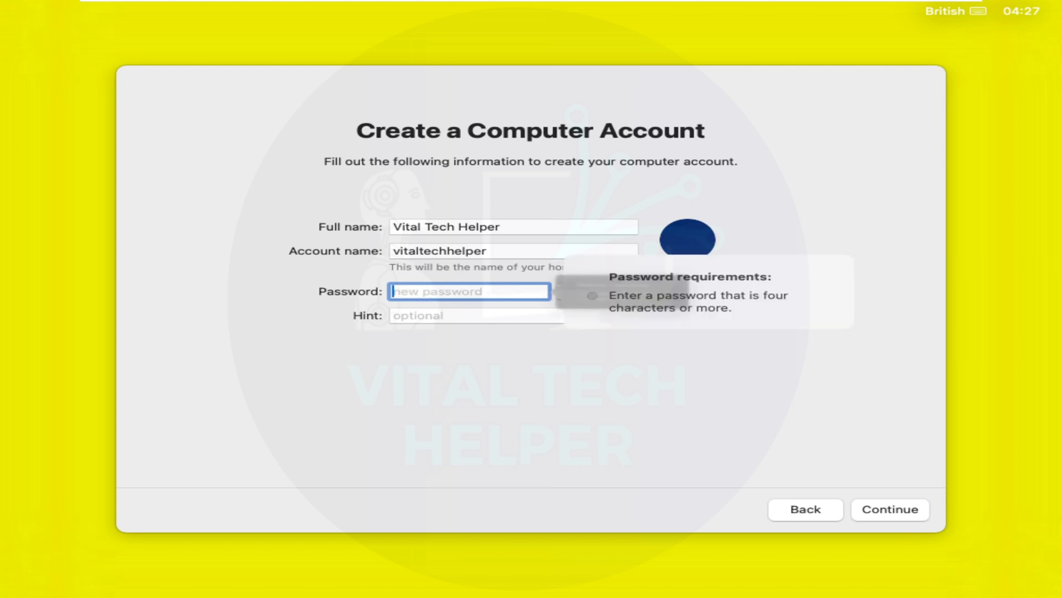
text(1234)
drag(448, 296, 382, 297)
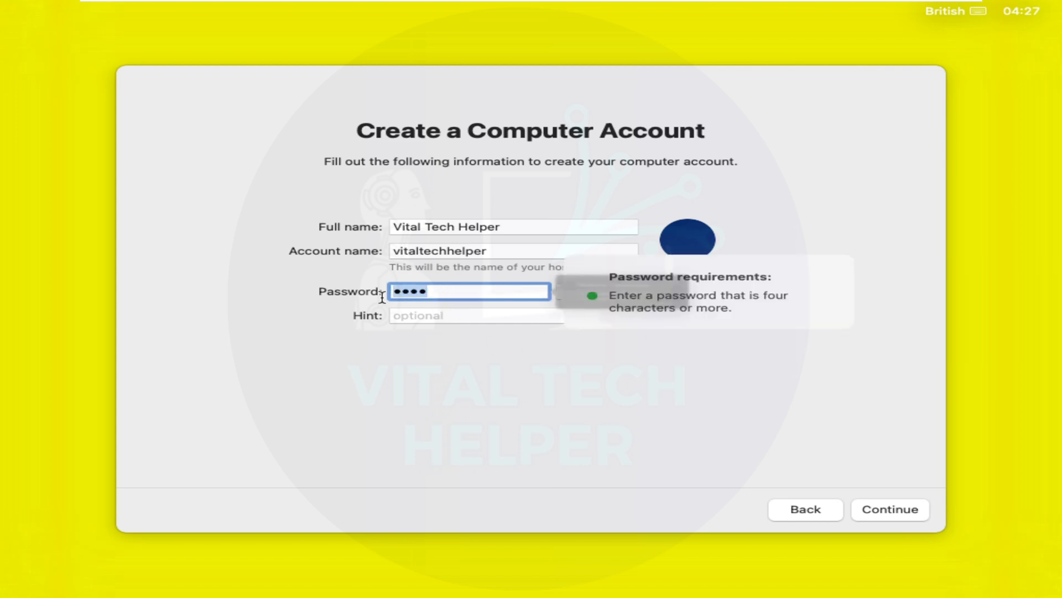
click(496, 318)
click(591, 291)
text(1)
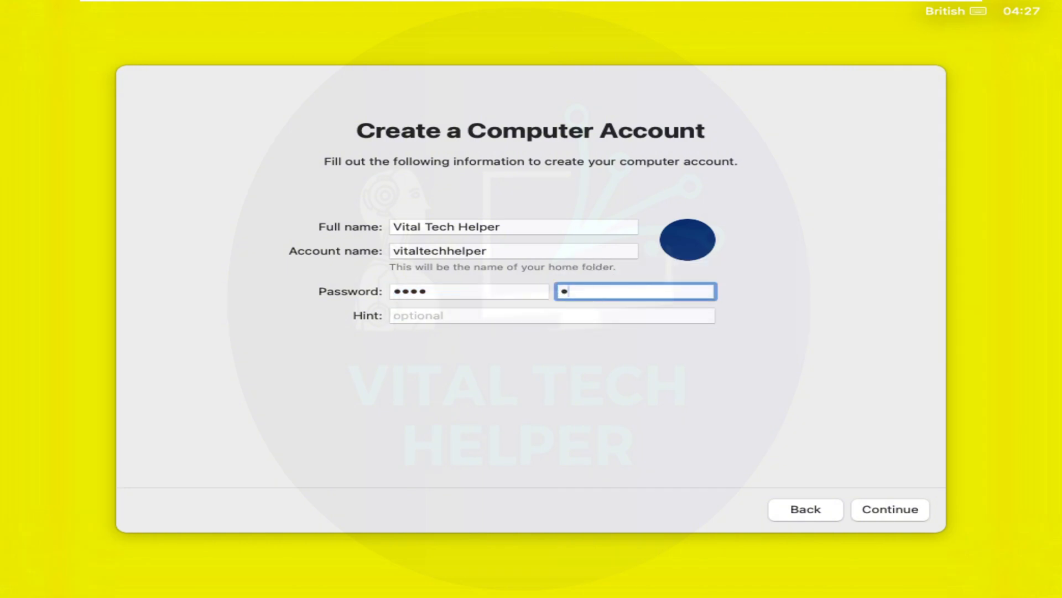
text(234)
click(466, 319)
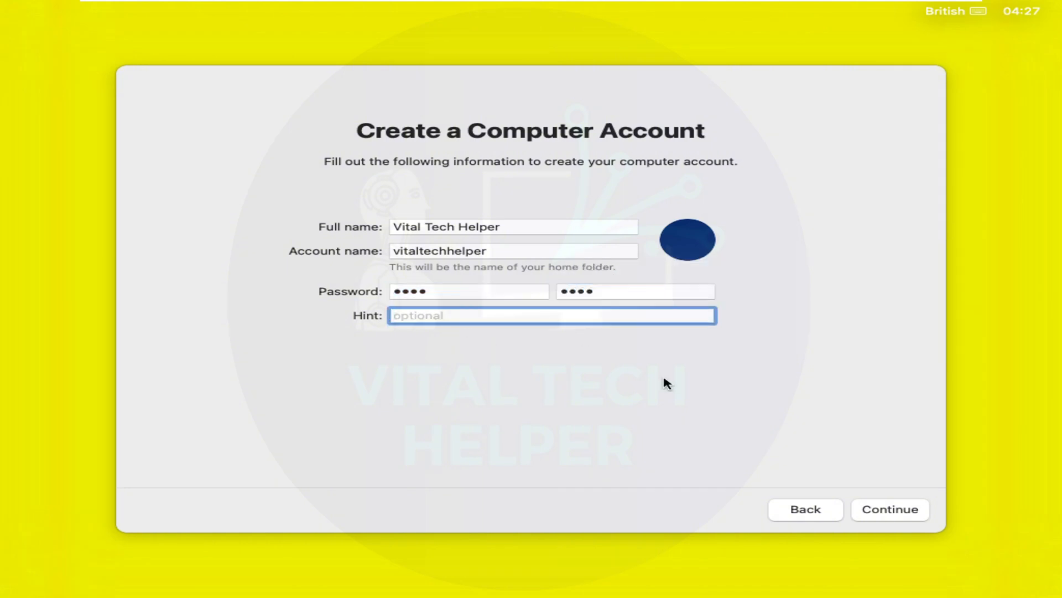
Add a password hint, create the account, and enable Location Services.
text(apple)
click(898, 509)
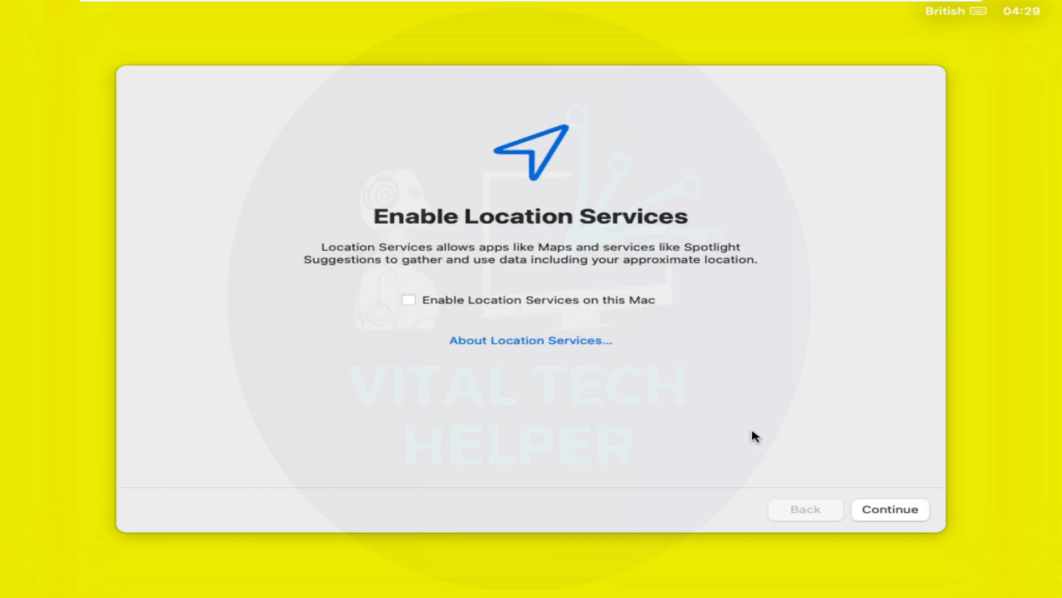
click(421, 301)
click(889, 509)
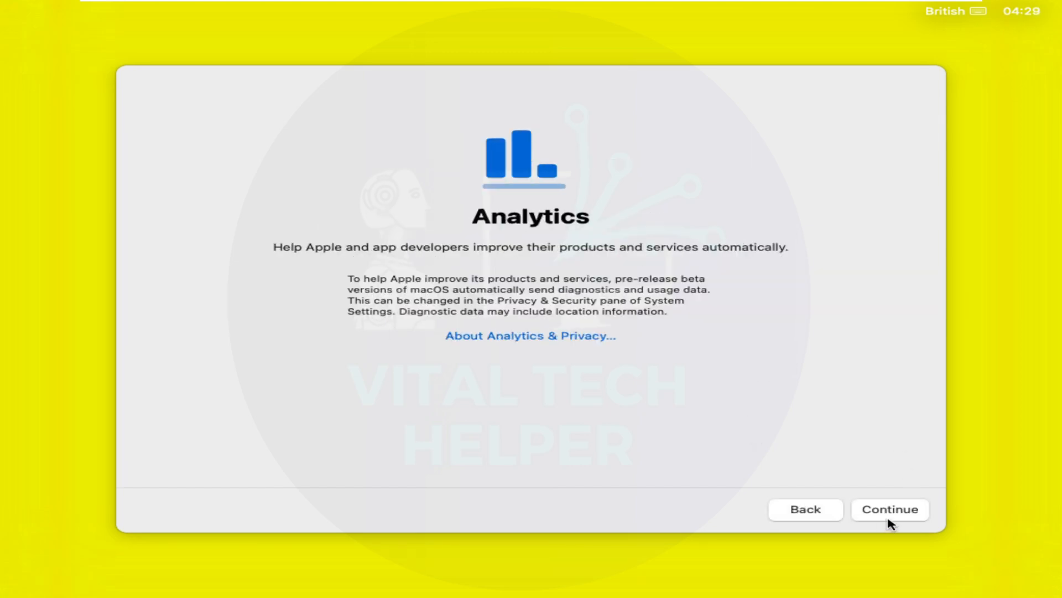
Accept analytics, postpone Screen Time, keep the Light appearance, and reach the desktop.
click(888, 509)
click(198, 515)
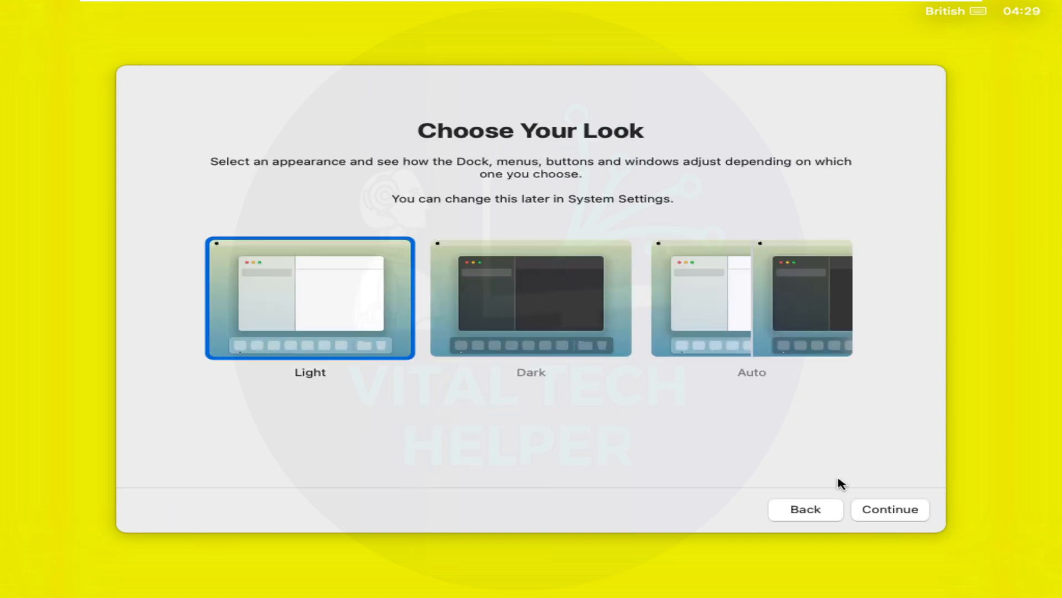
click(880, 508)
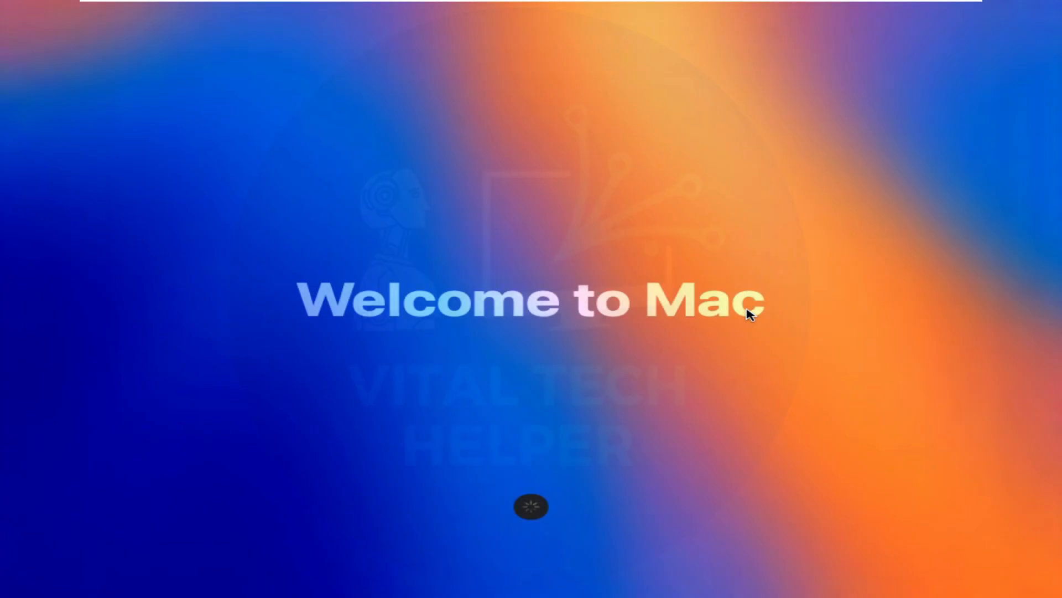
click(532, 508)
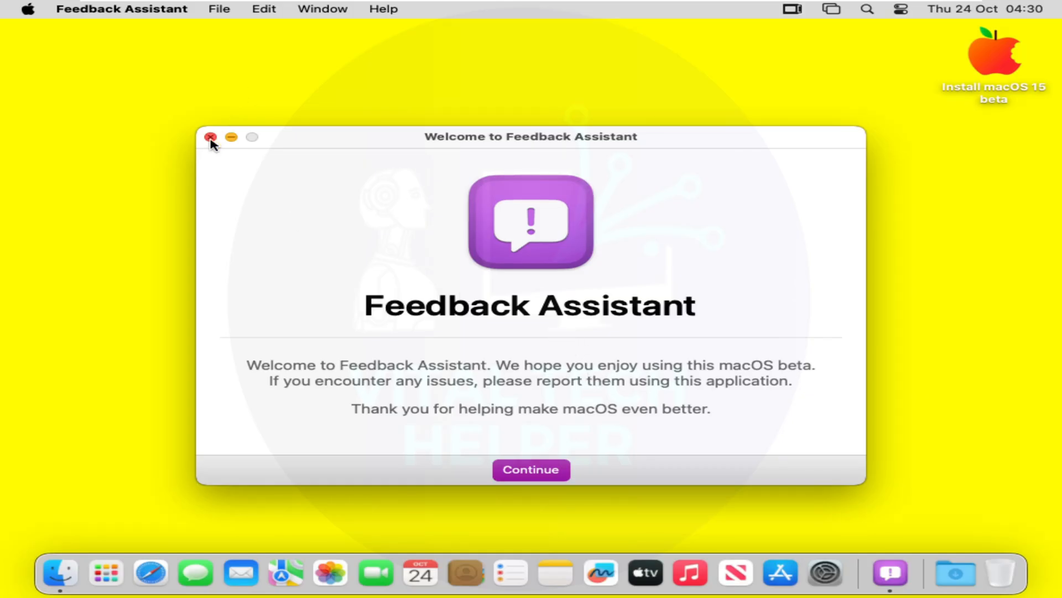
Close Feedback Assistant and view About This Mac in System Settings.
click(210, 138)
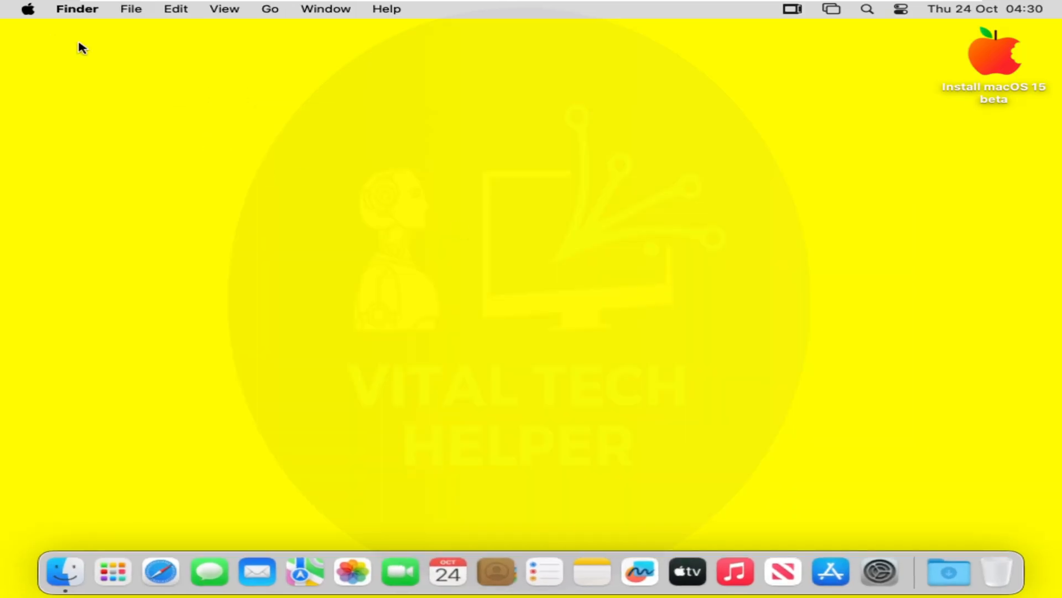
click(883, 585)
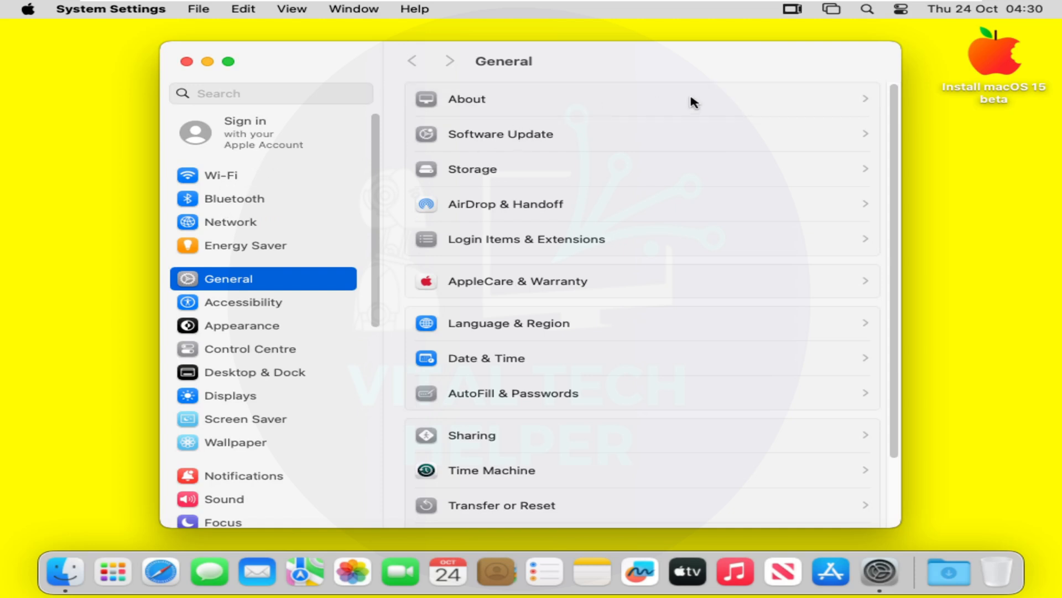
click(677, 107)
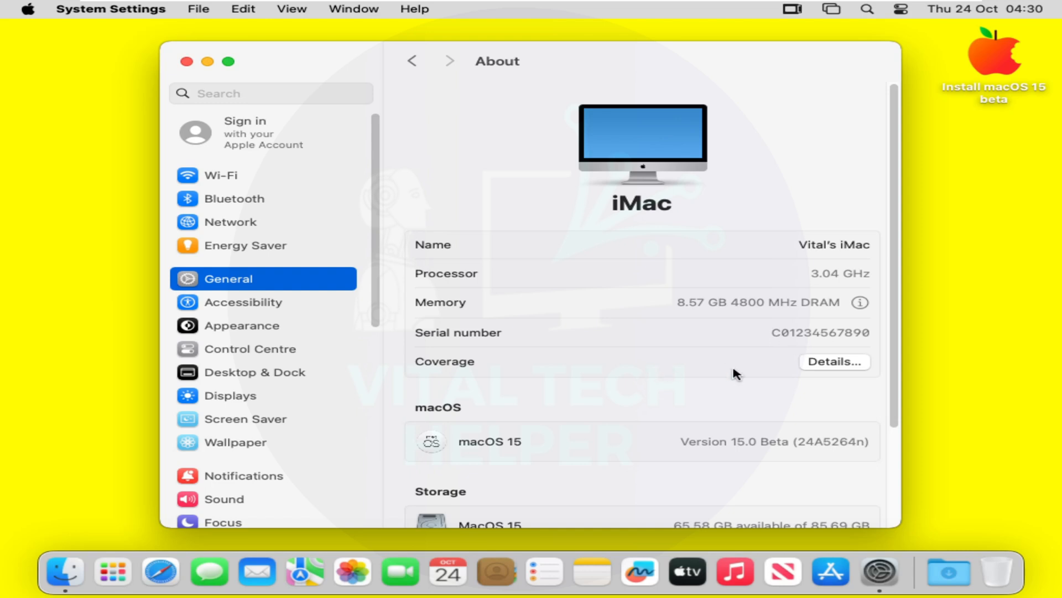
In Displays, turn on Show all resolutions, pick 1024 × 768, and close the settings windows.
scroll(735, 374, down, 3)
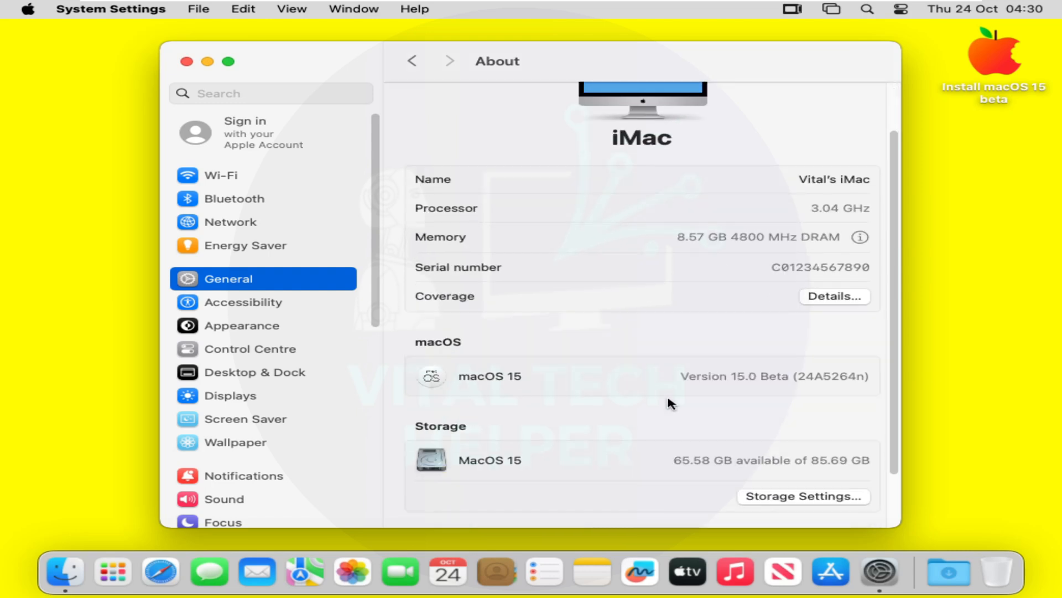
scroll(247, 307, down, 2)
click(246, 304)
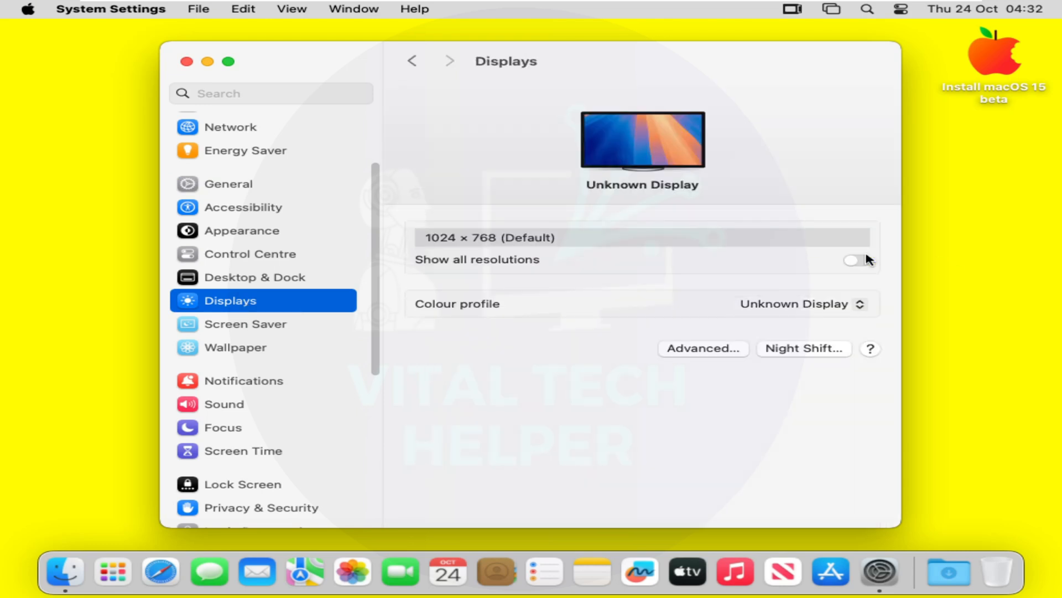
click(855, 262)
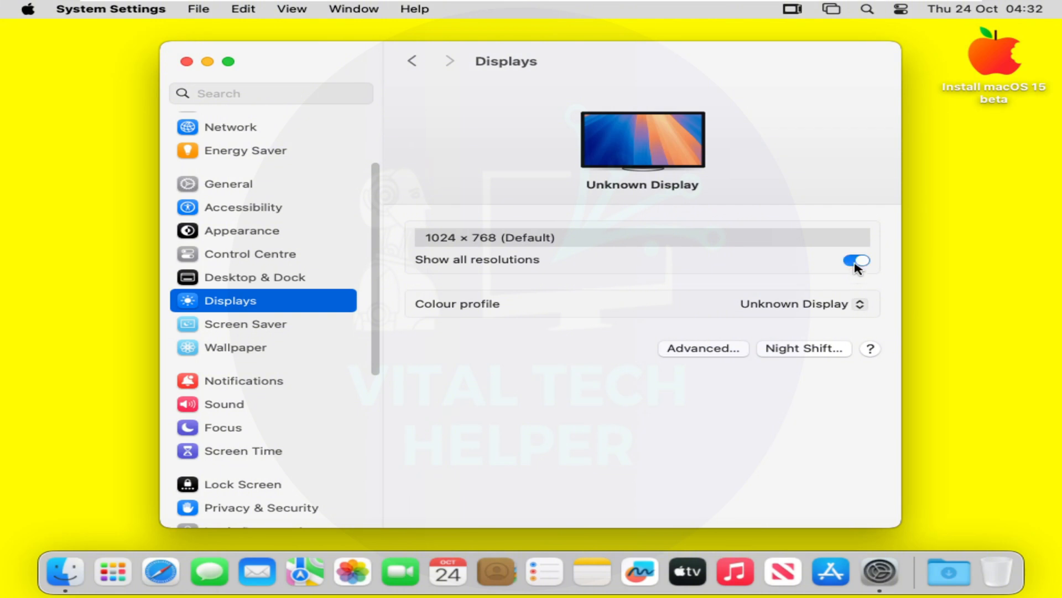
click(629, 243)
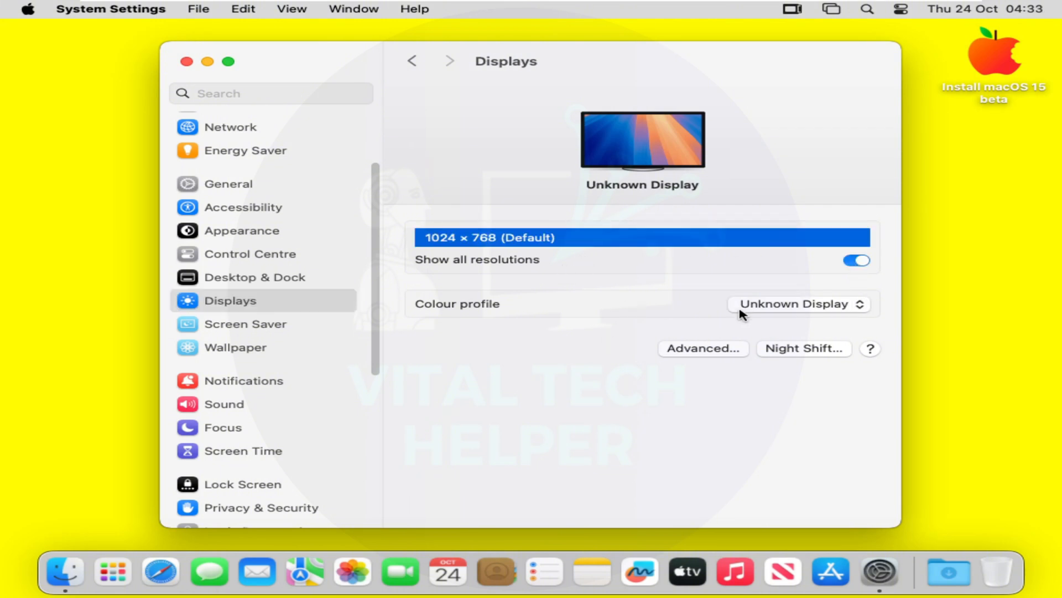
click(412, 61)
click(187, 62)
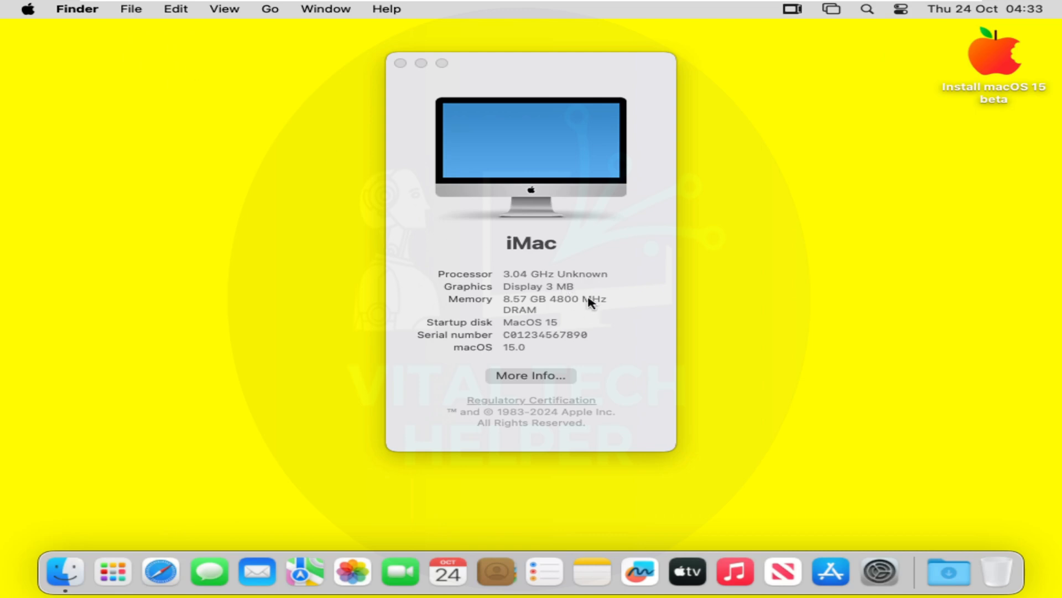
click(401, 63)
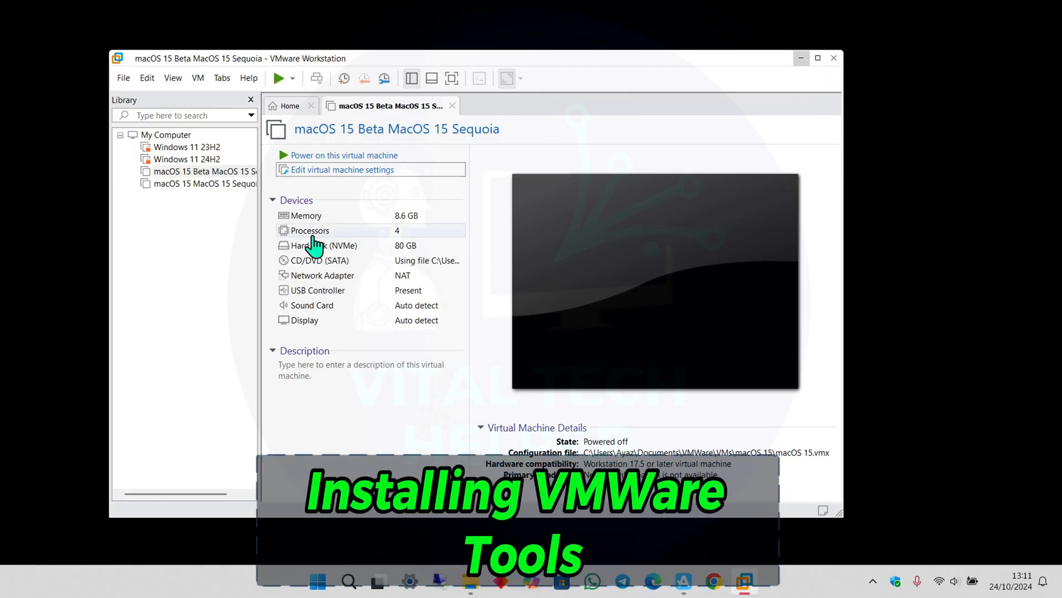
Open the VM's CD/DVD (SATA) settings and browse for an ISO image file.
click(354, 171)
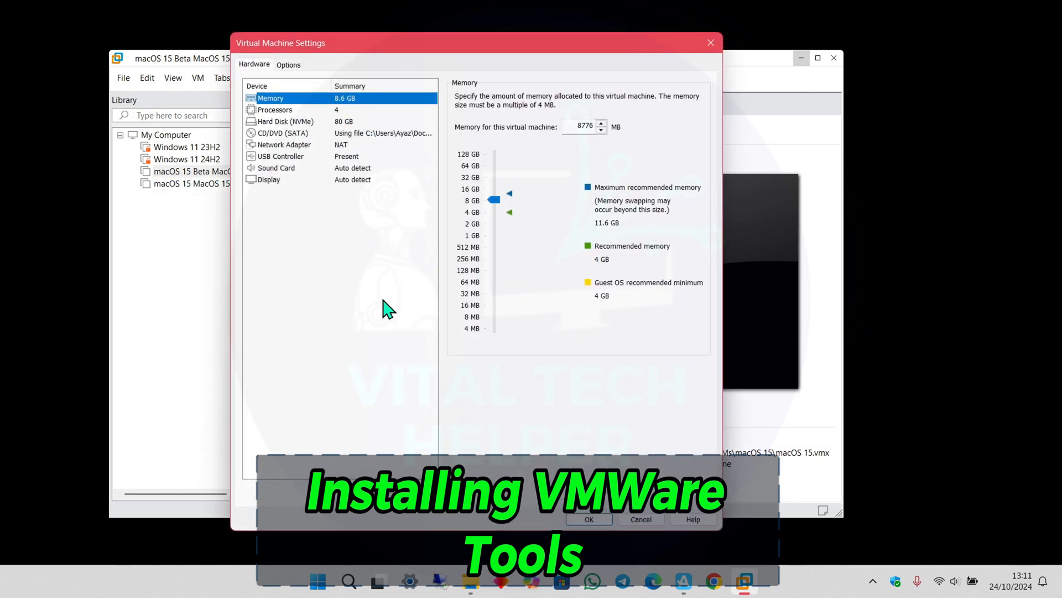
click(299, 134)
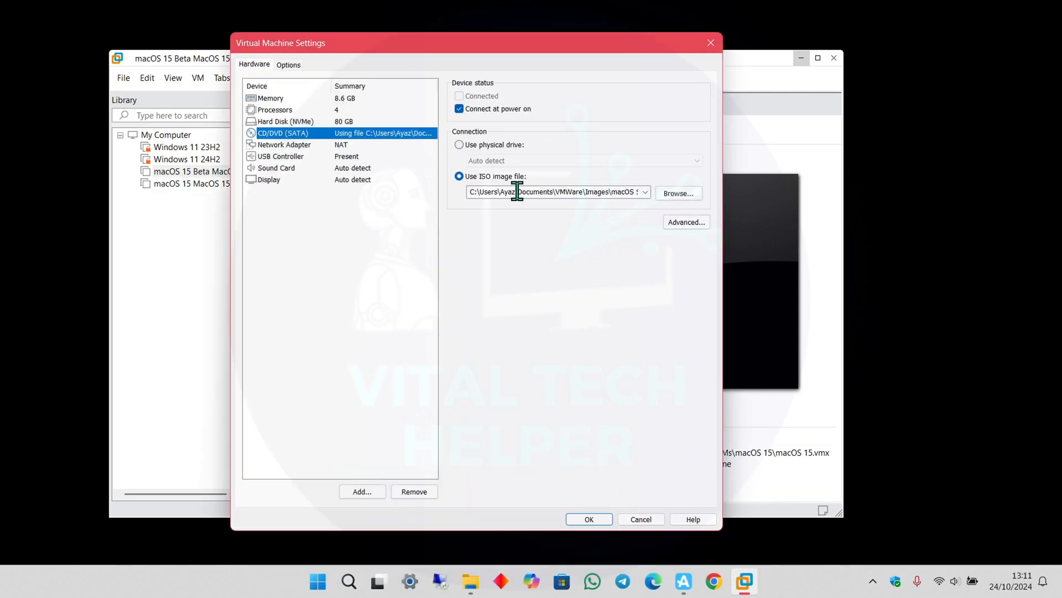
click(678, 195)
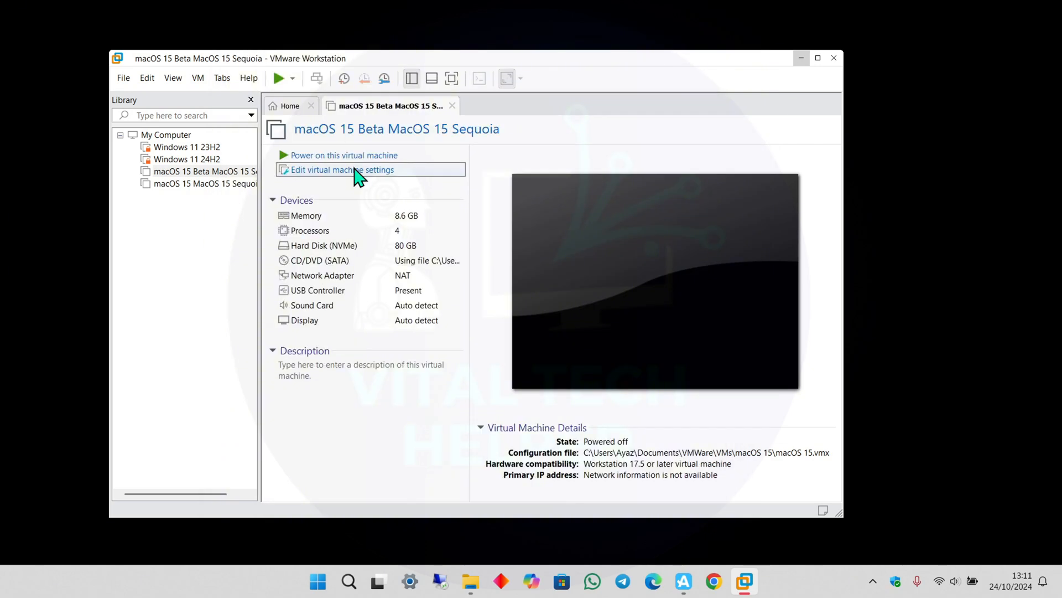
click(354, 171)
click(303, 134)
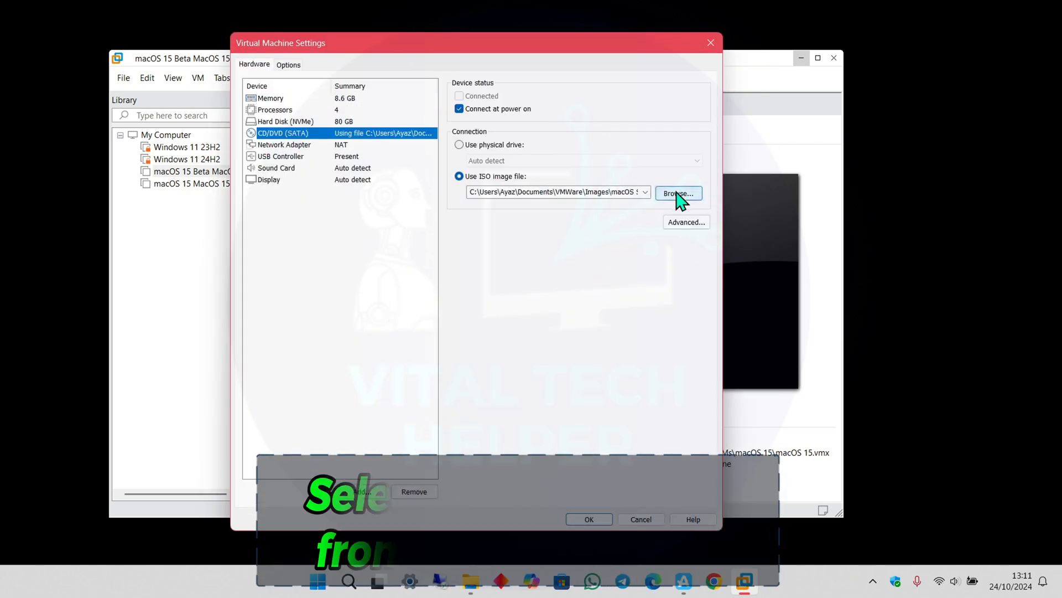
click(678, 193)
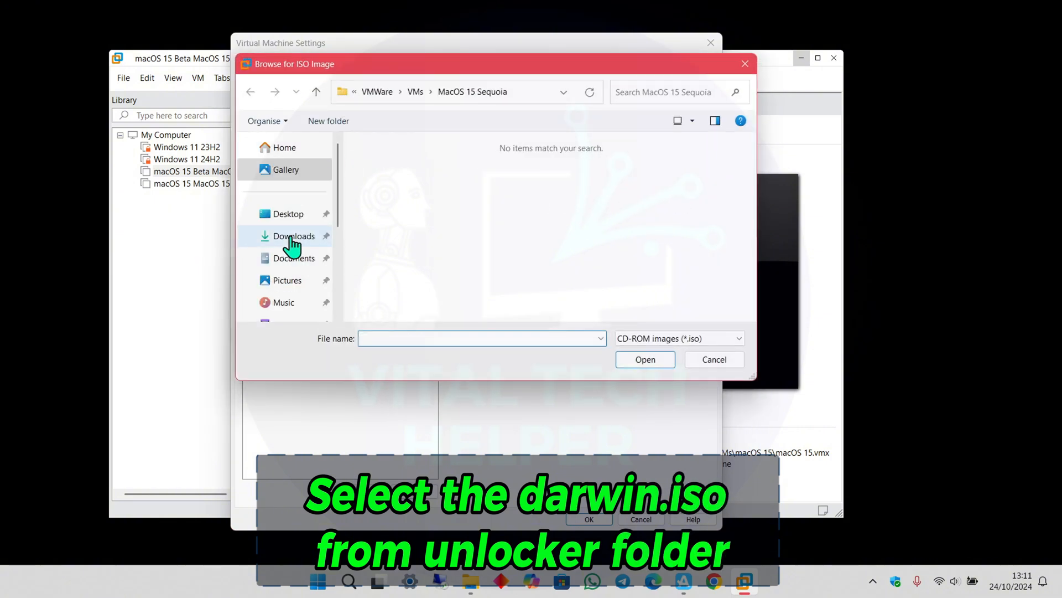
Attach Downloads\Compressed\unlocker427\iso\darwin.iso as the CD image and save the settings.
click(271, 237)
double_click(394, 195)
double_click(403, 191)
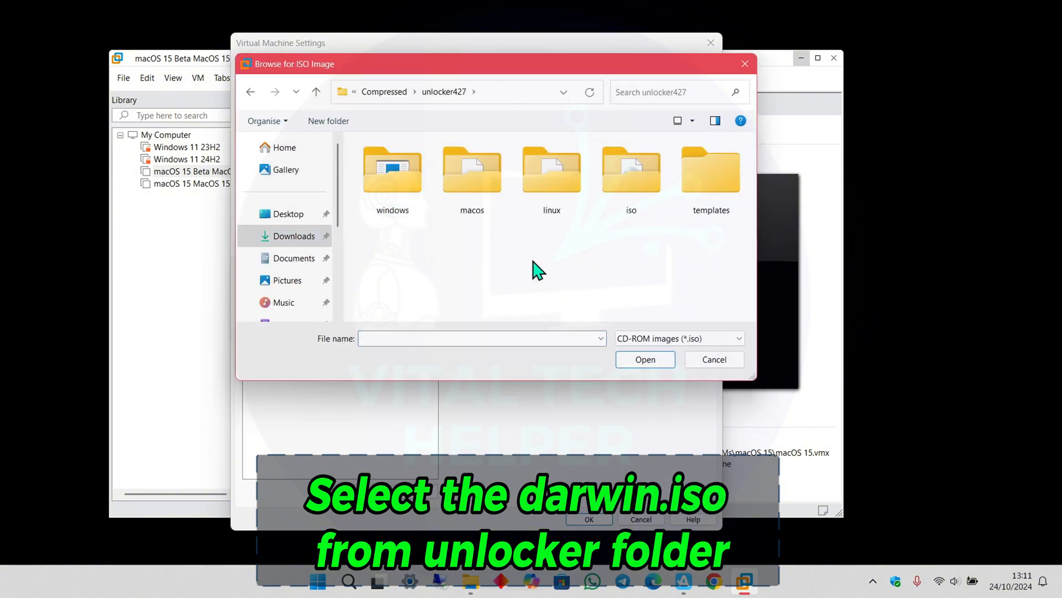
double_click(631, 177)
click(397, 180)
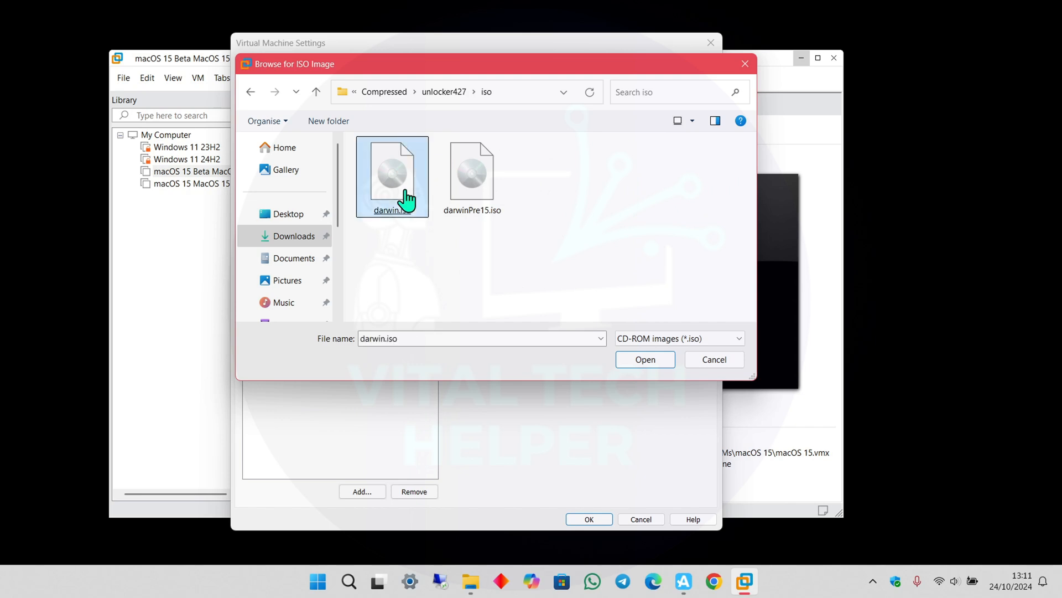
click(655, 359)
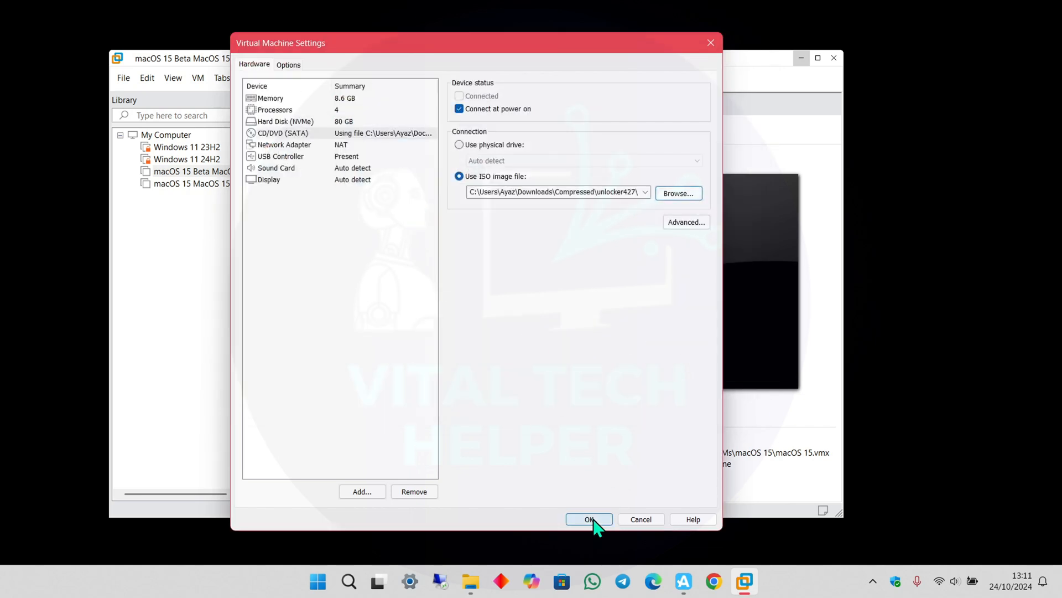
click(576, 518)
Power on the macOS VM and launch the installer from the VMware Tools disk.
click(333, 155)
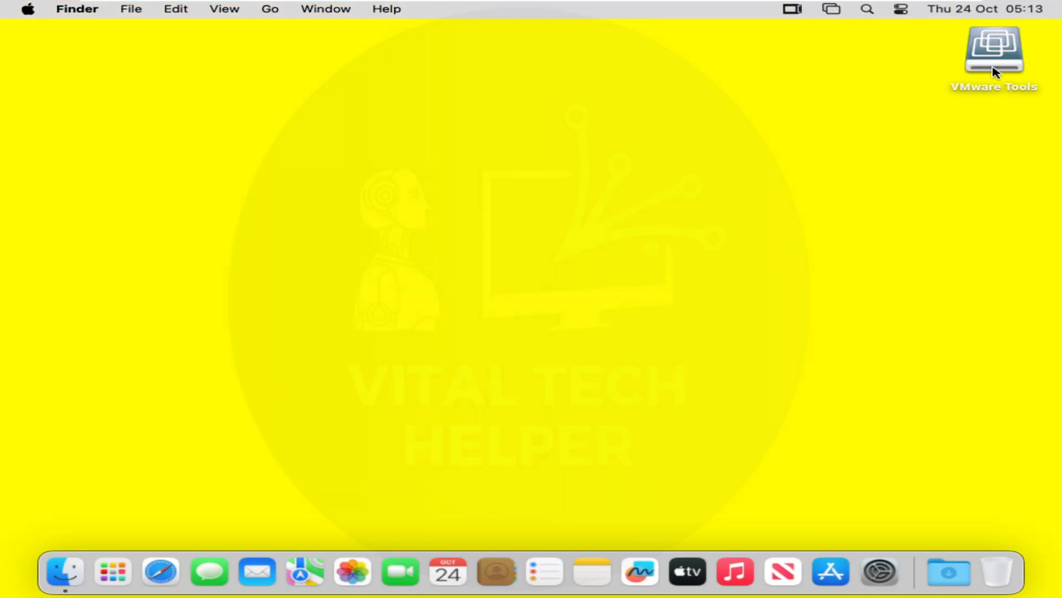
click(994, 72)
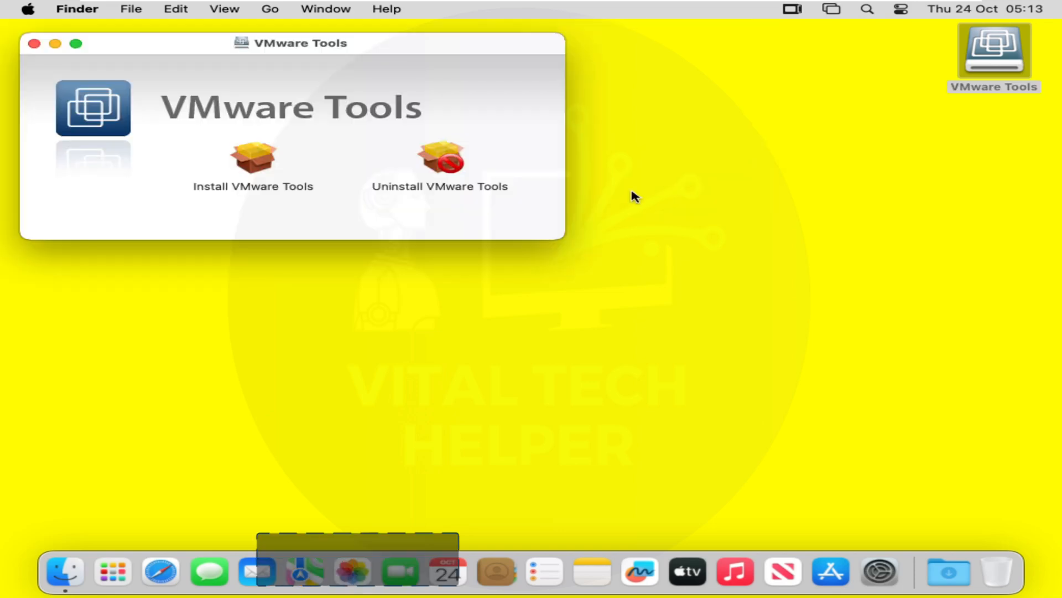
click(256, 187)
double_click(256, 187)
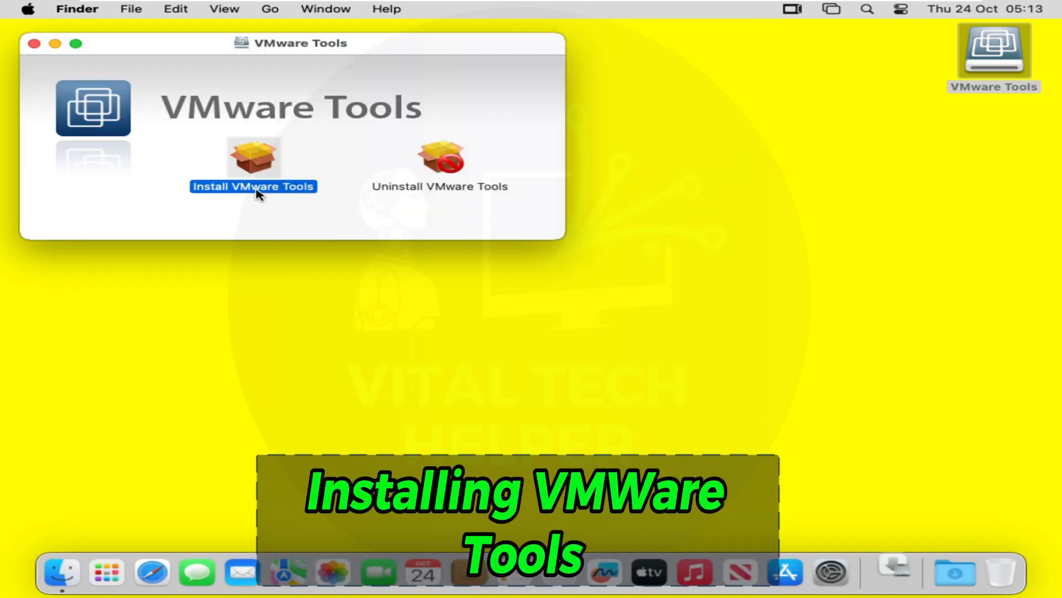
Run the VMware Tools standard install with the admin password, then open settings for the blocked extension.
click(791, 413)
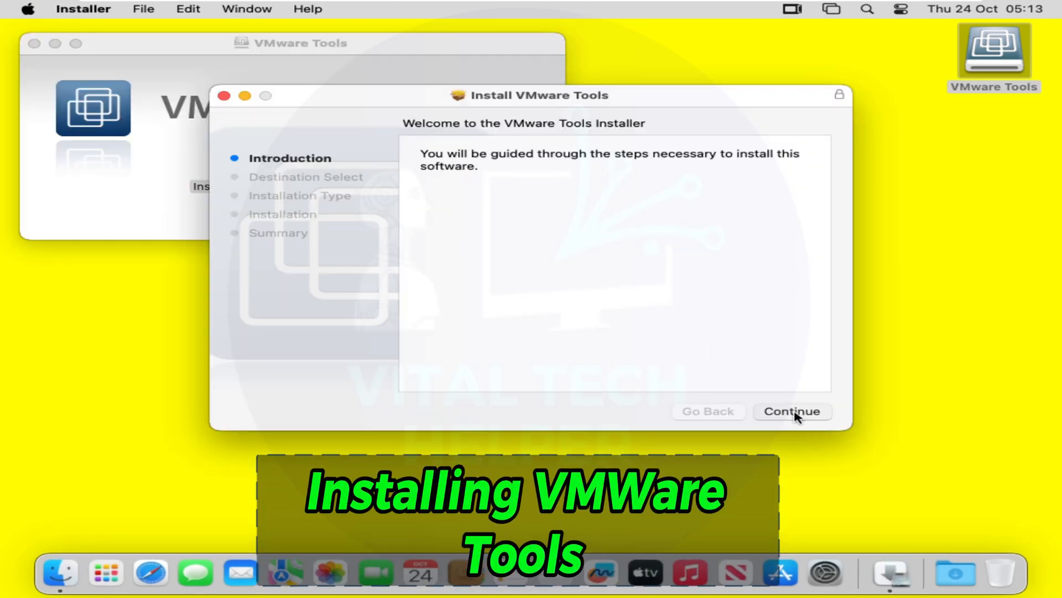
click(795, 413)
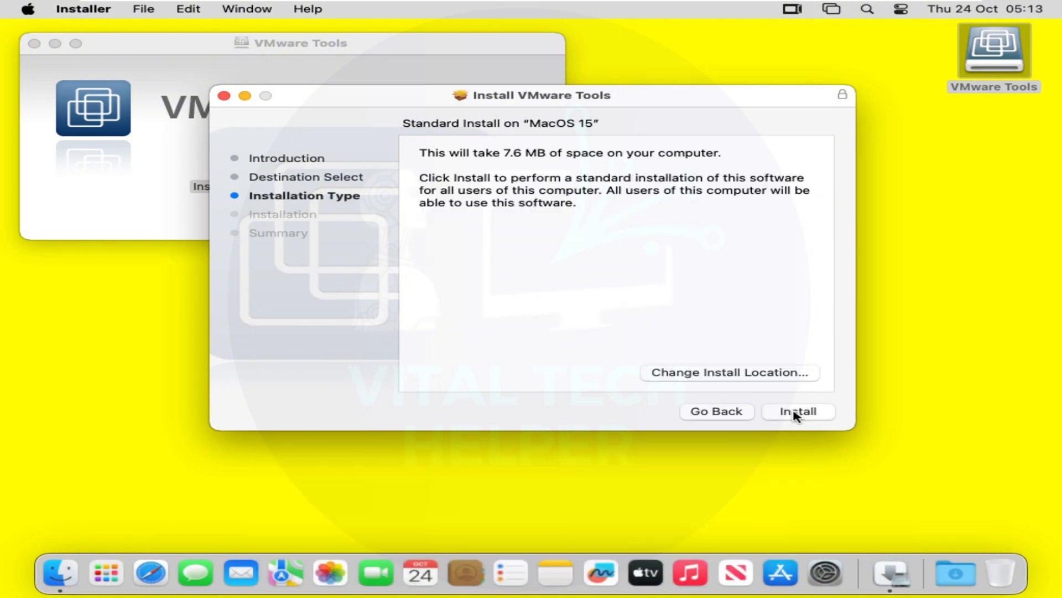
click(795, 412)
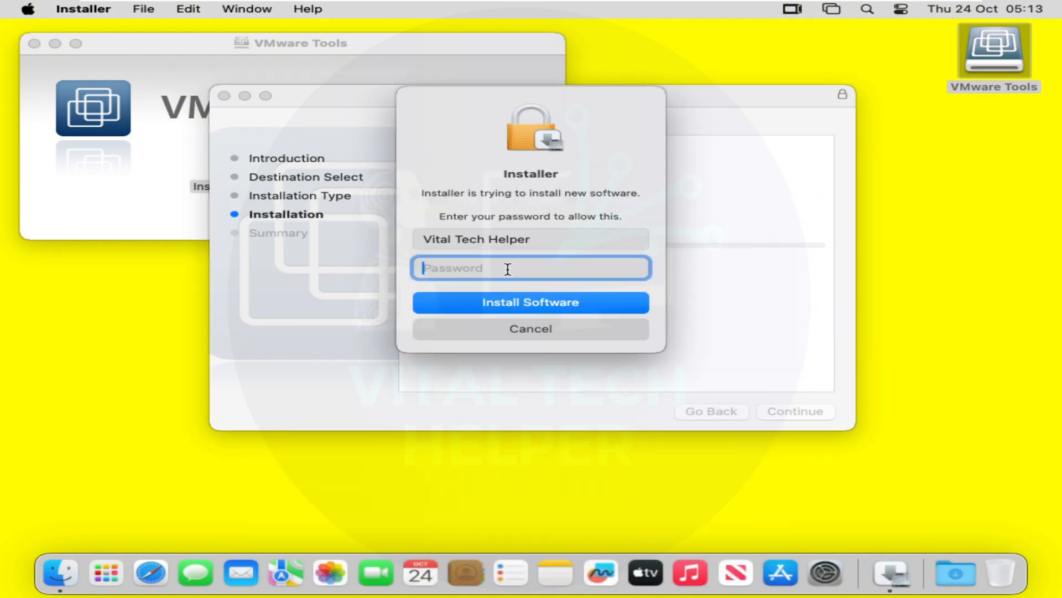
text(••••)
click(540, 311)
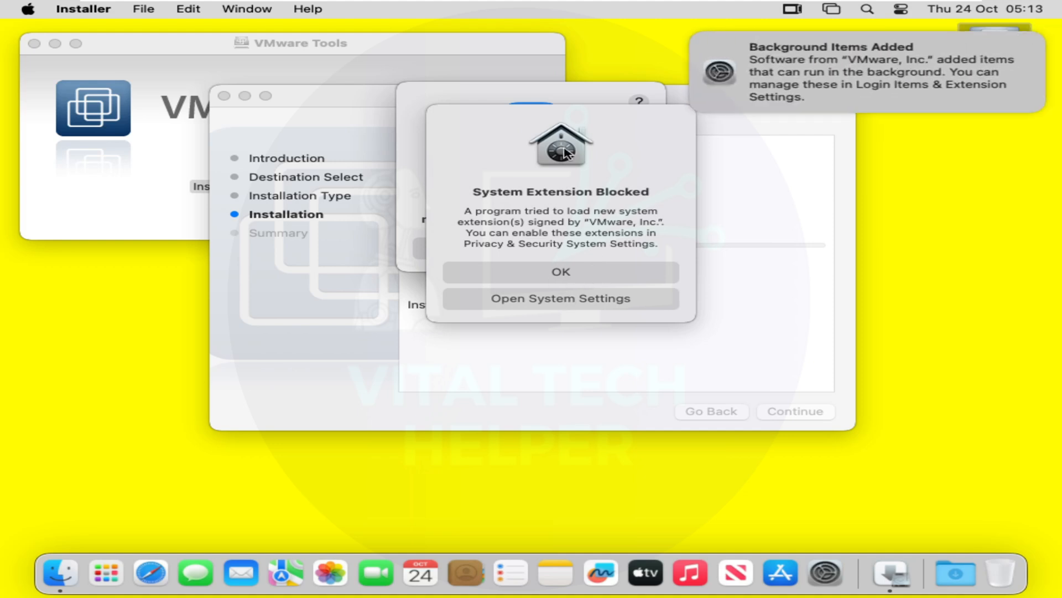
click(575, 256)
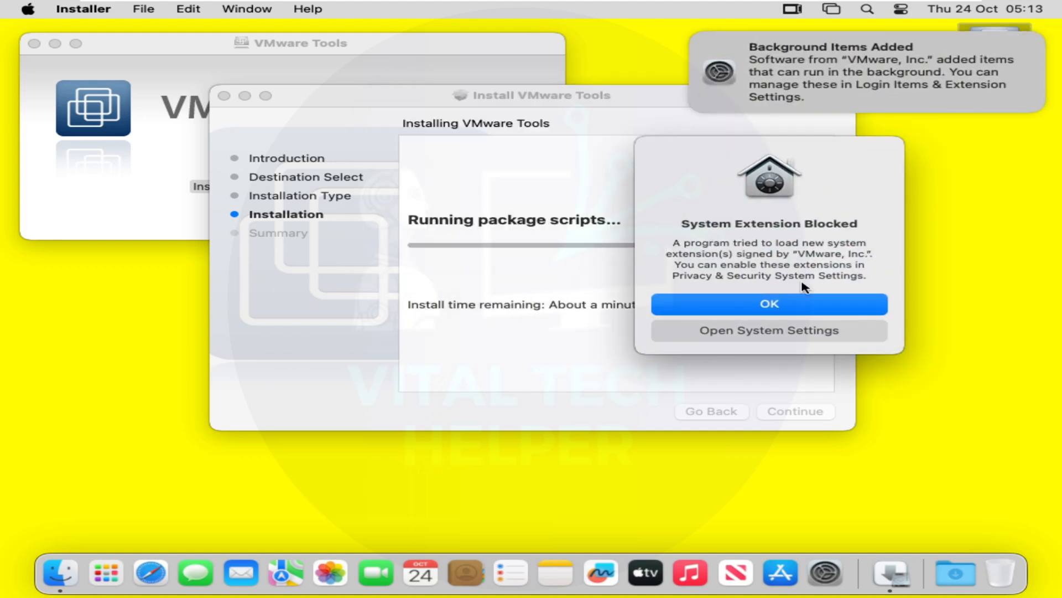
click(773, 332)
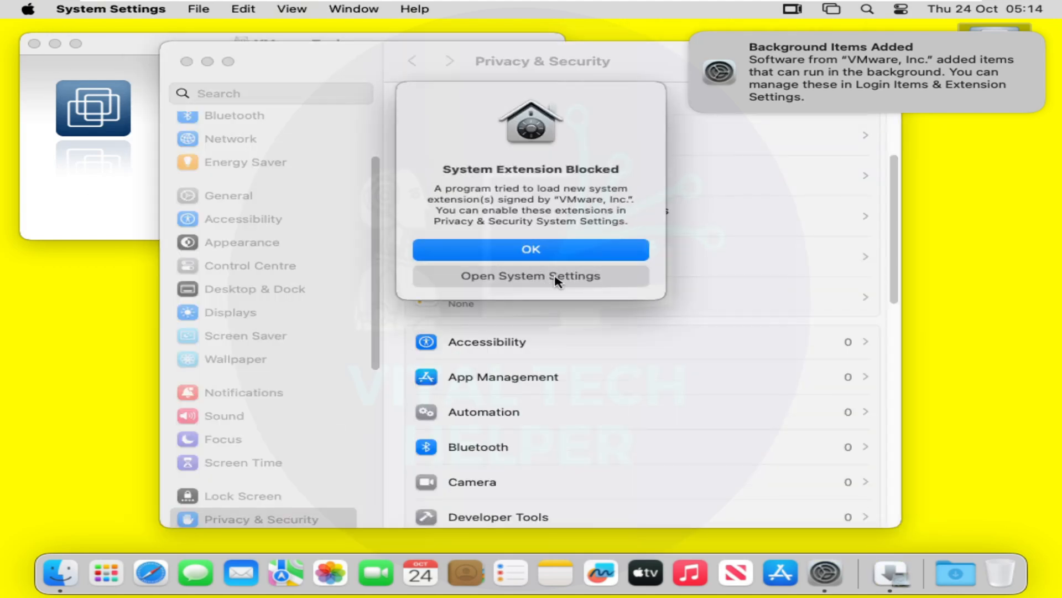
Allow the blocked VMware system software, confirming with the admin password.
click(555, 281)
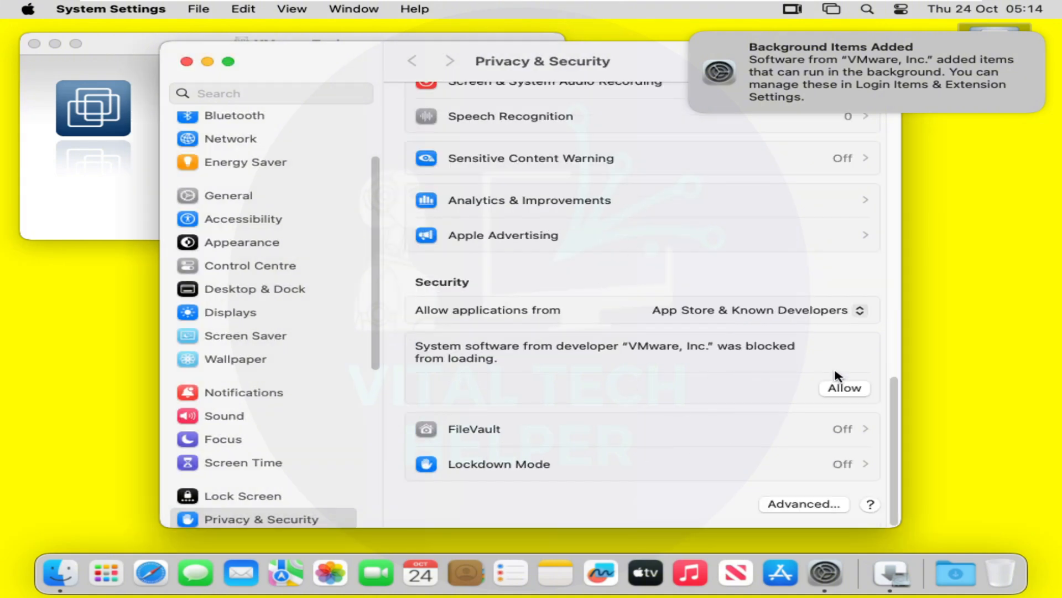
click(841, 389)
click(528, 345)
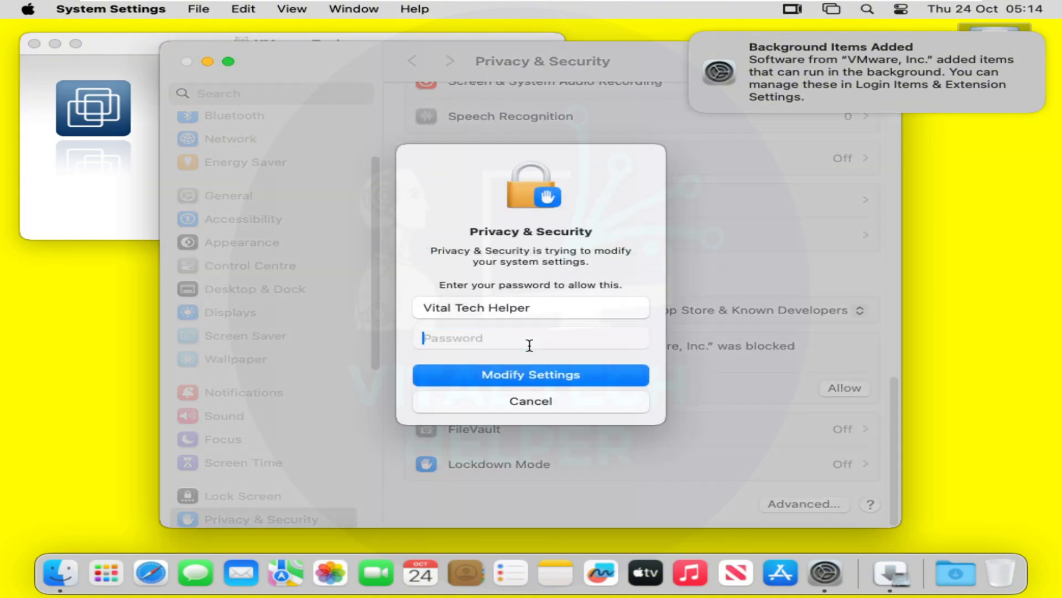
text(••••)
click(538, 376)
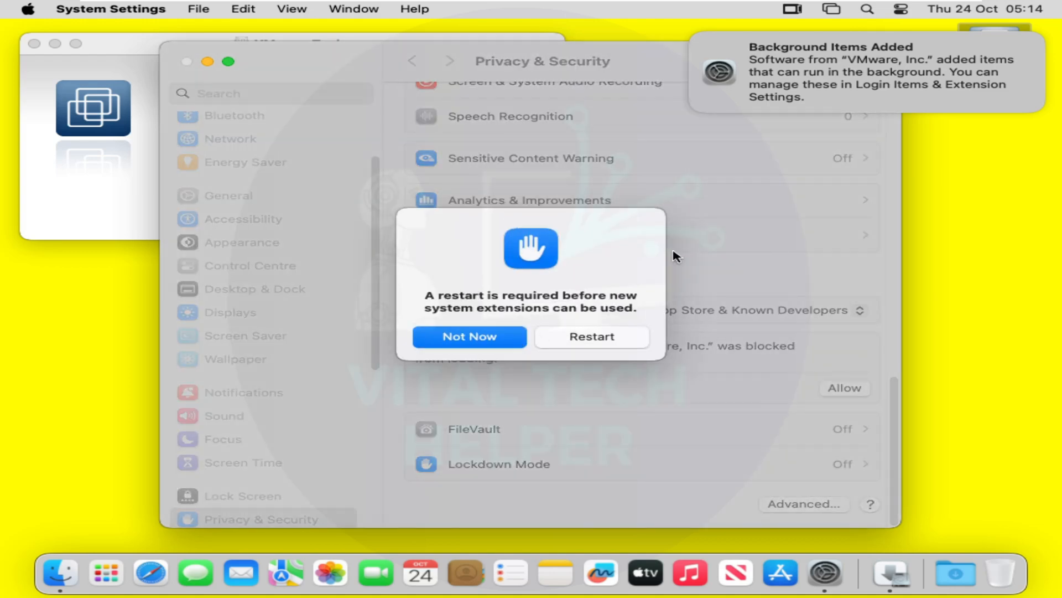
Restart the Mac to enable the new system extensions.
key(Return)
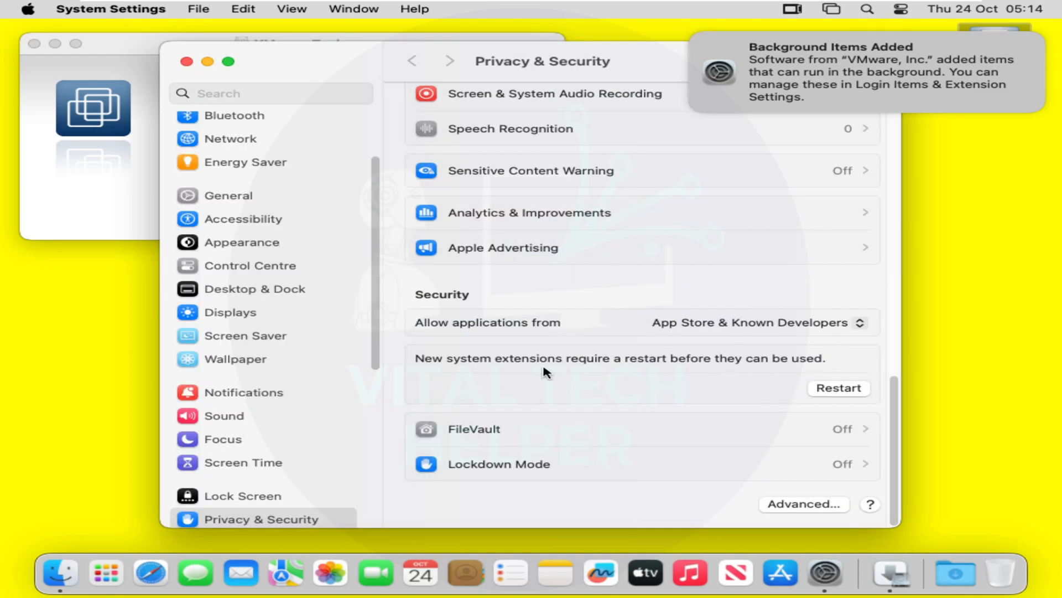
click(837, 389)
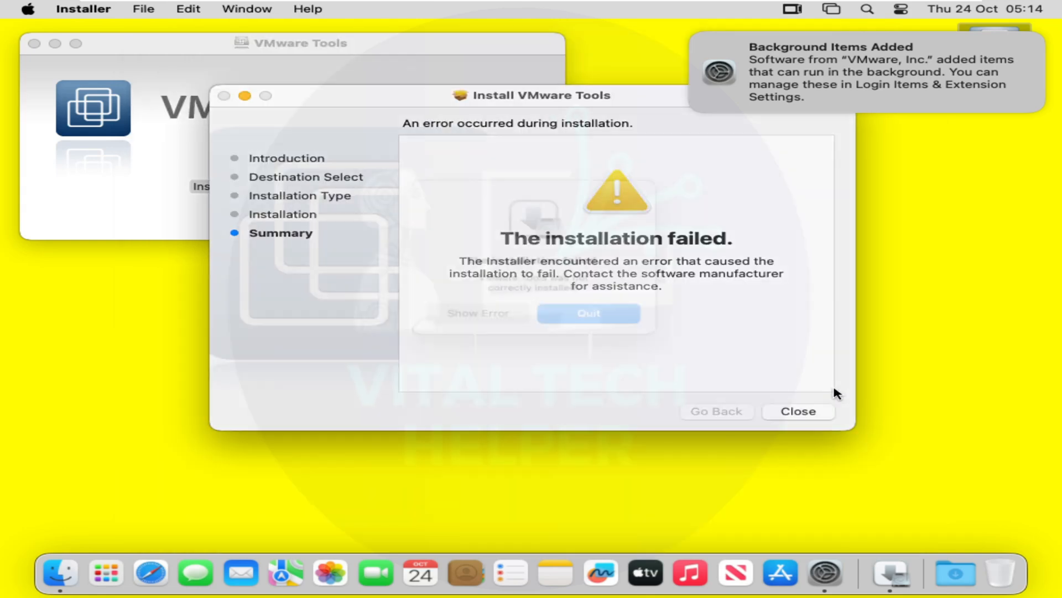
click(699, 232)
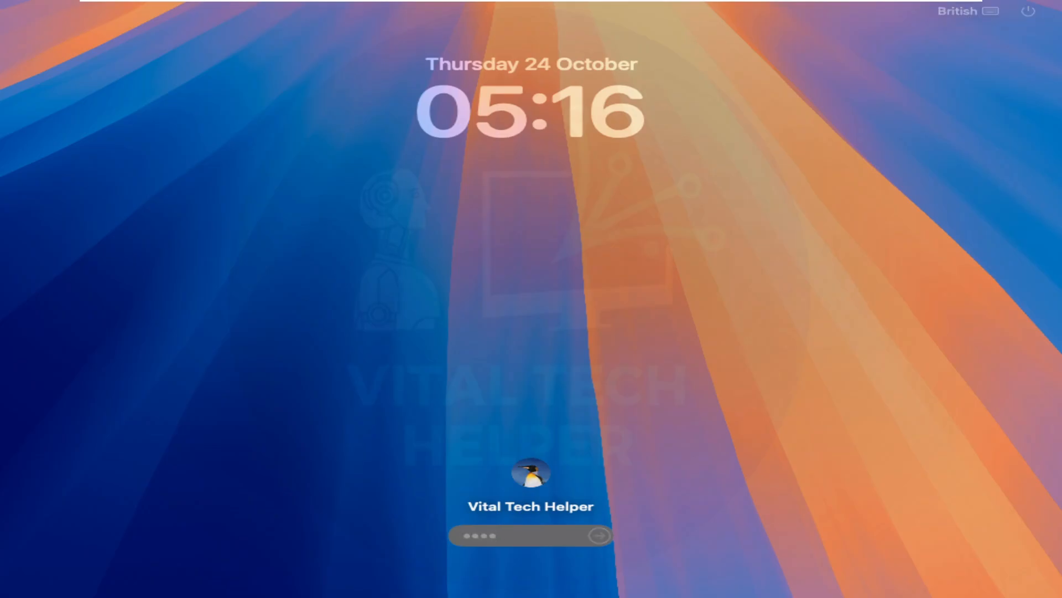
Log back in and open the Install VMware Tools package from the Tools volume.
key(Return)
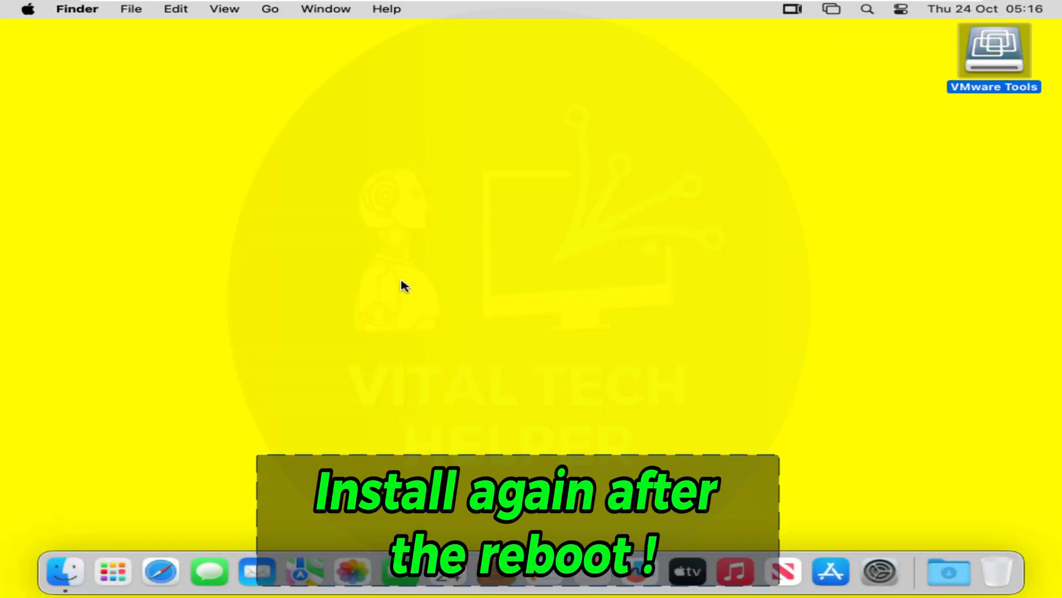
key(super+o)
click(256, 177)
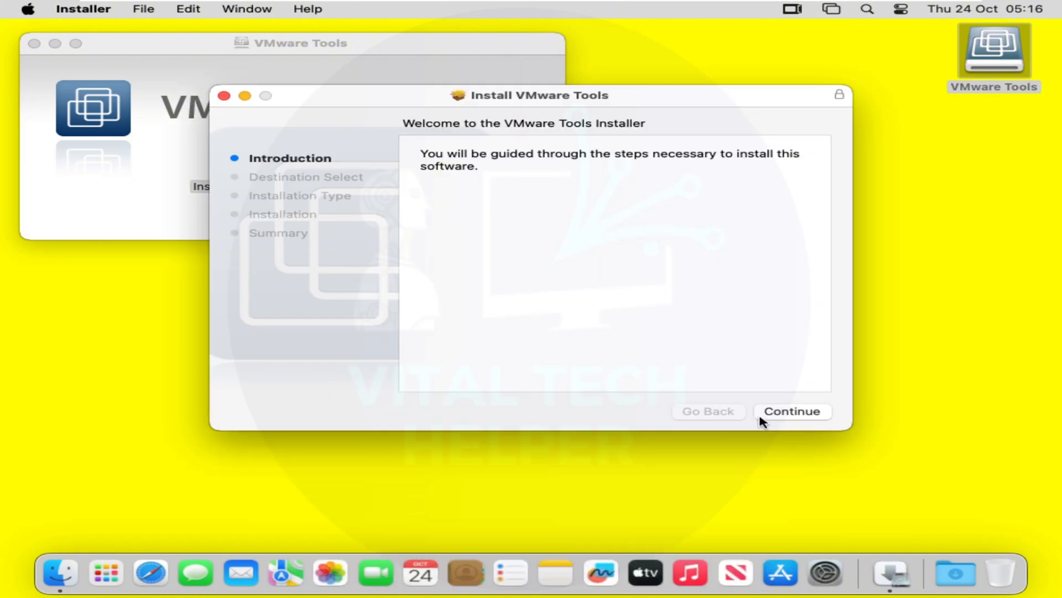
Install VMware Tools for all users with the admin password, then restart.
click(805, 412)
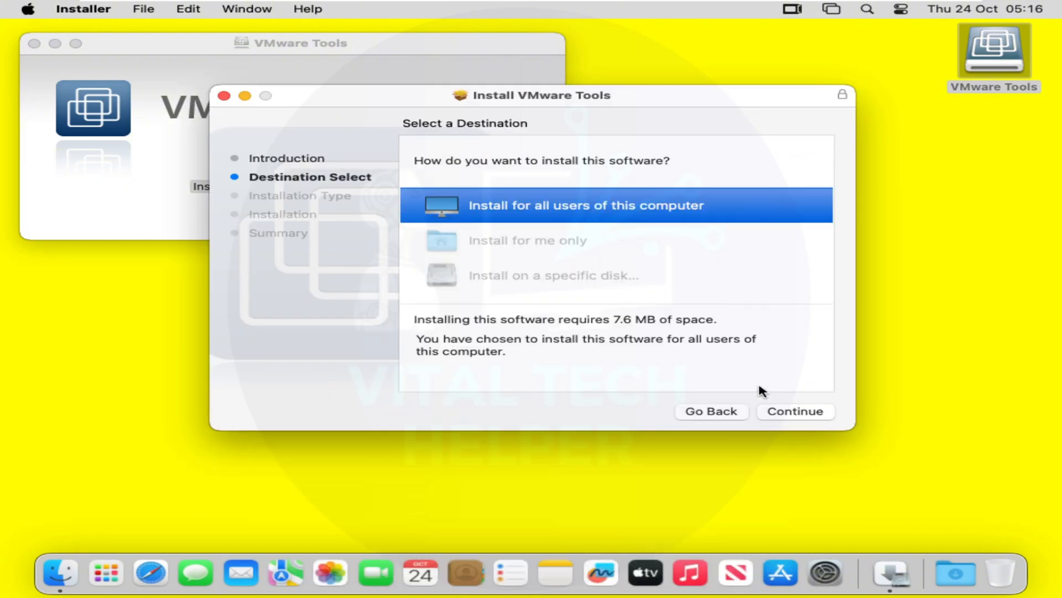
click(803, 416)
click(805, 410)
text(123)
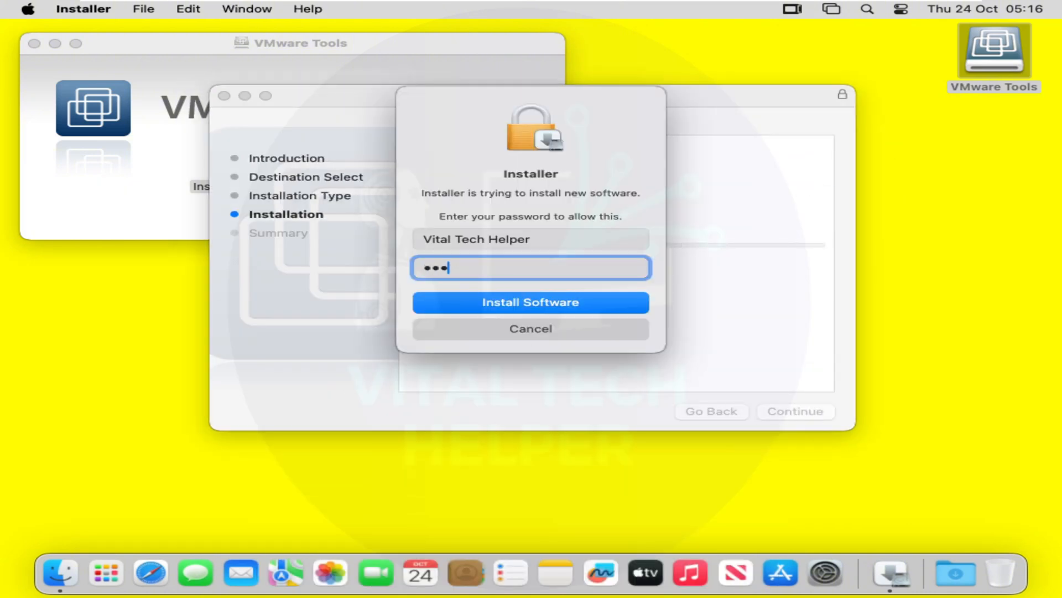
text(4)
click(505, 304)
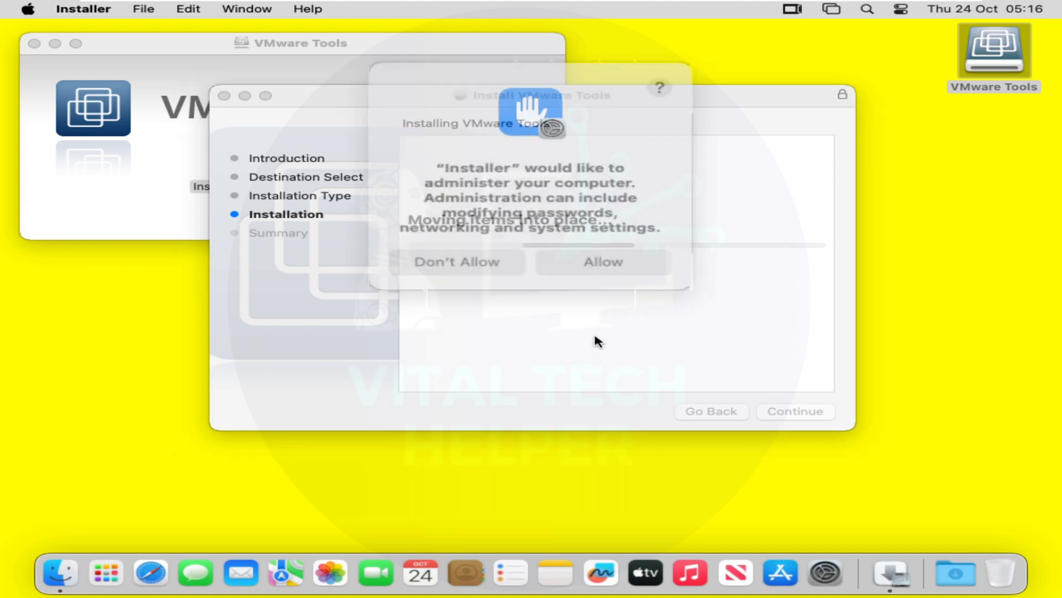
click(580, 255)
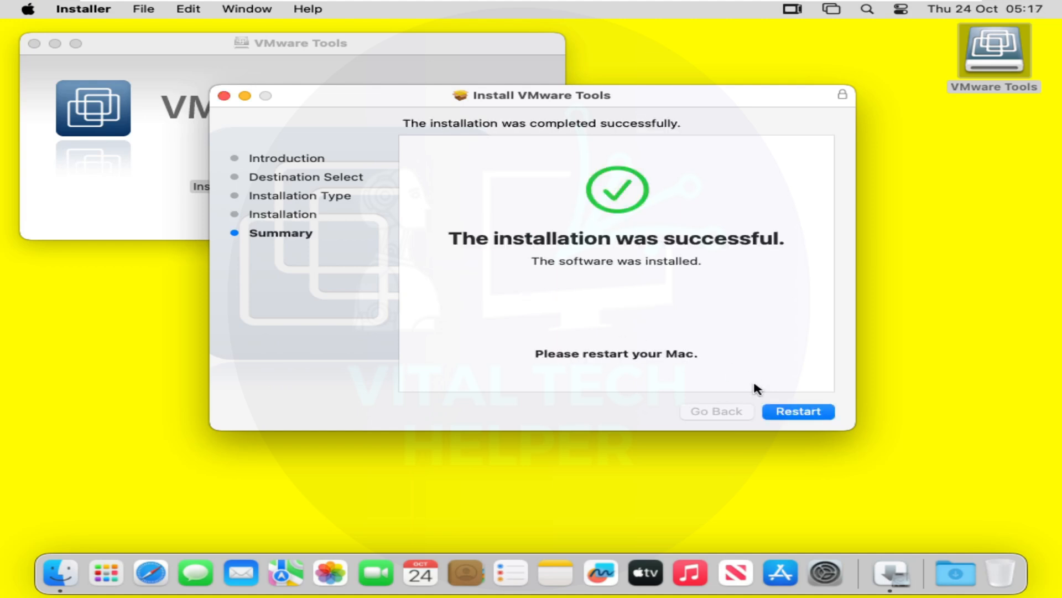
click(797, 412)
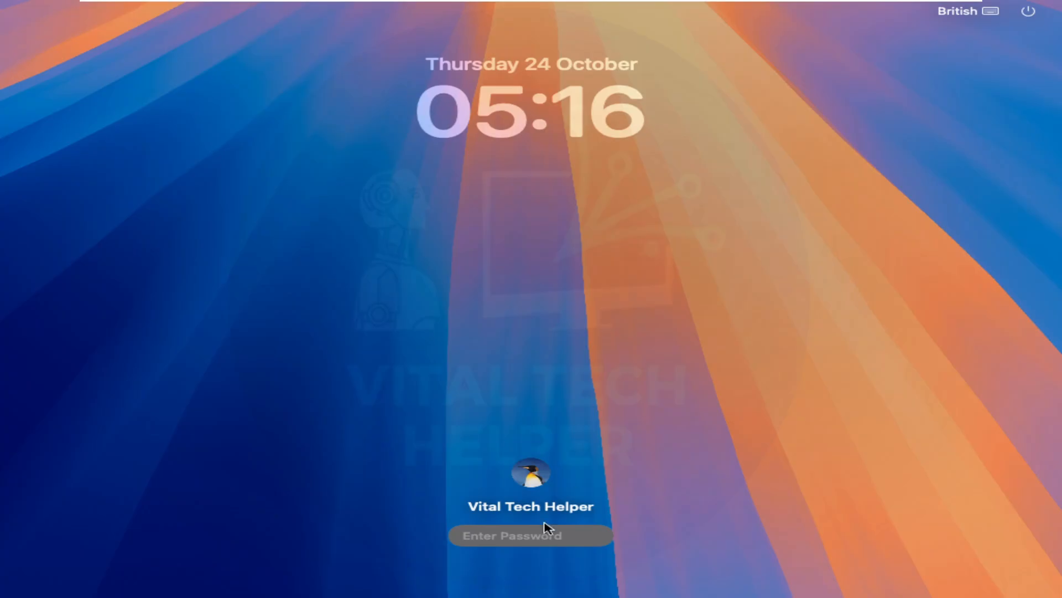
Log back in with the account password and open System Settings from the Apple menu.
text(••••)
key(Return)
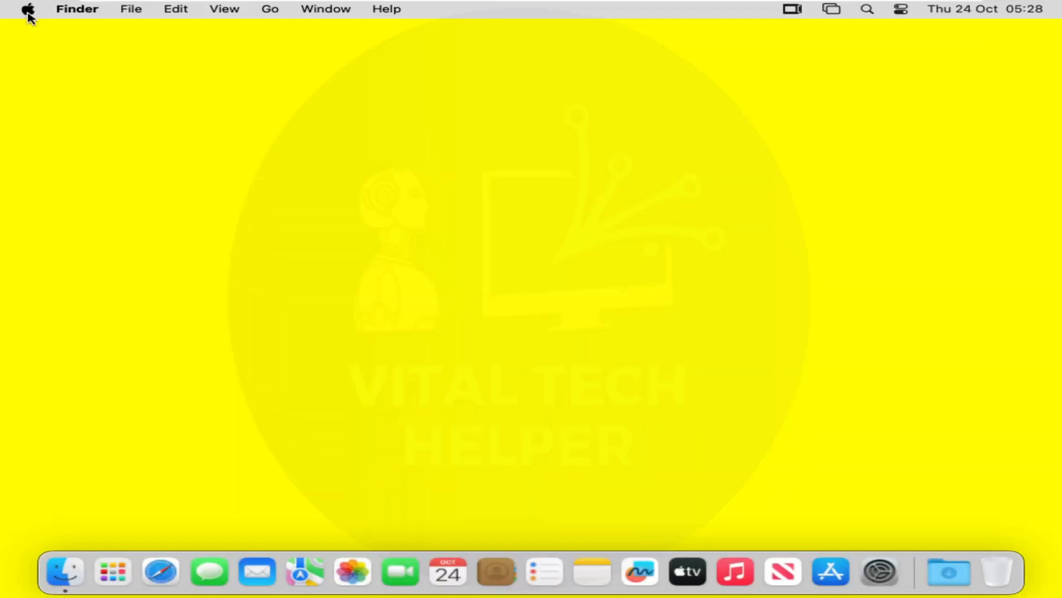
click(27, 12)
click(77, 59)
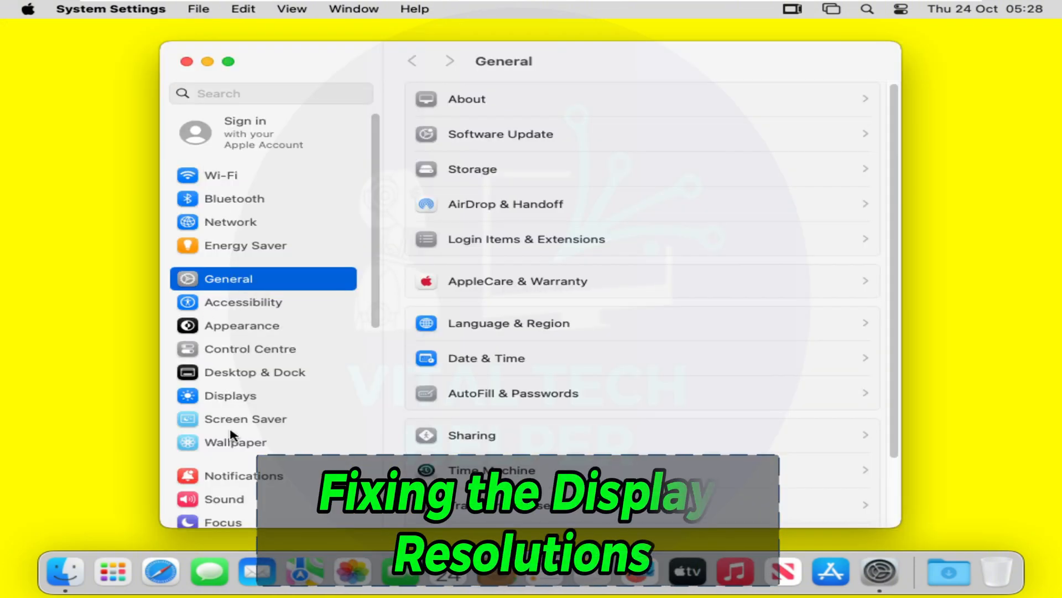
Confirm Displays still shows 1024 × 768, quit Settings, and search Spotlight for Terminal.
click(271, 397)
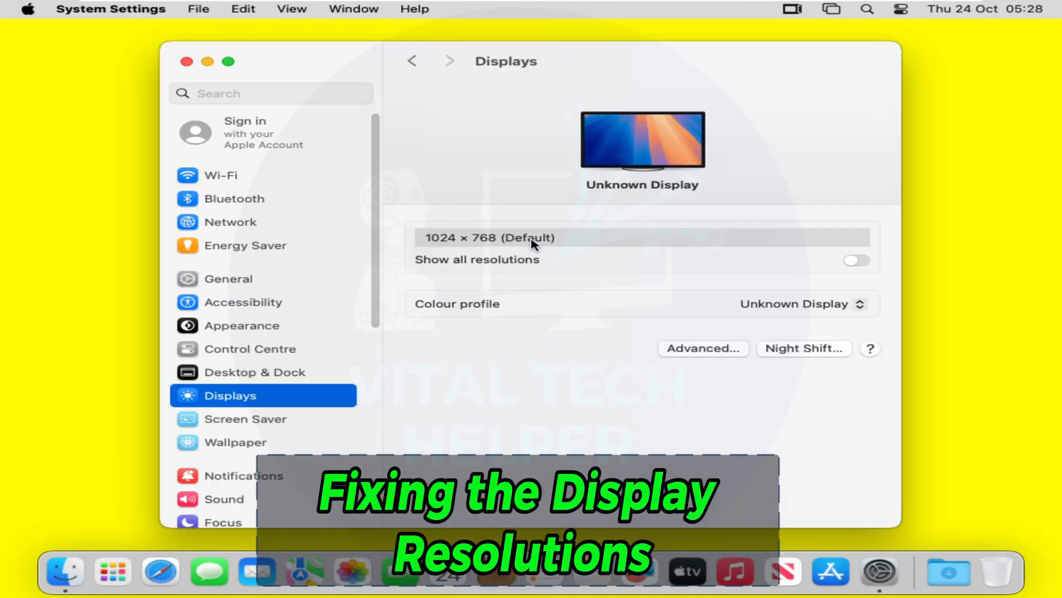
click(501, 239)
key(super+q)
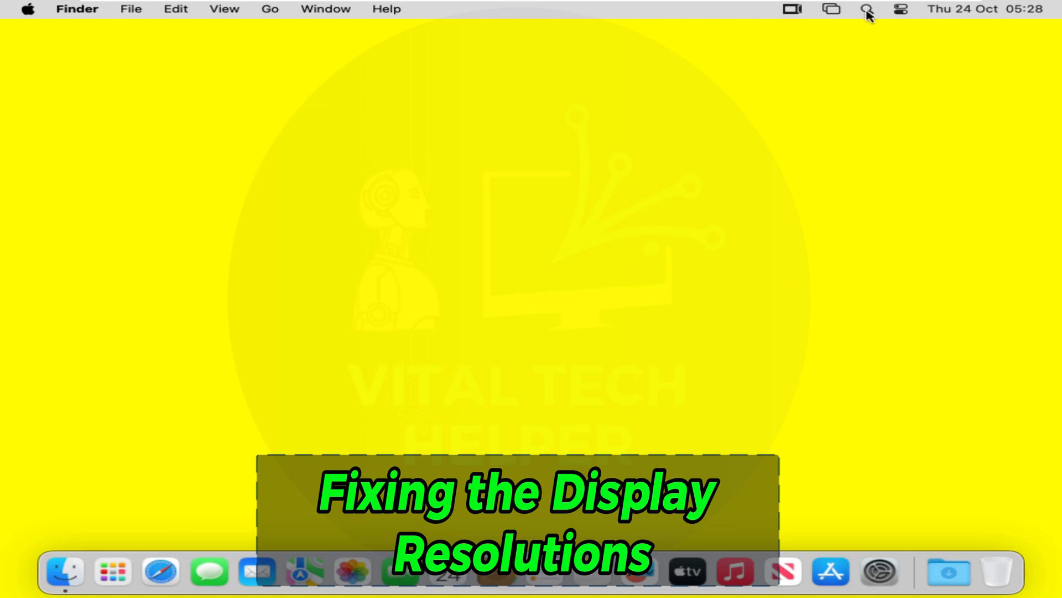
click(867, 11)
In Terminal, run the pasted 'sudo vmware-resolutionSet 1920 1080' command and enter the administrator password.
text(terminal)
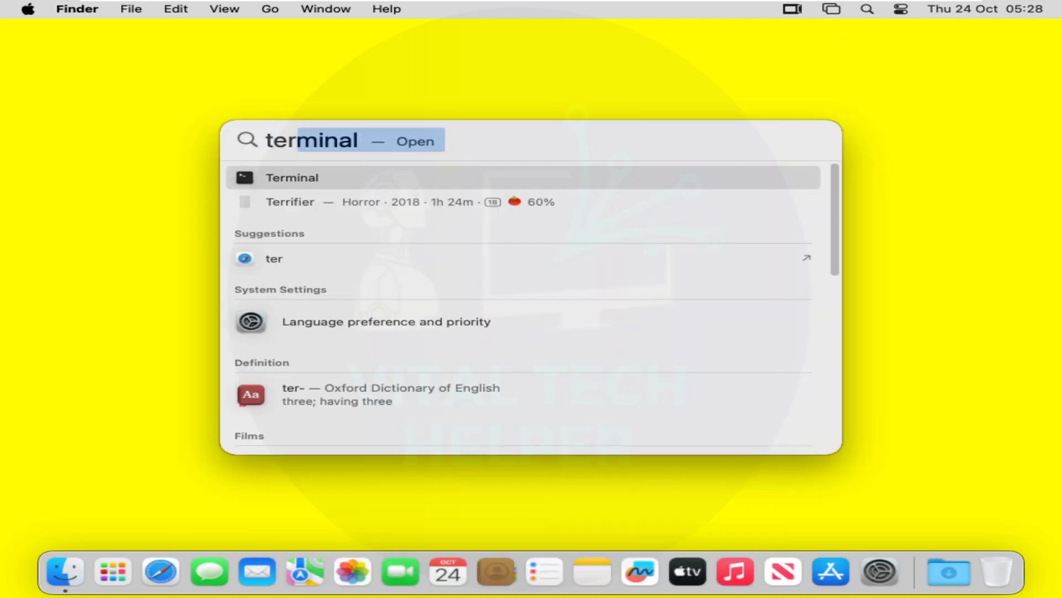
click(531, 183)
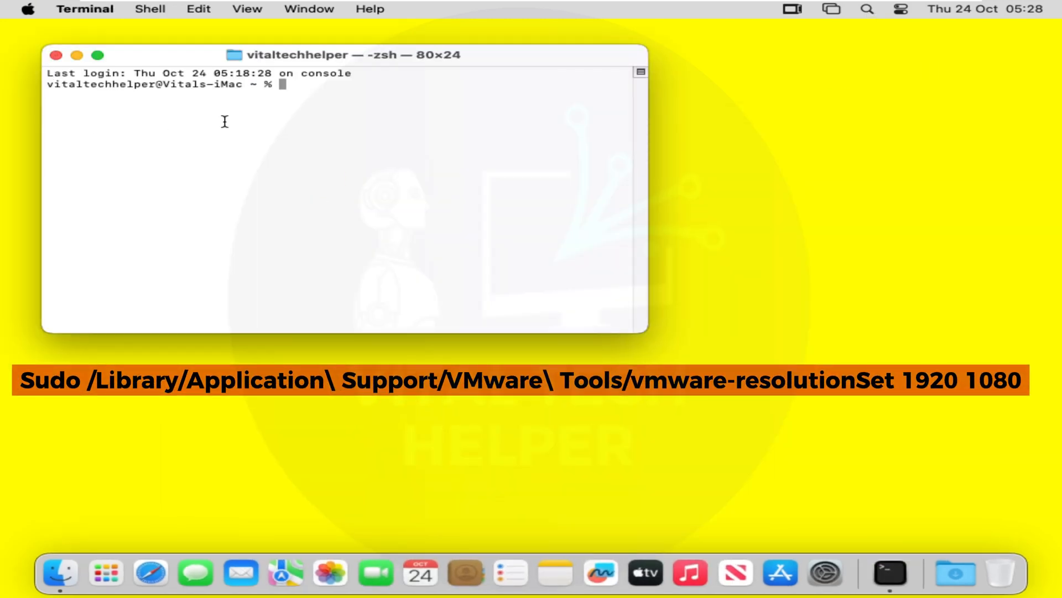
right_click(304, 96)
click(334, 126)
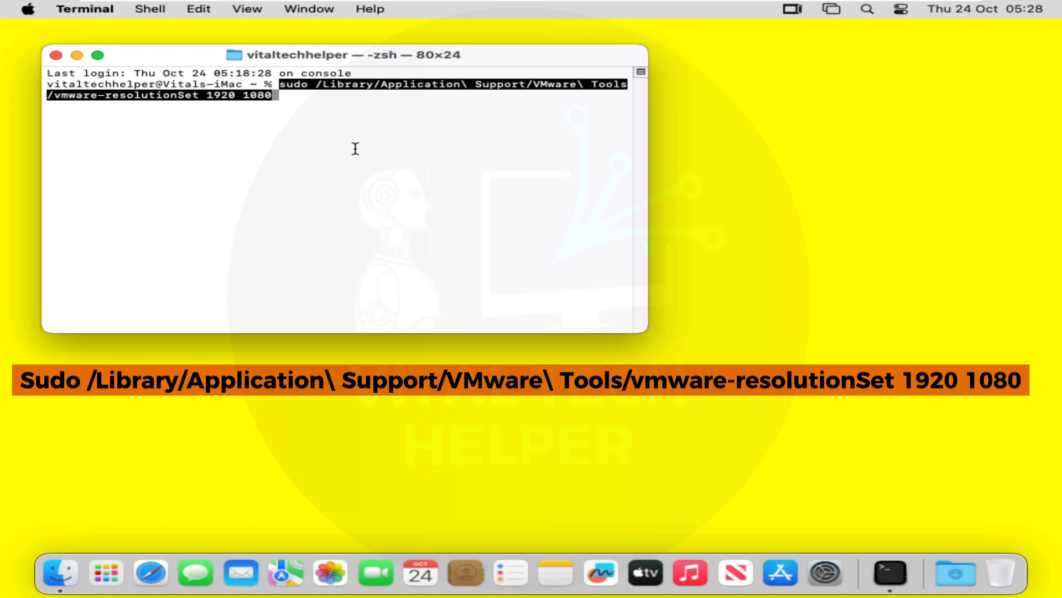
key(Return)
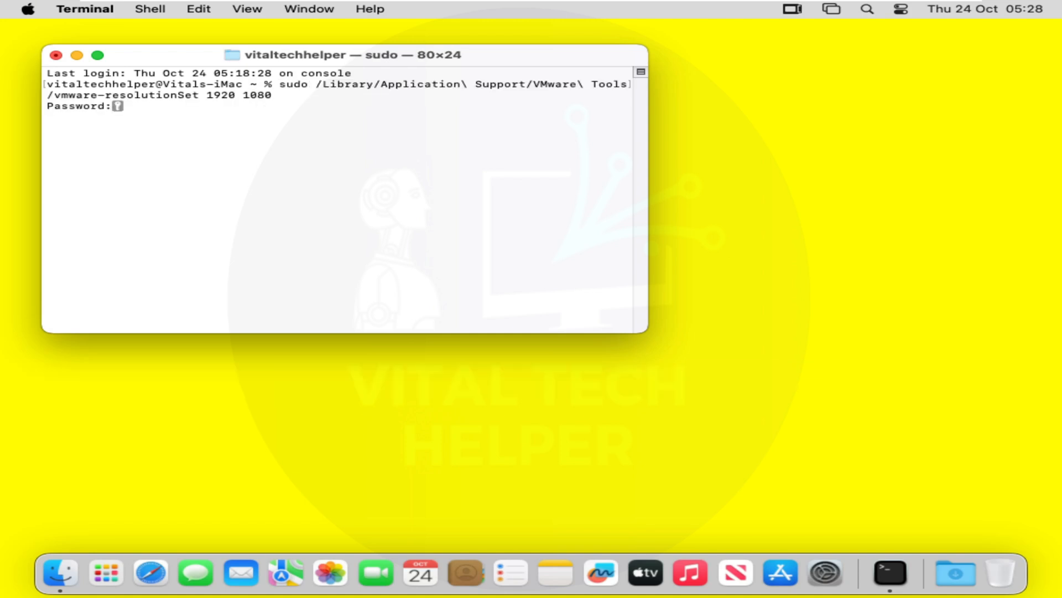
key(Return)
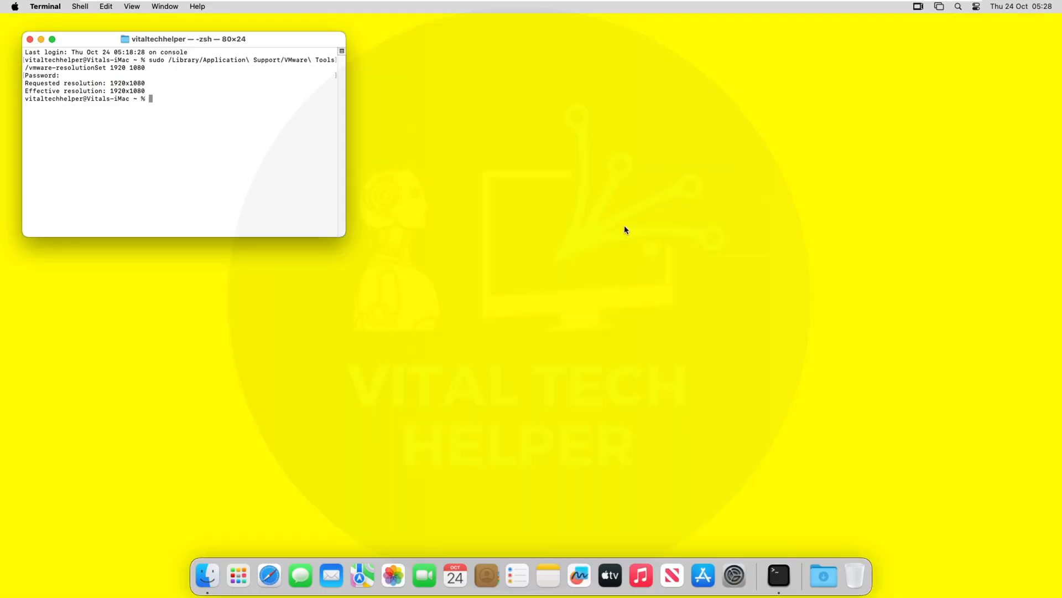
Close Terminal and confirm in System Settings > Displays, with all resolutions shown, that 1920 × 1080 is the default.
click(30, 40)
click(44, 7)
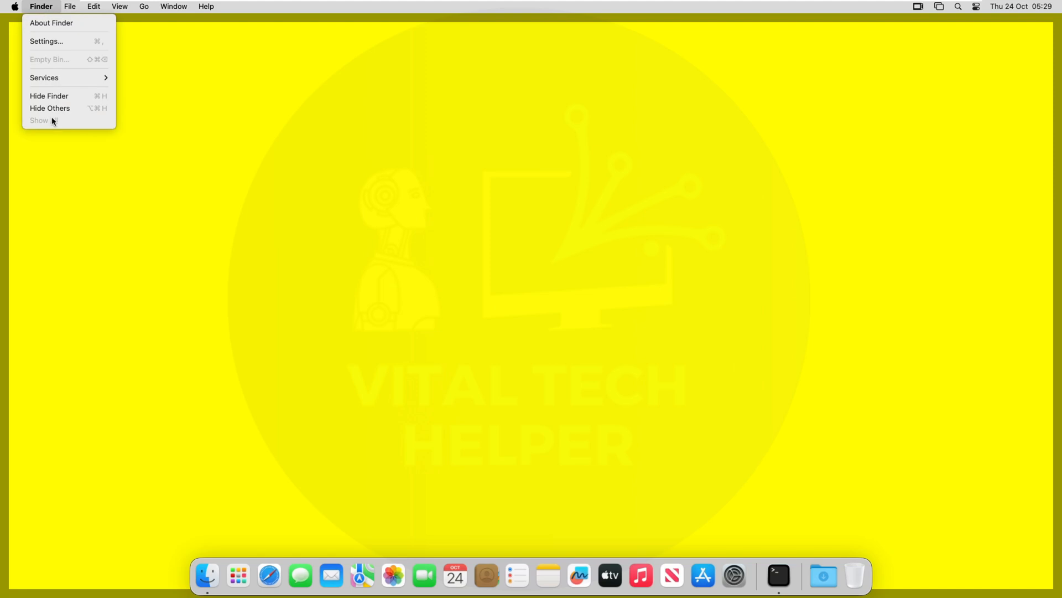
click(15, 6)
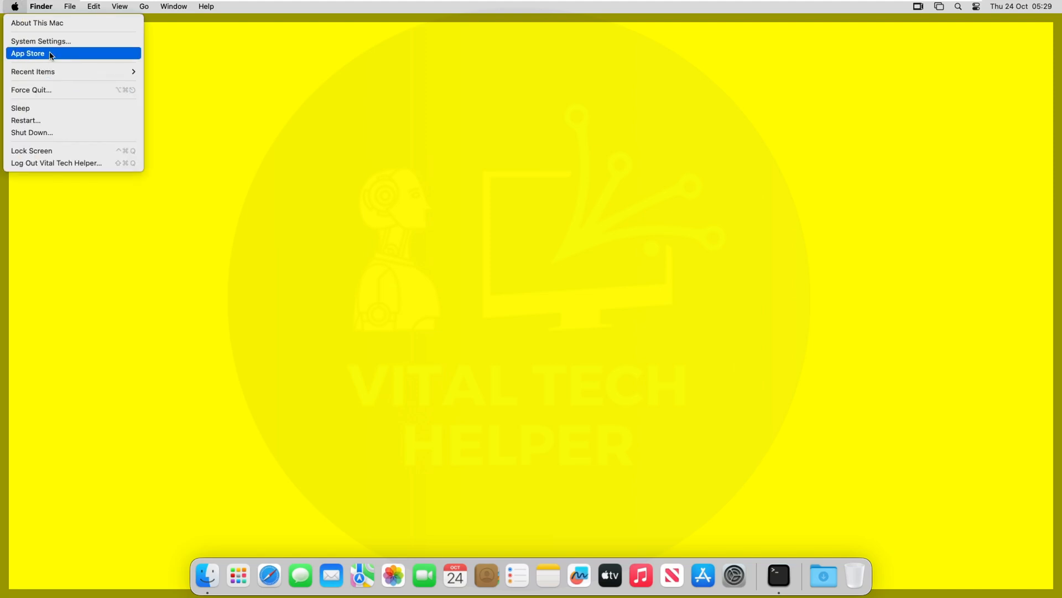
click(77, 42)
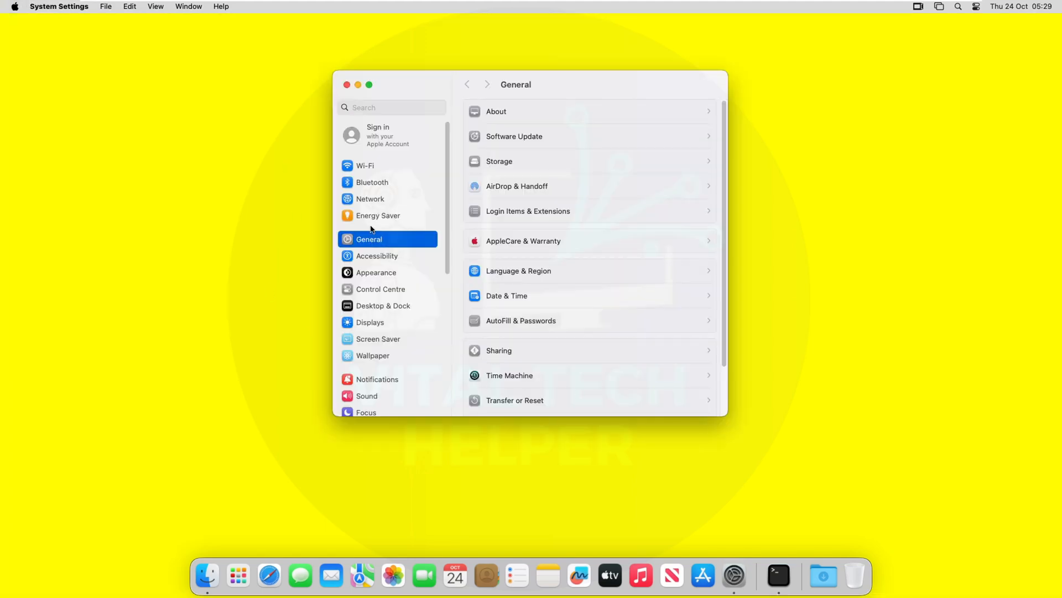
click(374, 326)
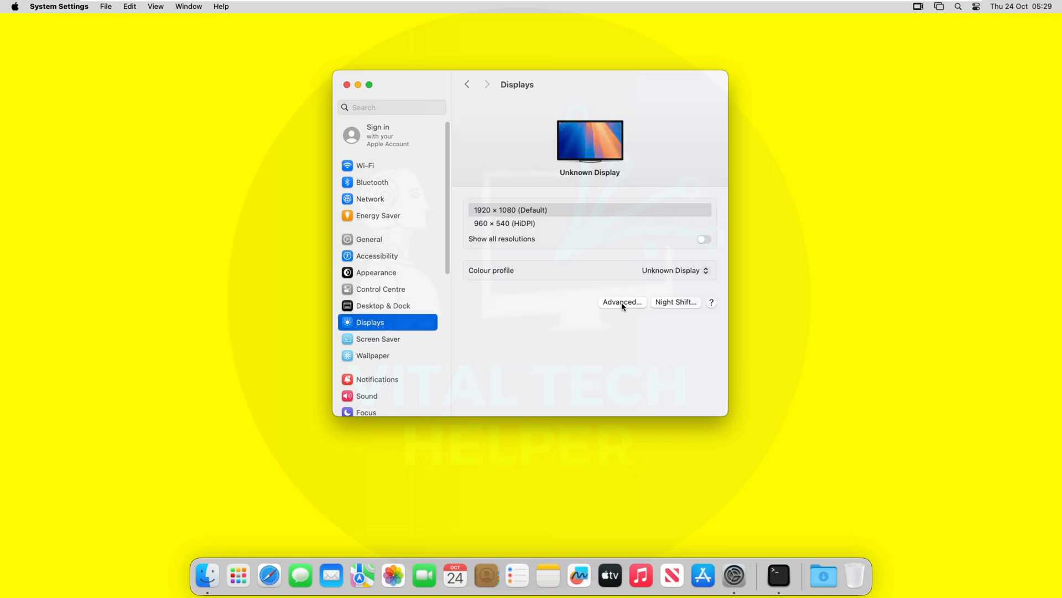
click(704, 239)
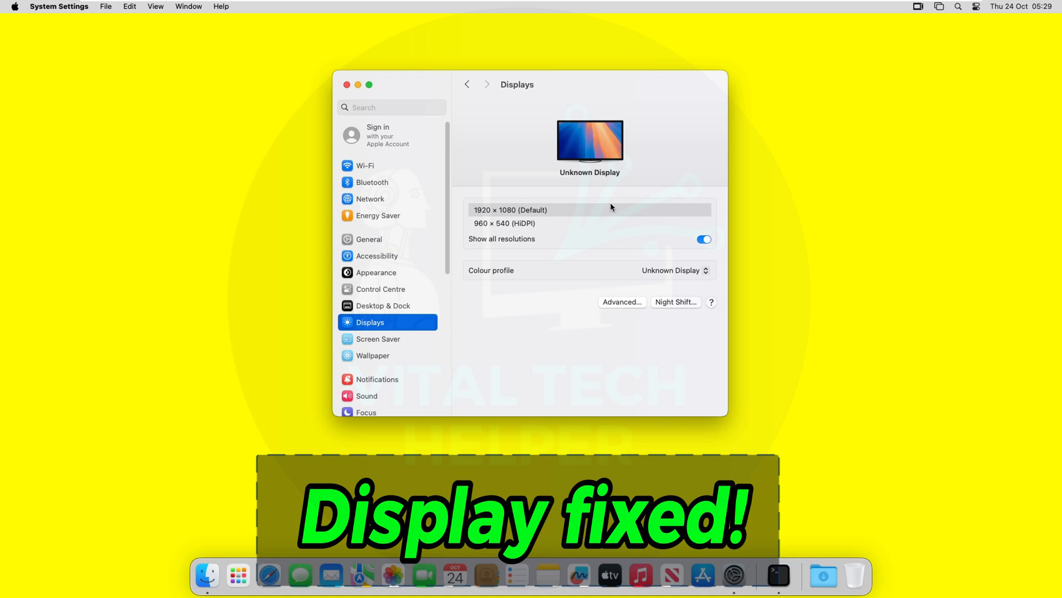
click(347, 85)
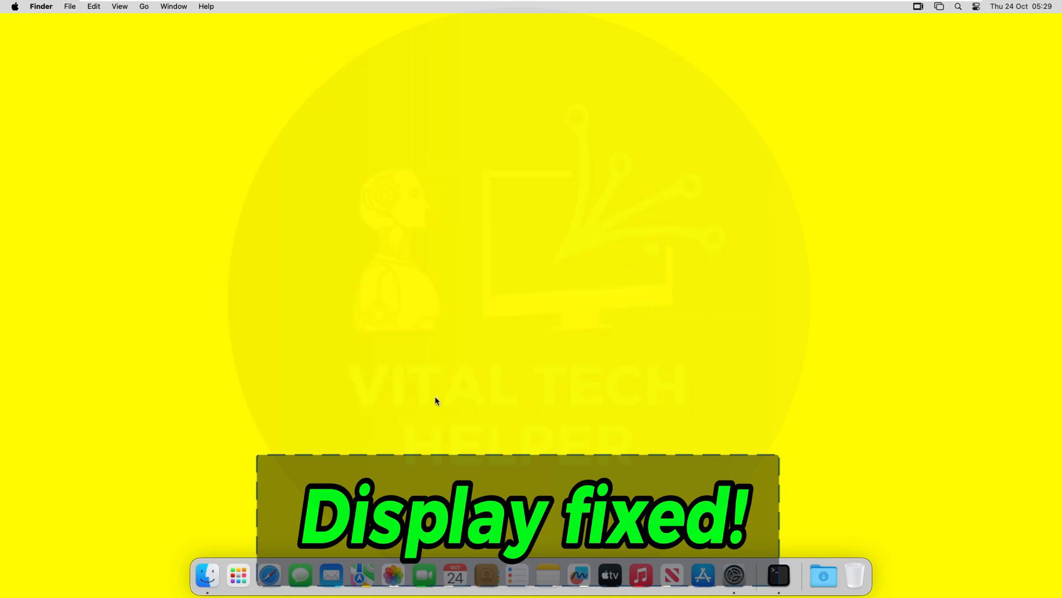
View the About This Mac details, then exit VMware's full-screen mode.
click(12, 6)
click(41, 21)
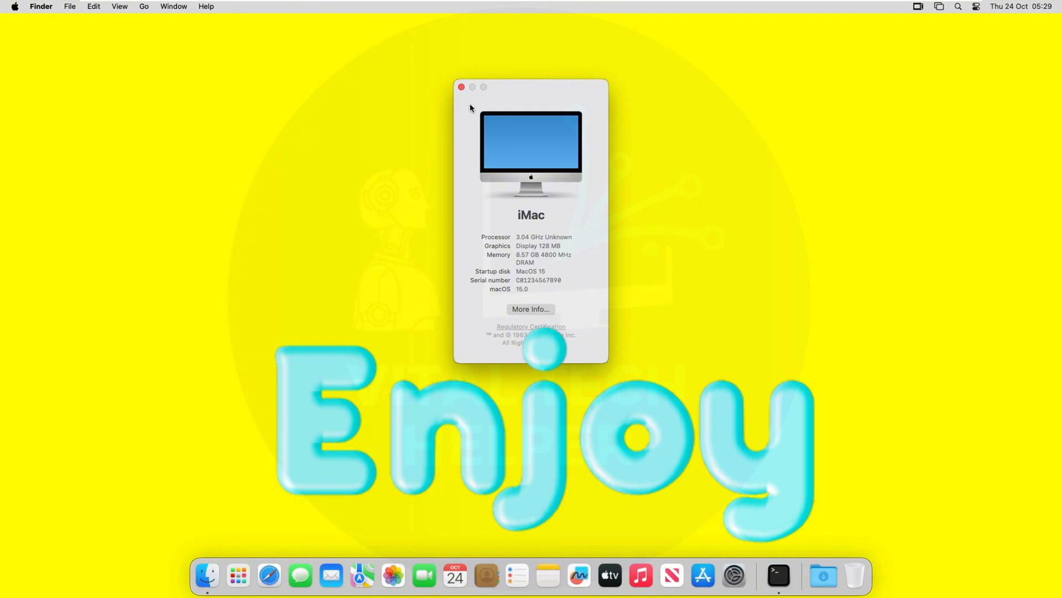
mouse_move(171, 11)
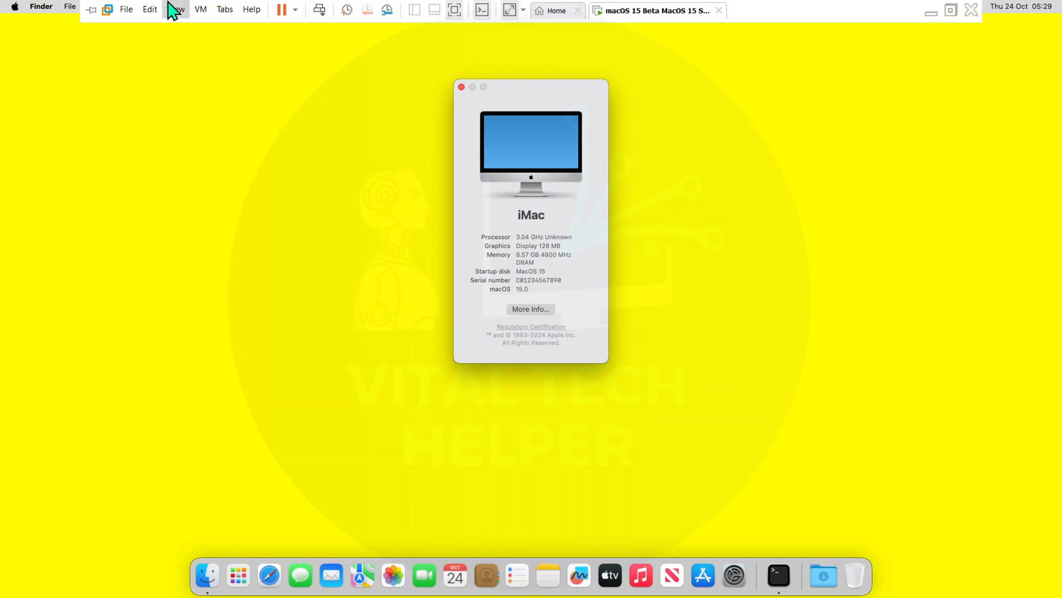
click(460, 18)
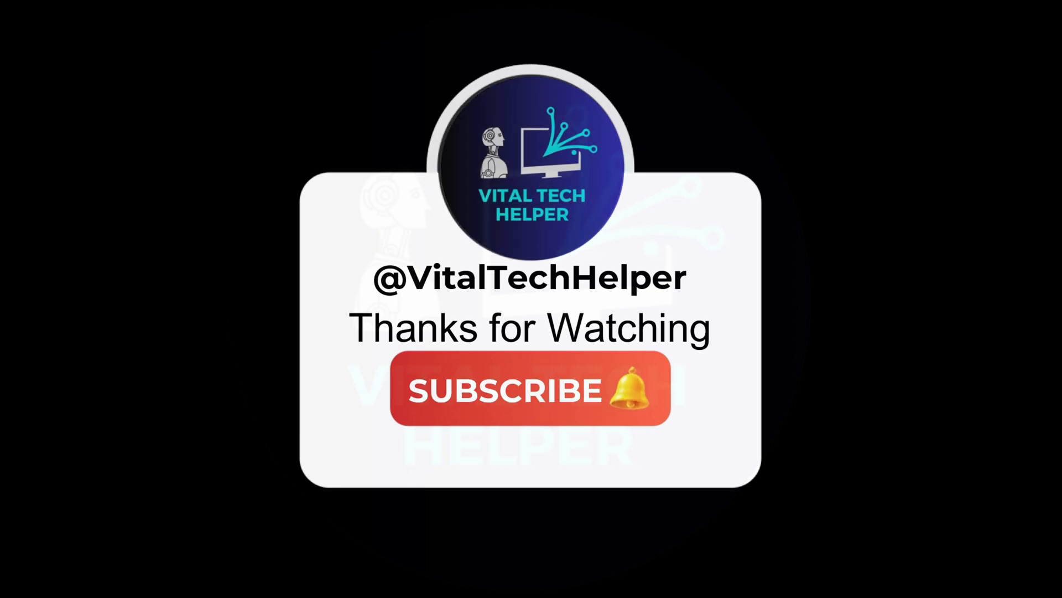